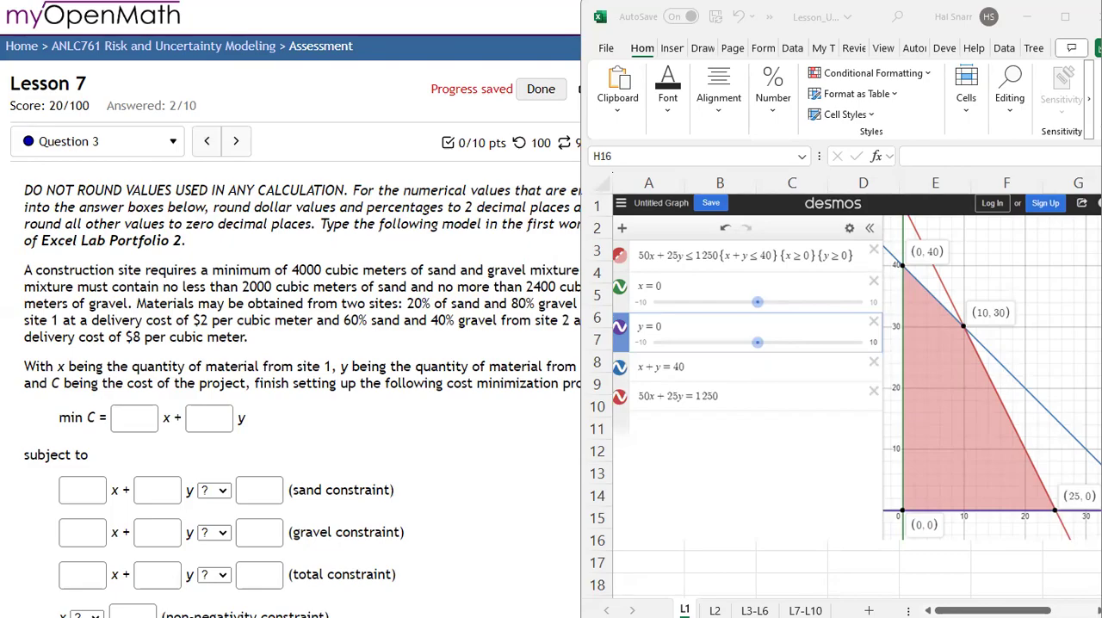
# Step: Check the workbook's file name and the graph screenshot on worksheet L1
pyautogui.click(833, 17)
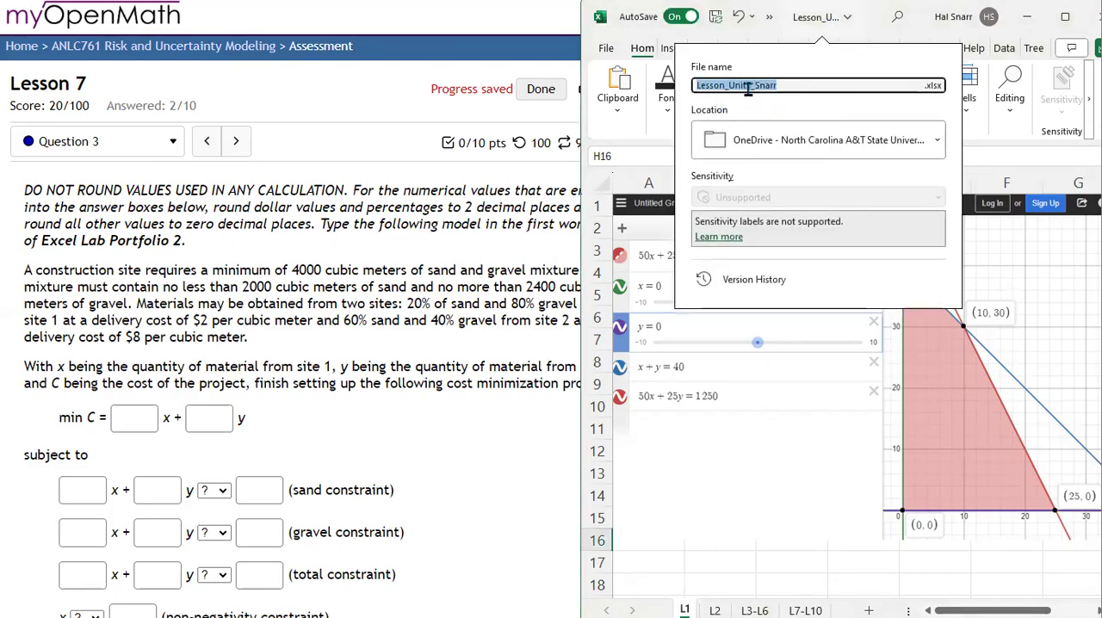
pyautogui.click(784, 89)
pyautogui.click(436, 208)
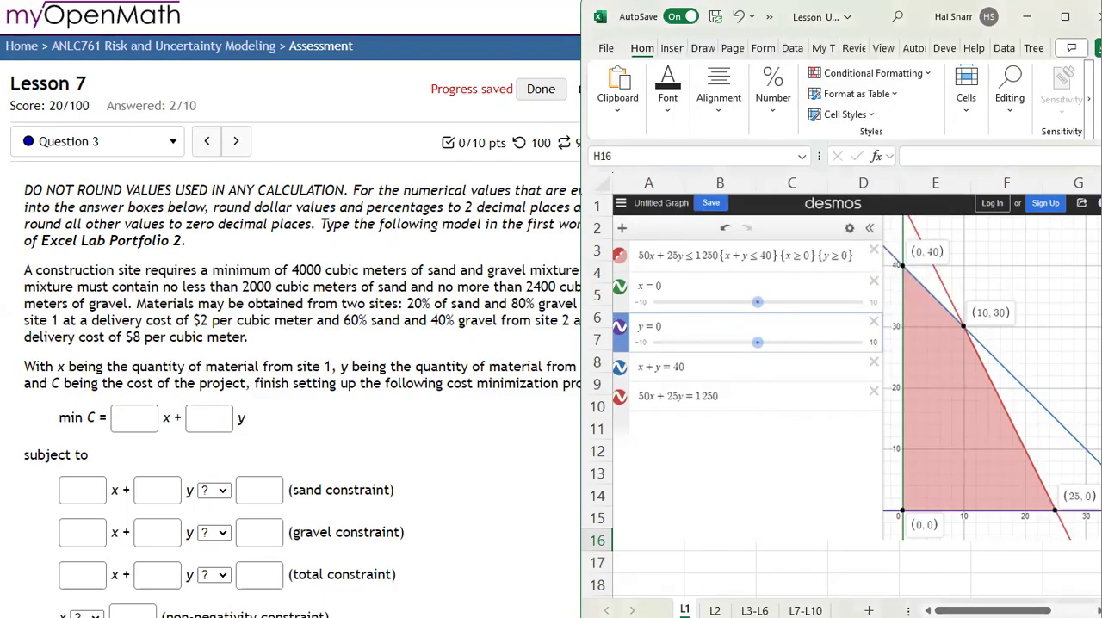
pyautogui.click(698, 464)
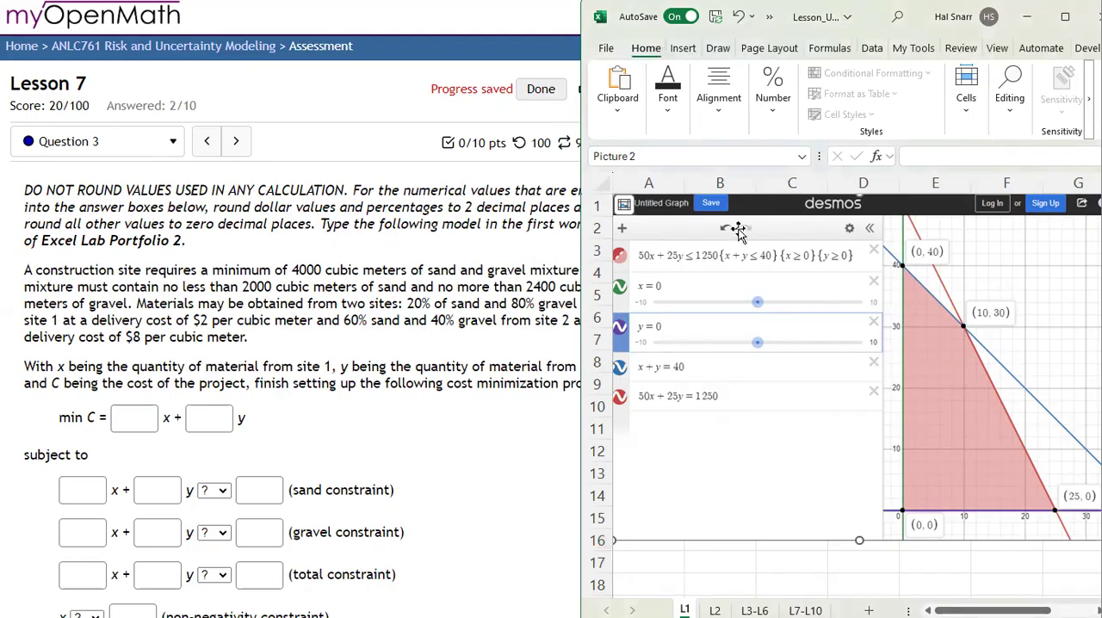
# Step: Review the farm question 1 and the wooden clocks question 2 of Lesson 7 against their graph screenshots in the workbook
pyautogui.click(93, 141)
pyautogui.click(93, 179)
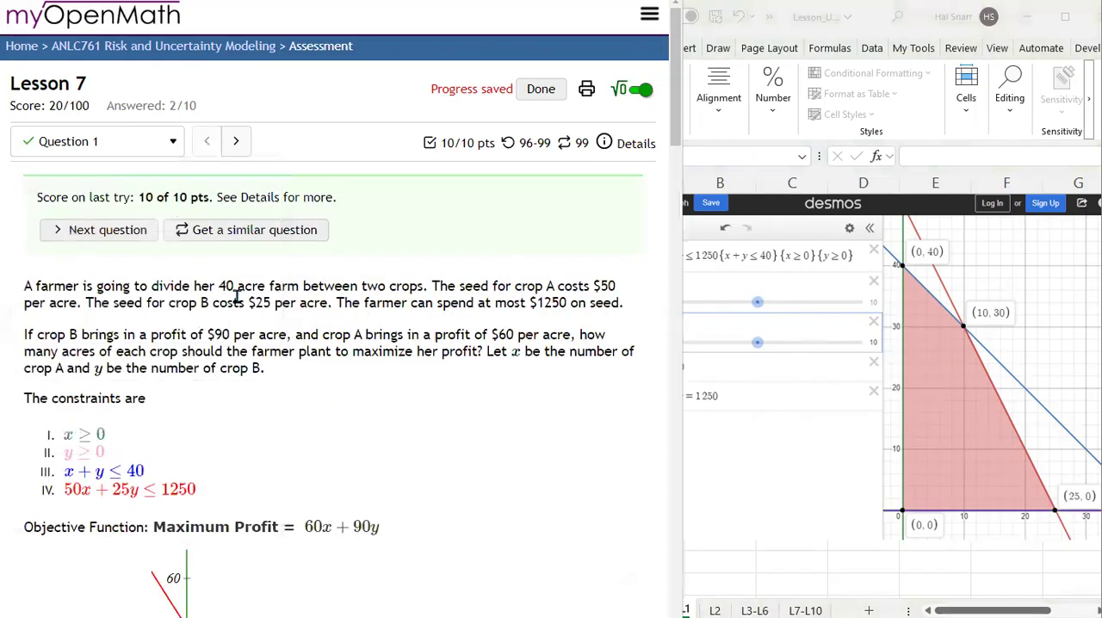
pyautogui.scroll(-1, 119, 440)
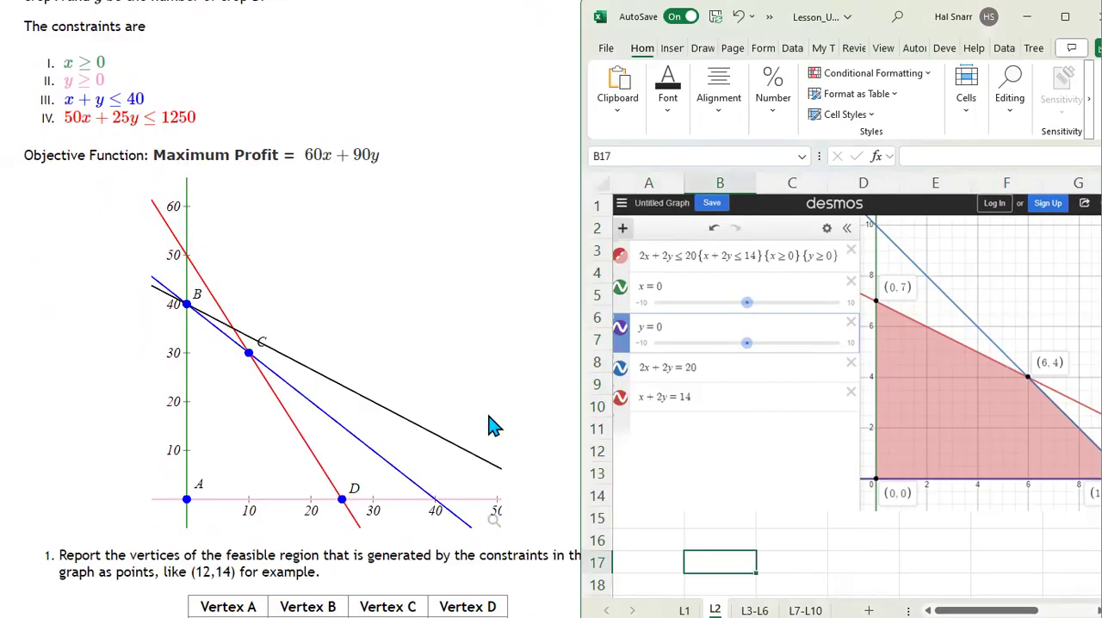
pyautogui.scroll(5, 493, 425)
pyautogui.click(236, 141)
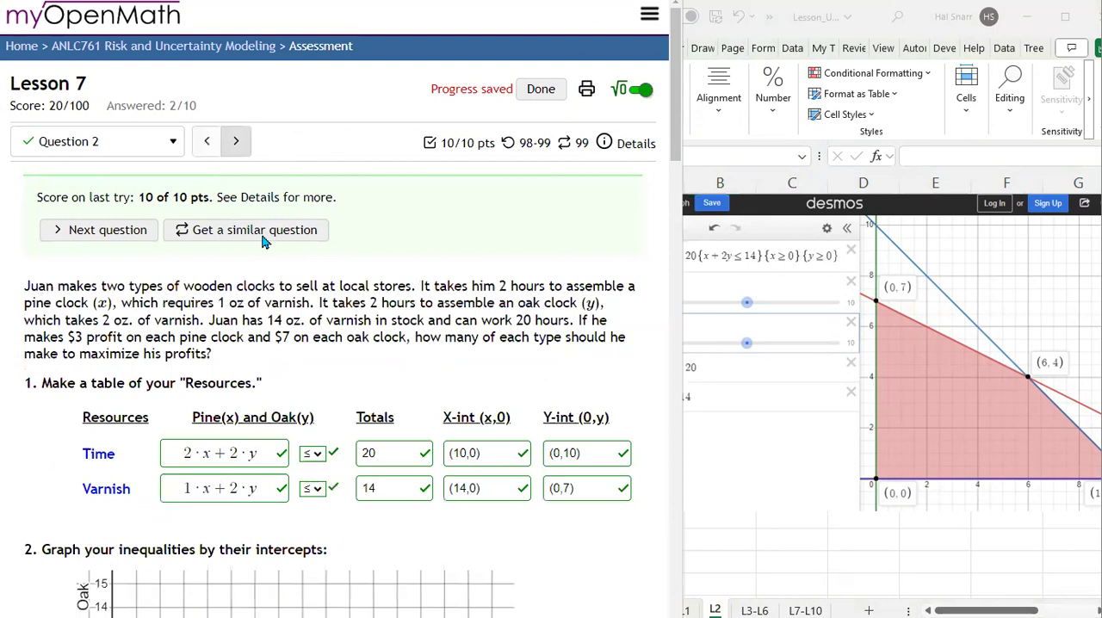
pyautogui.scroll(-1, 301, 365)
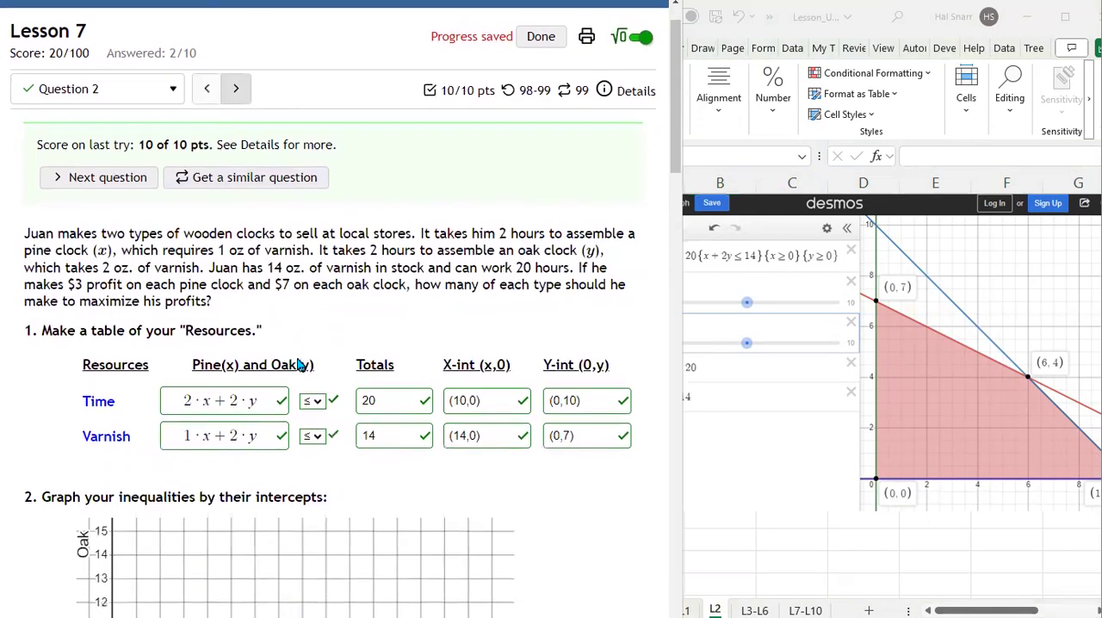
# Step: Compare the construction blending model on worksheet L3-L6 with the template shown in question 6
pyautogui.click(849, 555)
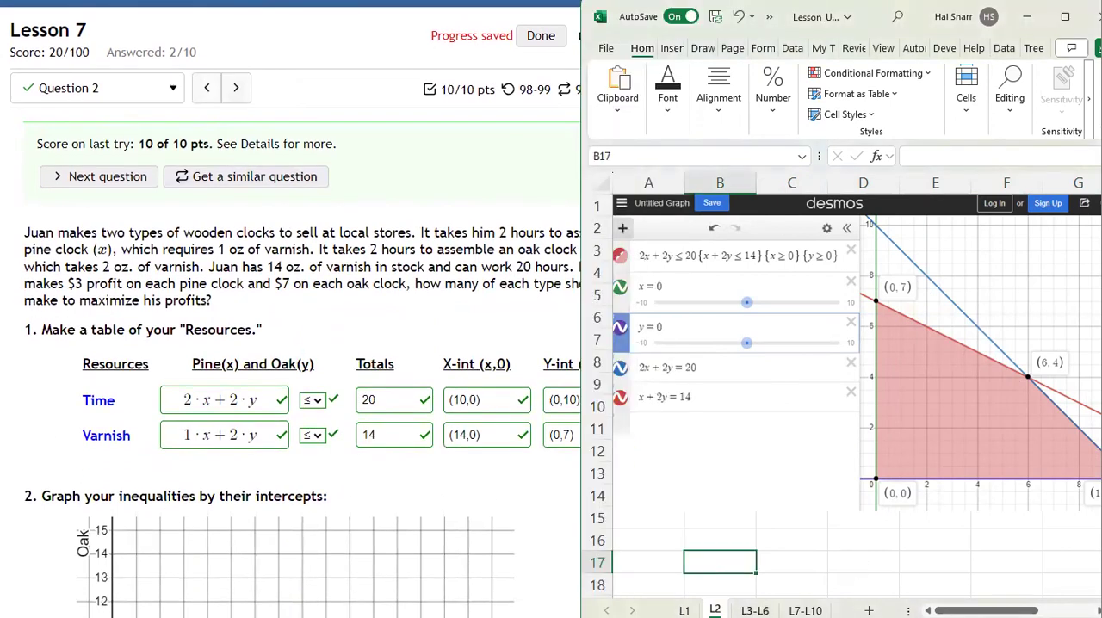
pyautogui.click(755, 610)
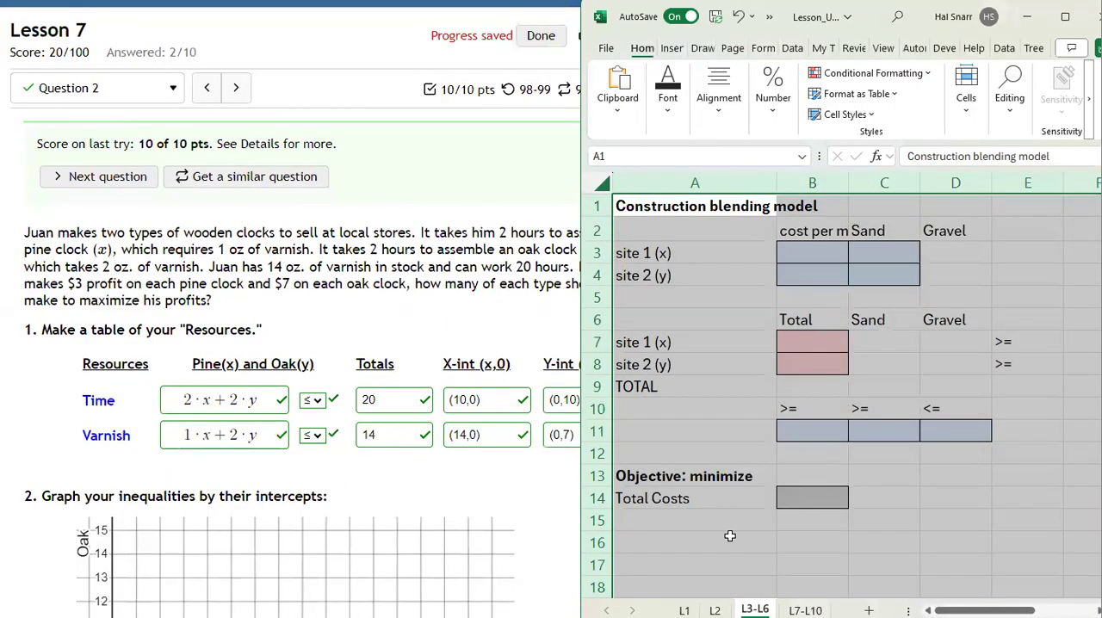
pyautogui.click(231, 88)
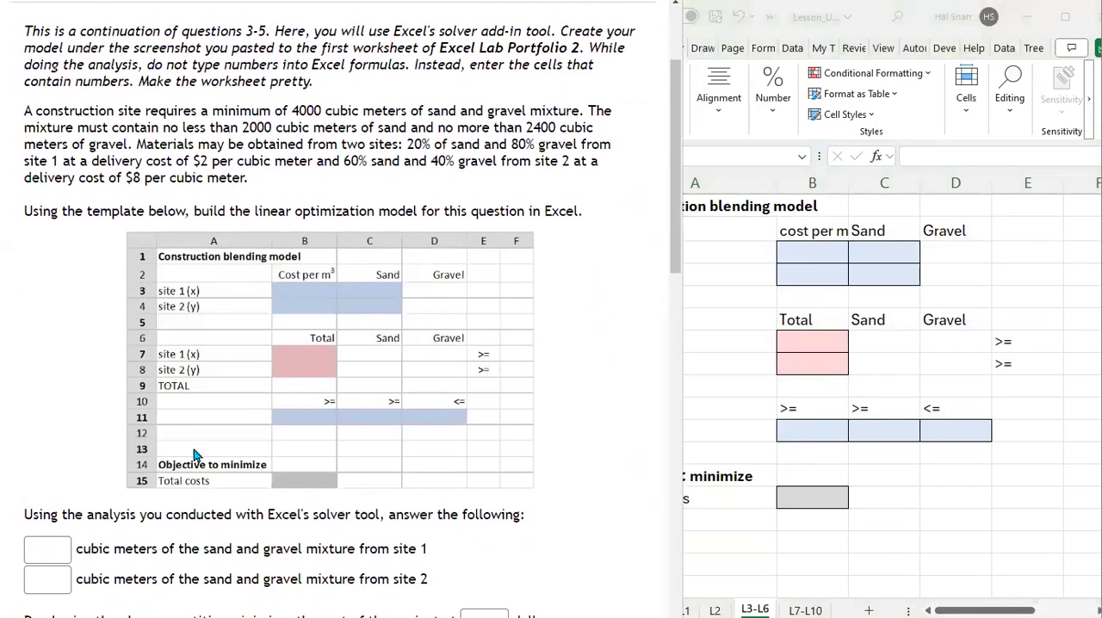
pyautogui.click(715, 417)
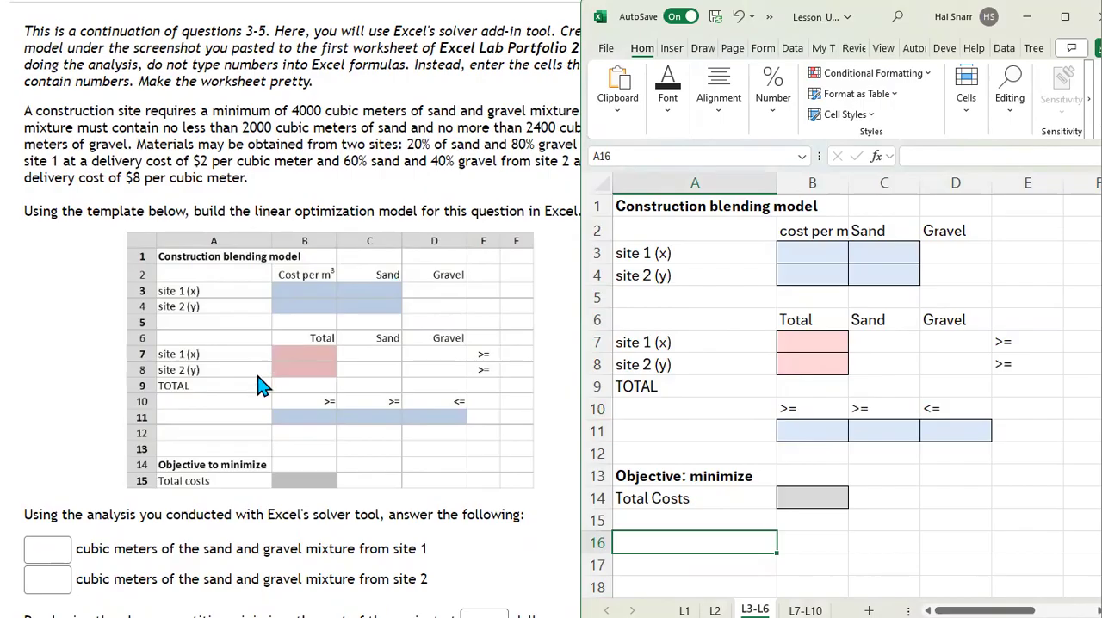
pyautogui.scroll(3, 349, 442)
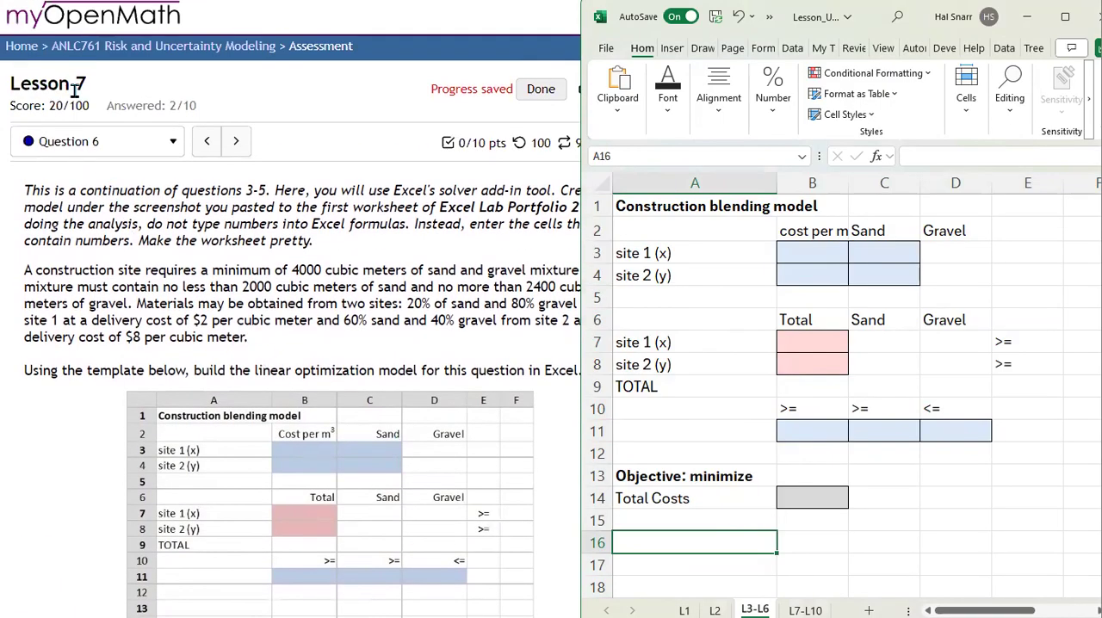
# Step: Compare the profit maximization model on worksheet L7-L10 with the template in the chocolatier question
pyautogui.click(804, 610)
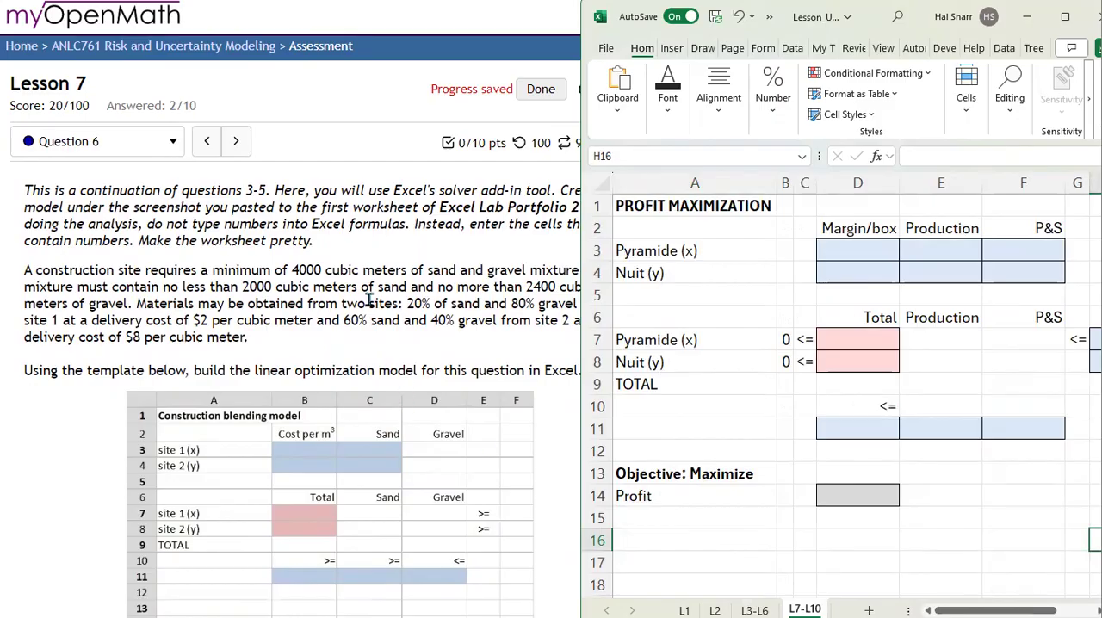
pyautogui.click(236, 141)
pyautogui.click(235, 141)
pyautogui.click(236, 142)
pyautogui.click(236, 141)
pyautogui.scroll(-4, 284, 360)
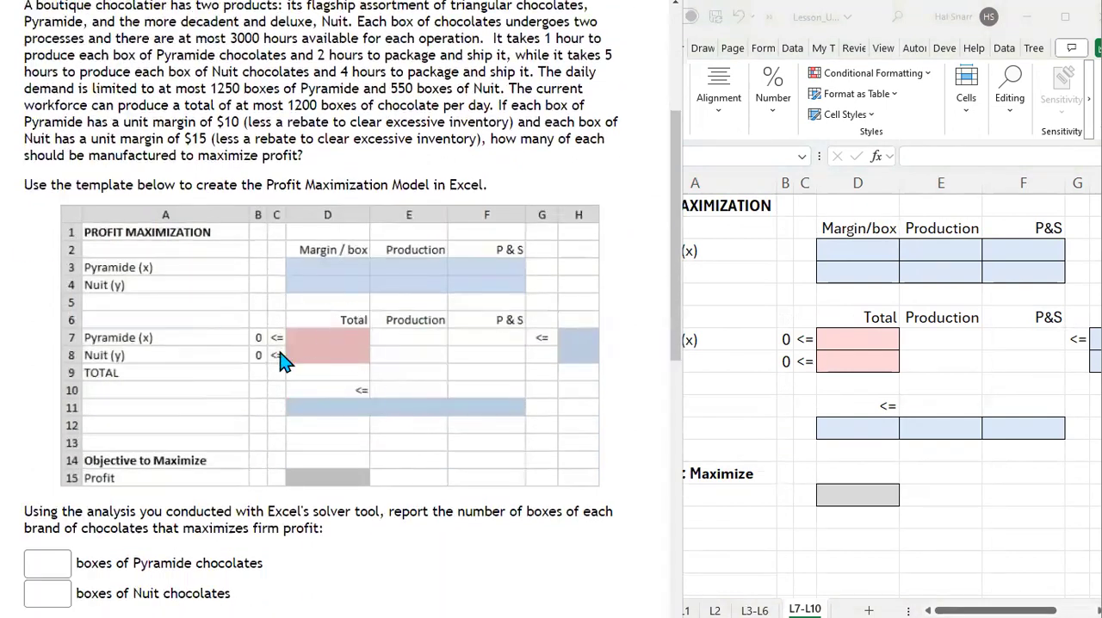
pyautogui.click(836, 557)
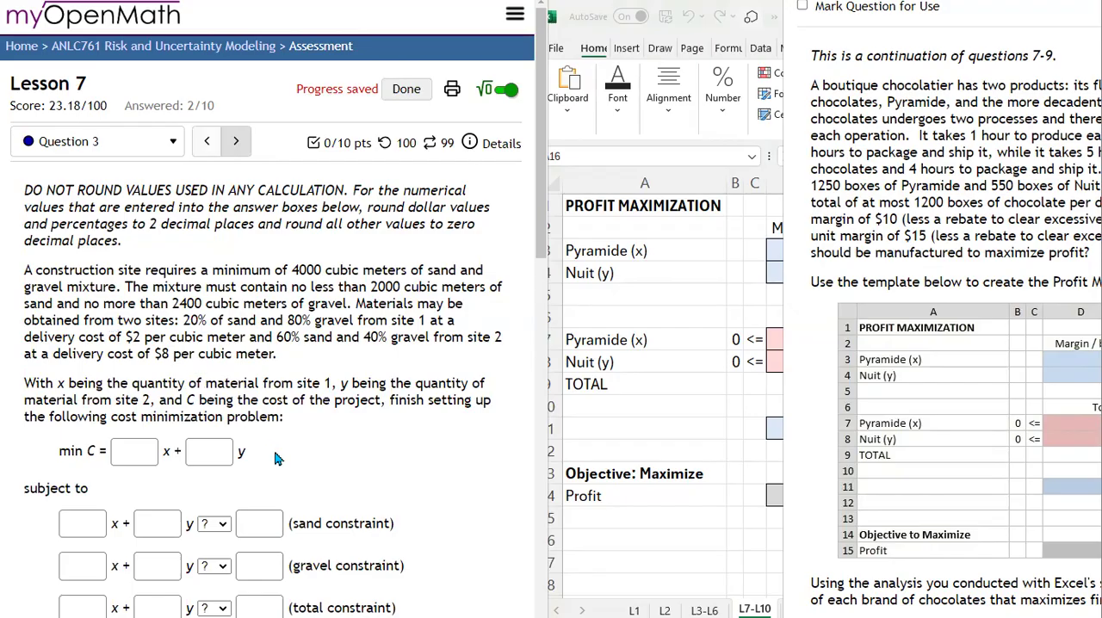
# Step: Enter 2, the site 1 delivery cost, as the x coefficient of the cost objective in question 3
pyautogui.moveTo(57, 383); pyautogui.dragTo(330, 388)
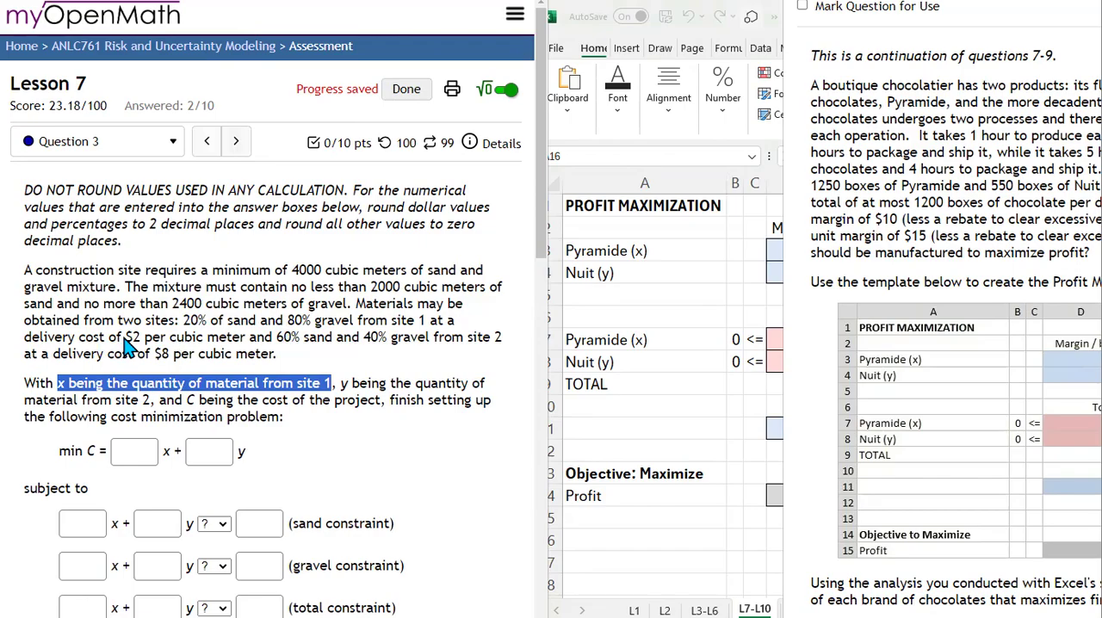
pyautogui.moveTo(125, 341); pyautogui.dragTo(169, 341)
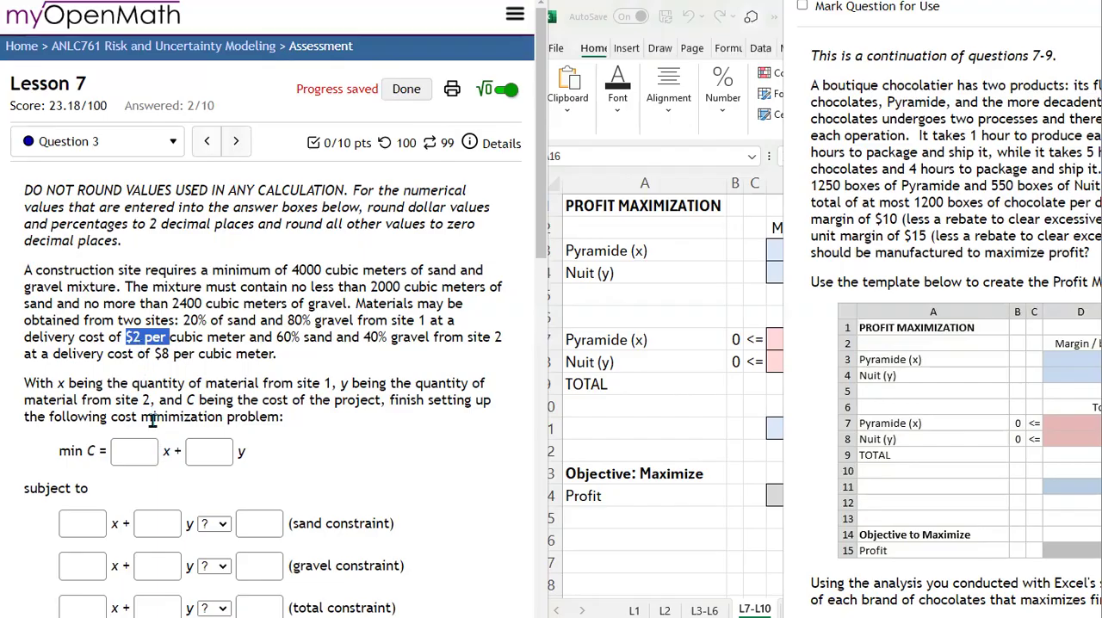
pyautogui.click(152, 450)
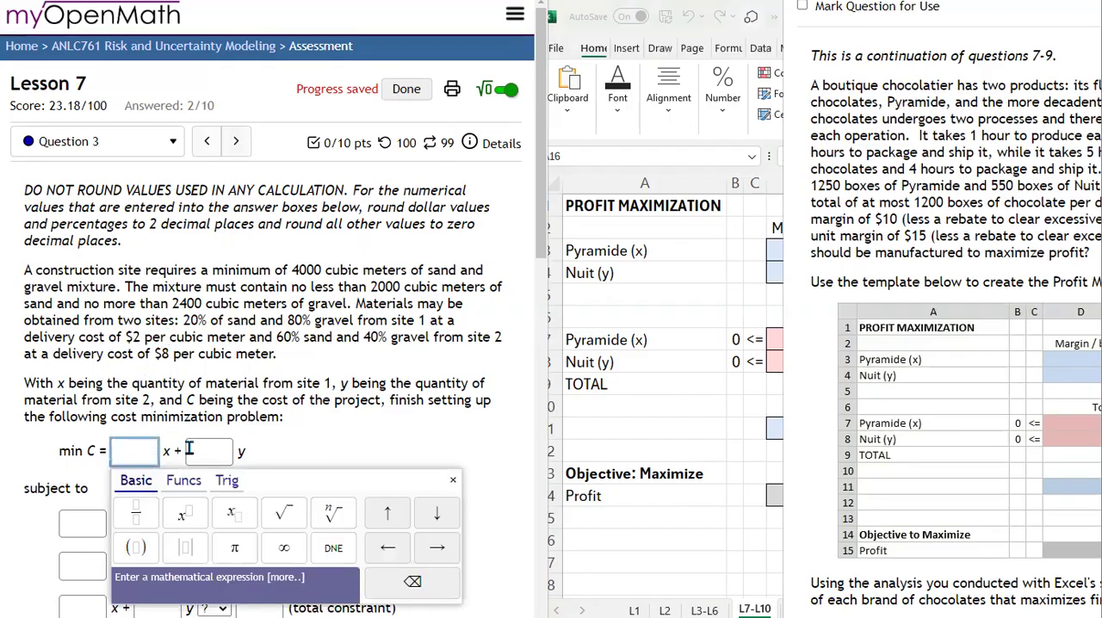
pyautogui.write('2')
pyautogui.click(376, 396)
# Step: Enter 8, the site 2 delivery cost, as the y coefficient of the cost objective and submit the answers
pyautogui.moveTo(25, 406); pyautogui.dragTo(148, 401)
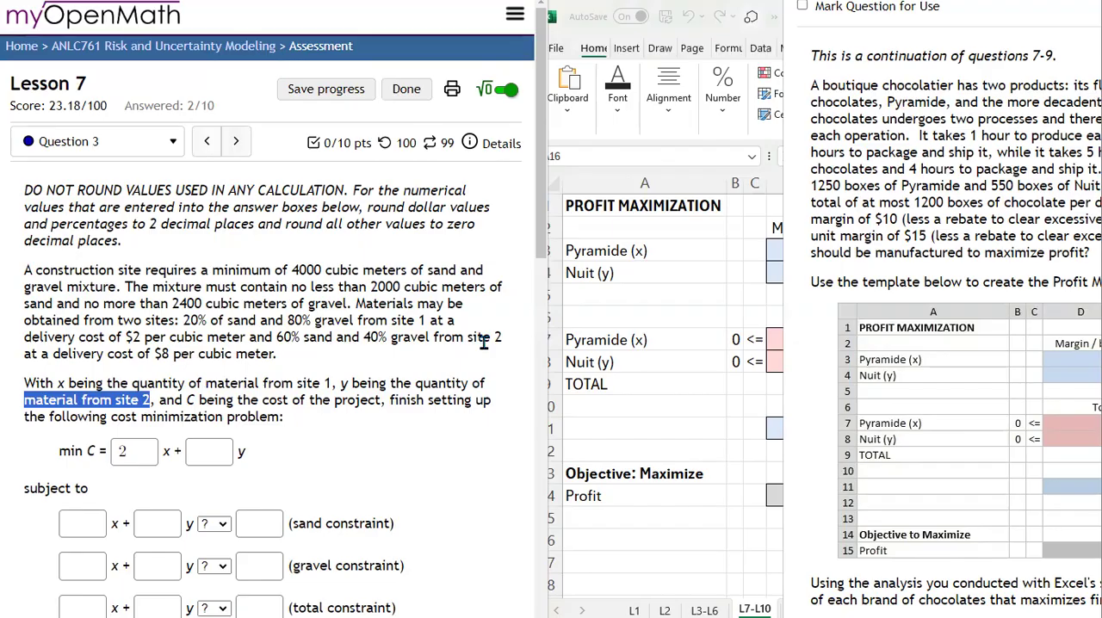
pyautogui.moveTo(154, 354); pyautogui.dragTo(276, 355)
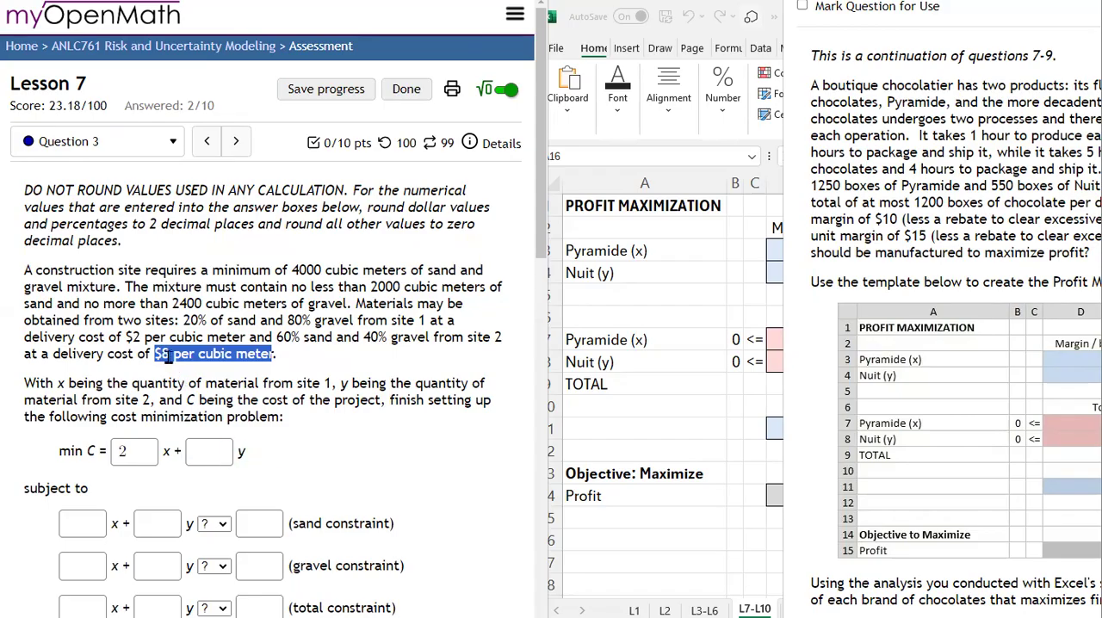
pyautogui.click(228, 451)
pyautogui.write('8')
pyautogui.press('Return')
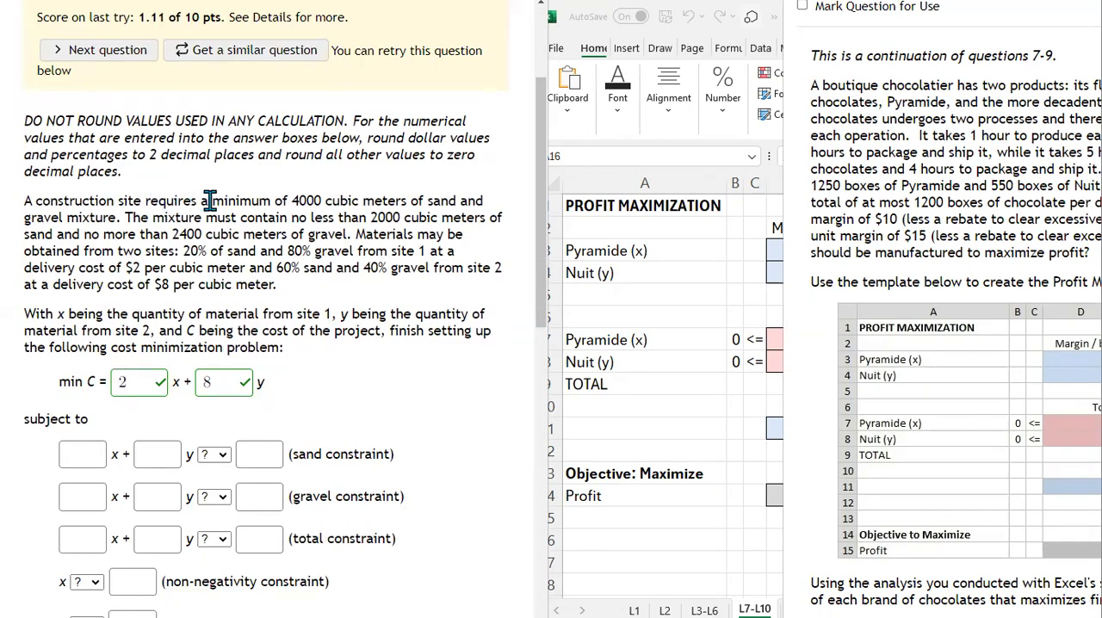
# Step: Enter the constraint limits: 4000 for total, 2000 for sand and 2400 for gravel
pyautogui.moveTo(291, 200); pyautogui.dragTo(125, 221)
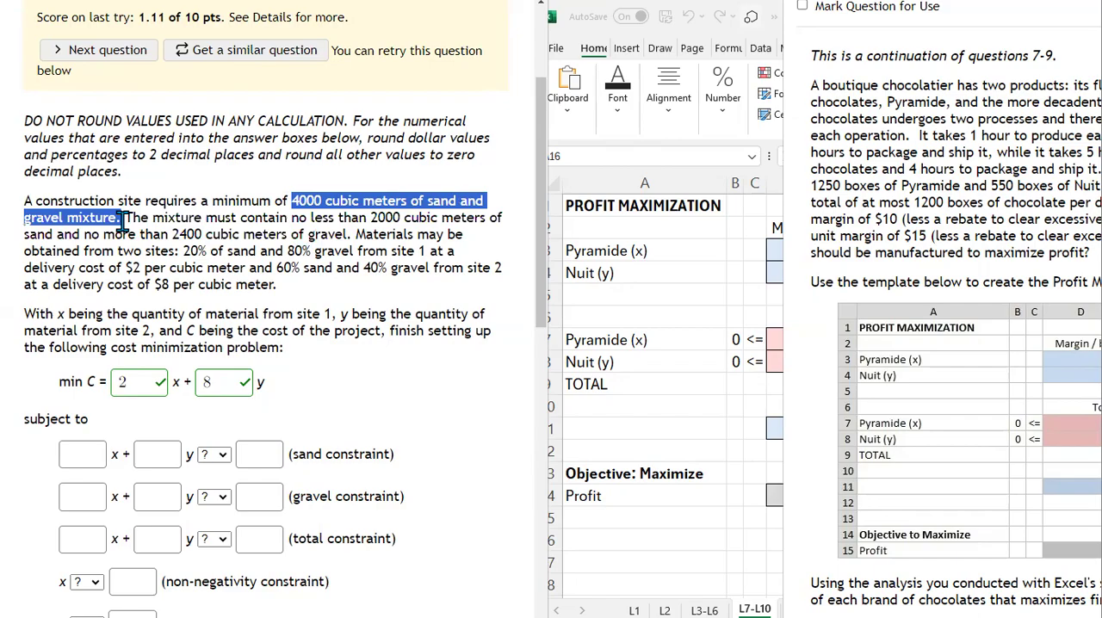
pyautogui.click(256, 534)
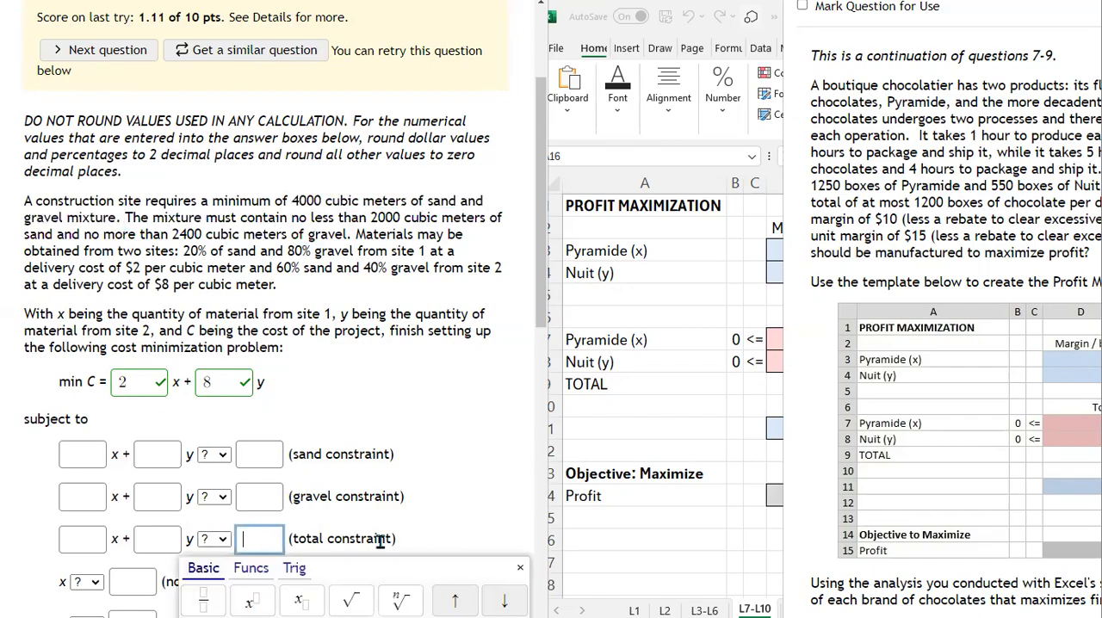
pyautogui.write('4000')
pyautogui.moveTo(371, 217); pyautogui.dragTo(259, 454)
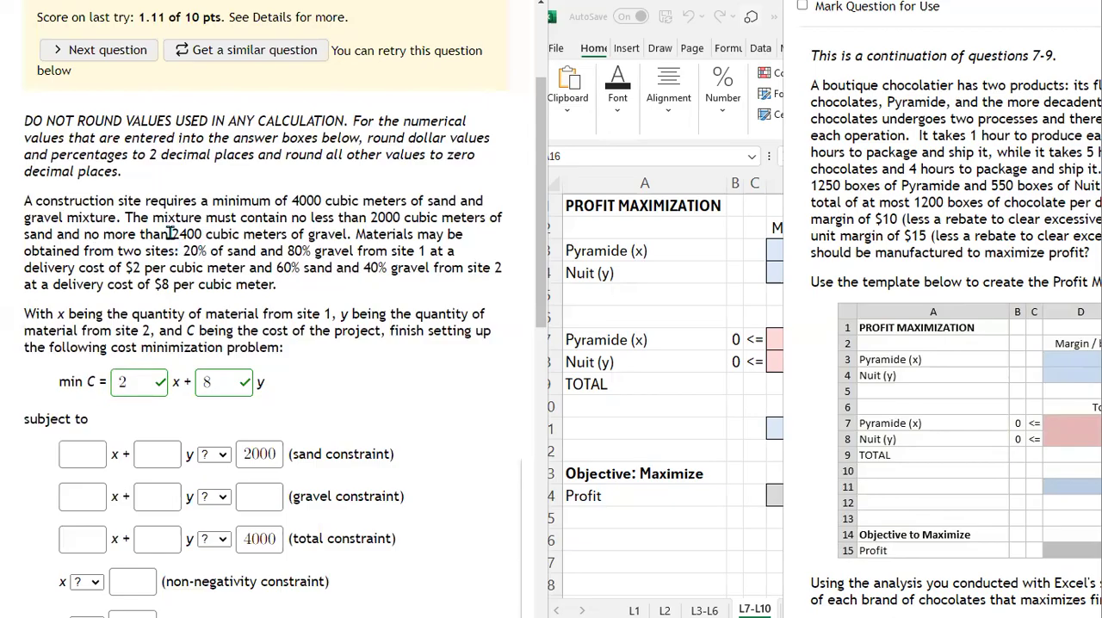
pyautogui.click(261, 487)
pyautogui.write('2400')
pyautogui.click(349, 492)
# Step: Set the inequality signs to <= for the gravel constraint and >= for the sand and total constraints
pyautogui.click(217, 499)
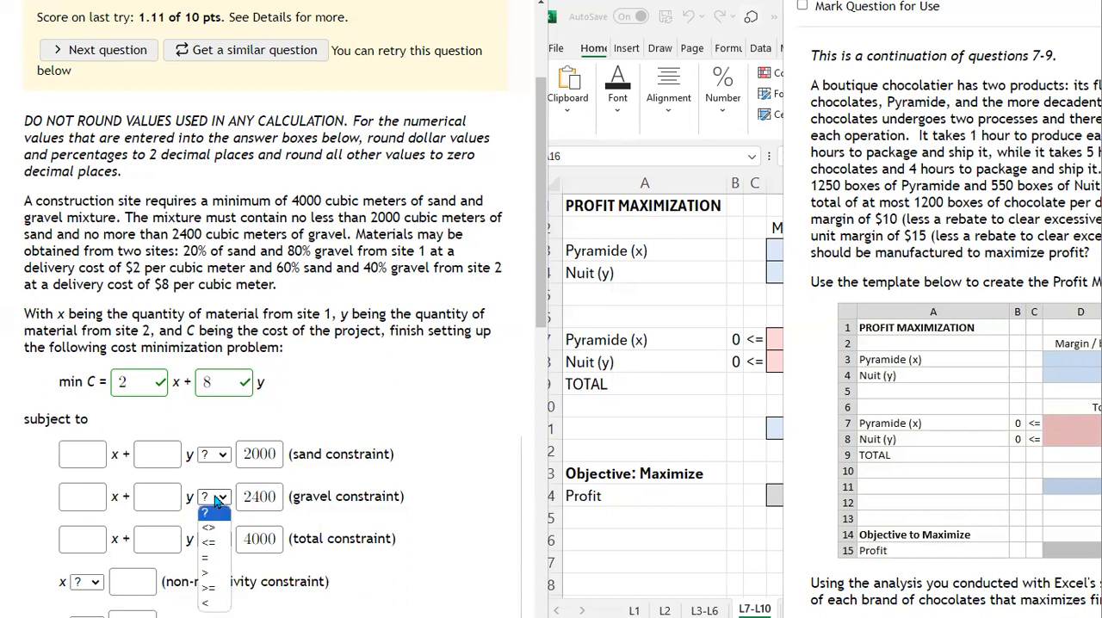
pyautogui.click(211, 547)
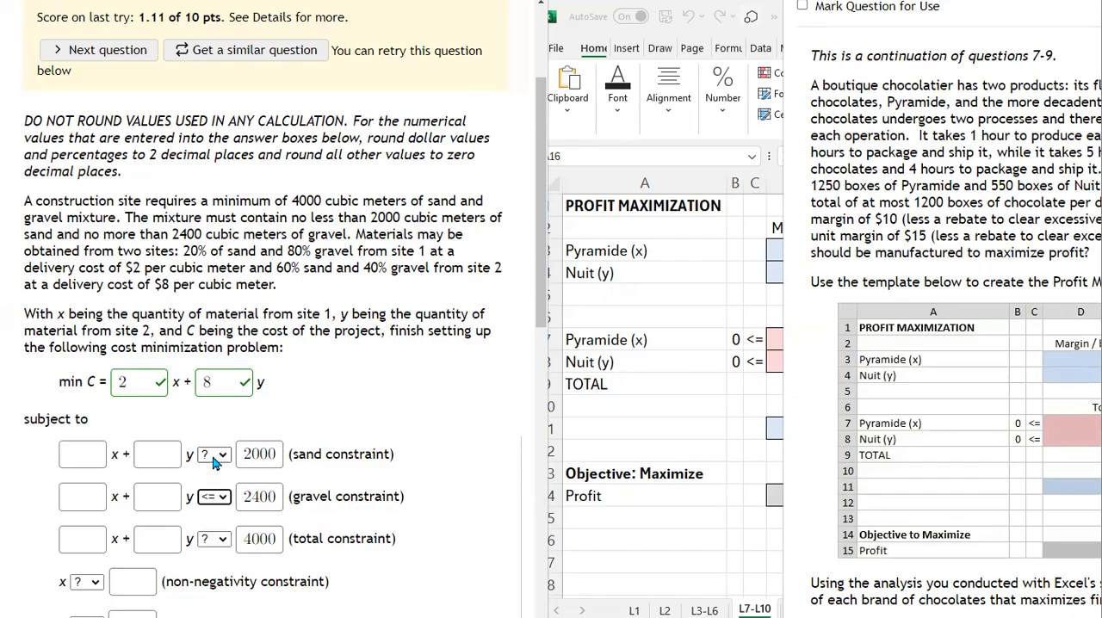
pyautogui.click(214, 457)
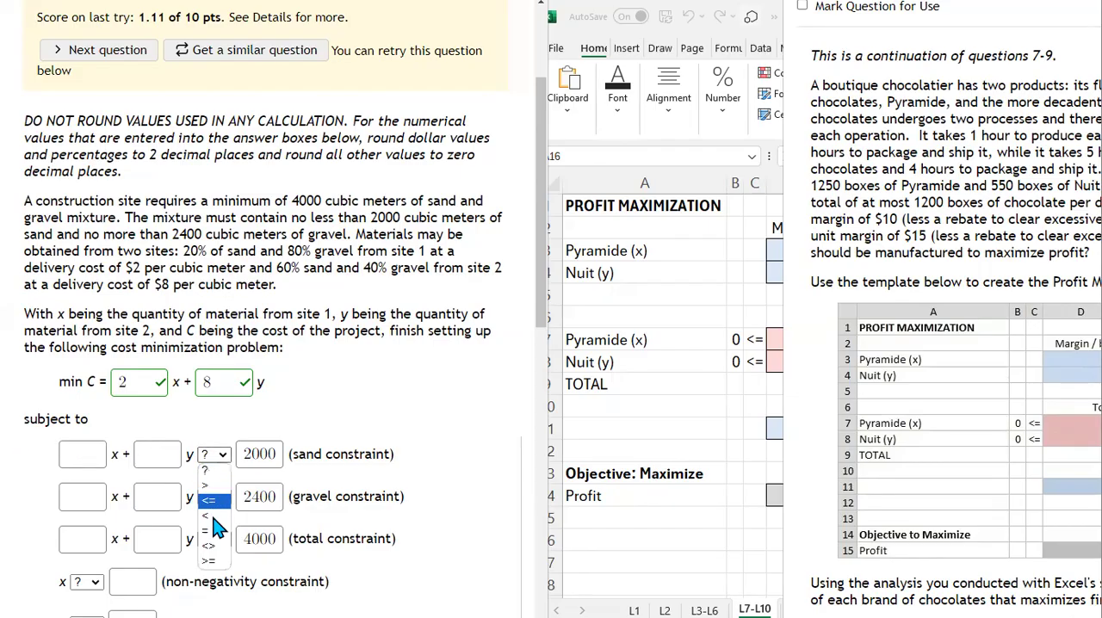
pyautogui.click(213, 562)
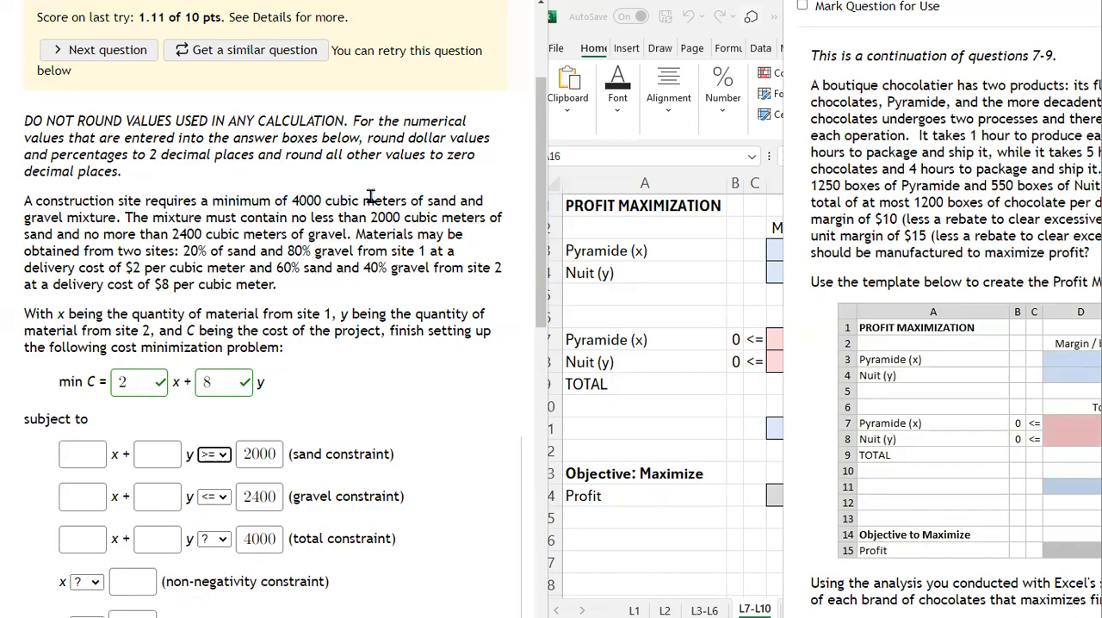
pyautogui.click(216, 539)
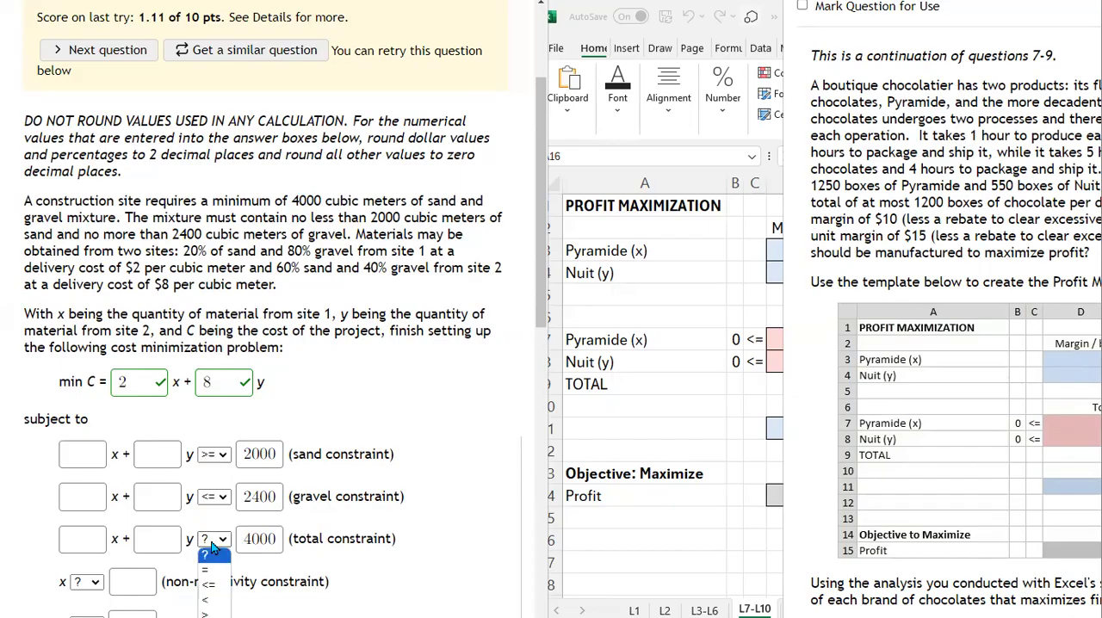
pyautogui.click(211, 617)
# Step: Enter 0 as the limit of both the x and y non-negativity constraints
pyautogui.scroll(-1, 137, 526)
pyautogui.click(138, 527)
pyautogui.write('0')
pyautogui.click(138, 570)
pyautogui.write('0')
# Step: Set the signs of the x and y non-negativity constraints to >= and submit the answers
pyautogui.click(86, 528)
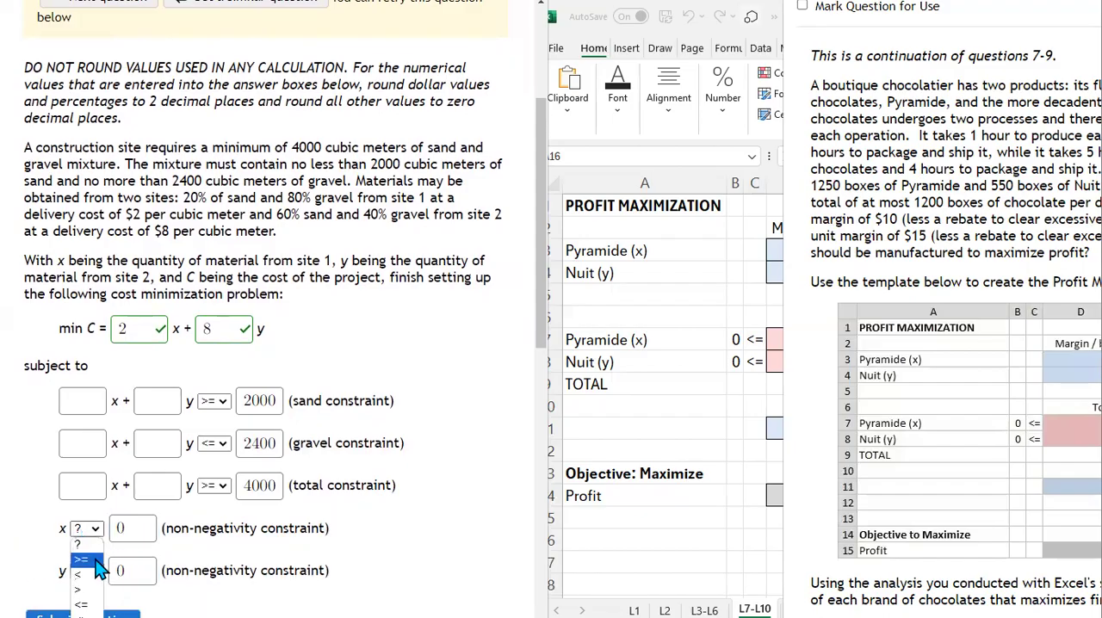
pyautogui.click(96, 561)
pyautogui.click(86, 571)
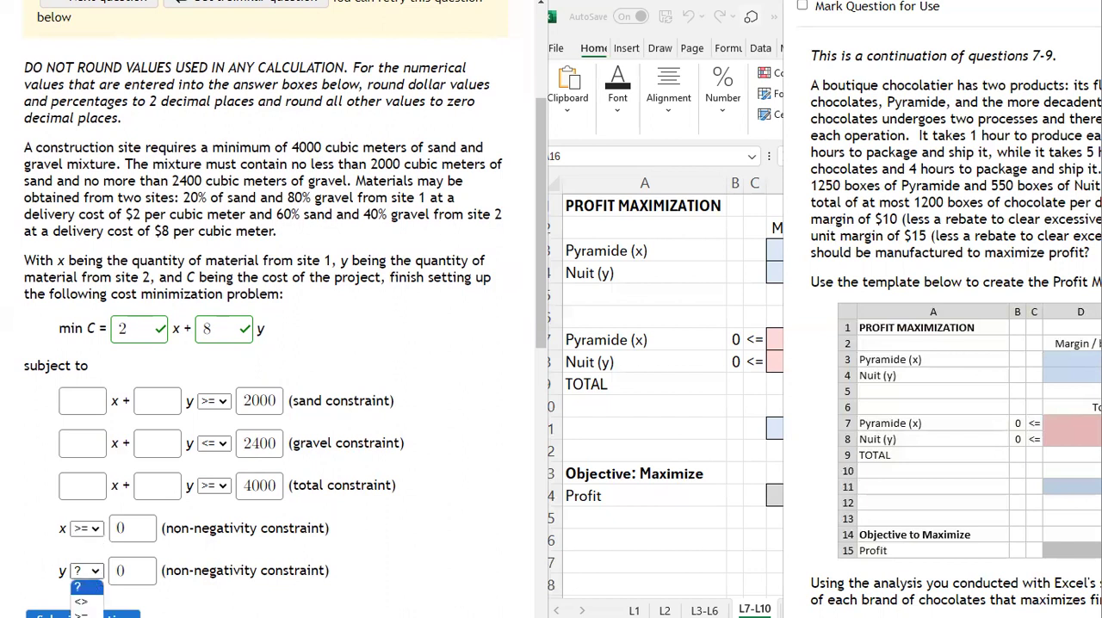
pyautogui.scroll(-1, 86, 551)
pyautogui.click(86, 517)
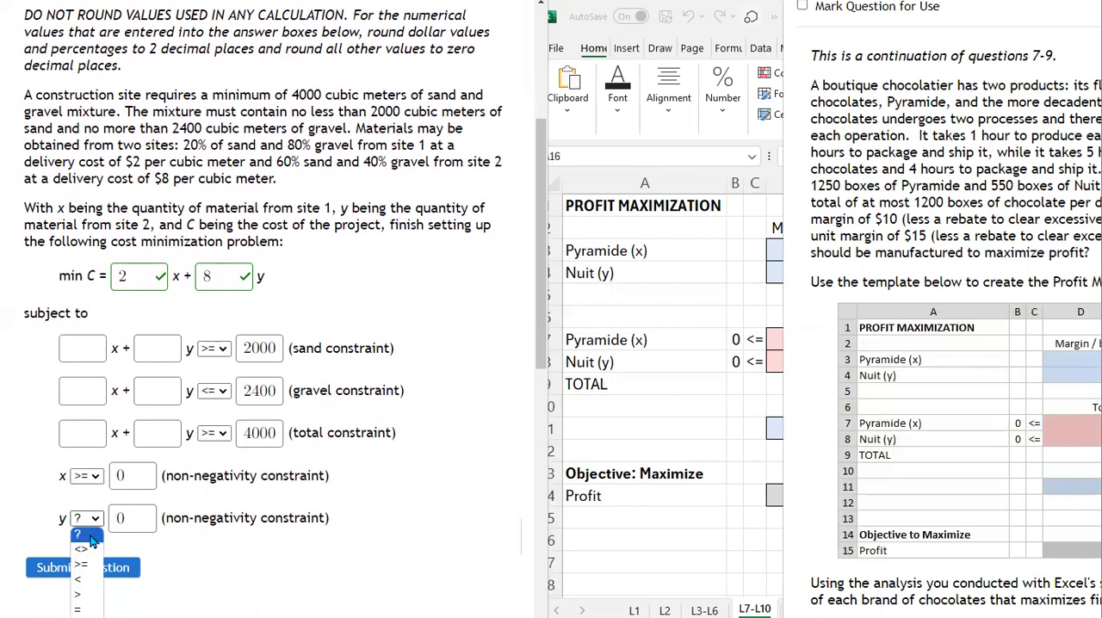
pyautogui.click(82, 563)
pyautogui.click(133, 517)
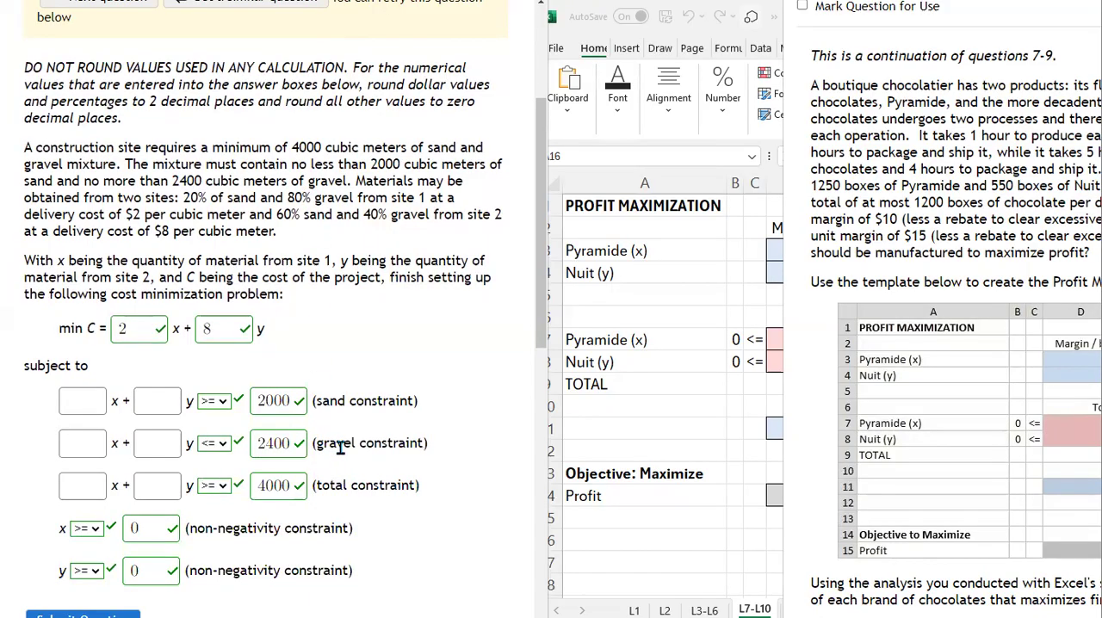
# Step: Enter 20%, the sand share of site 1, as the x coefficient of the sand constraint
pyautogui.scroll(-1, 255, 287)
pyautogui.moveTo(420, 317); pyautogui.dragTo(111, 320)
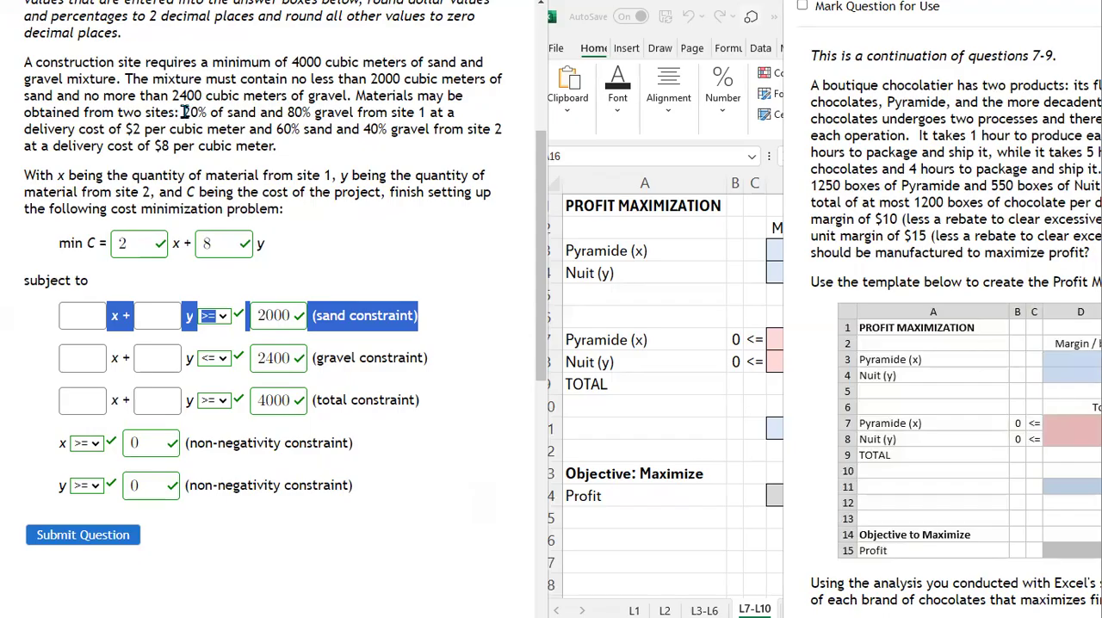
pyautogui.moveTo(182, 112); pyautogui.dragTo(206, 112)
pyautogui.hotkey('ctrl', 'c')
pyautogui.click(83, 313)
pyautogui.hotkey('ctrl', 'v')
pyautogui.click(402, 312)
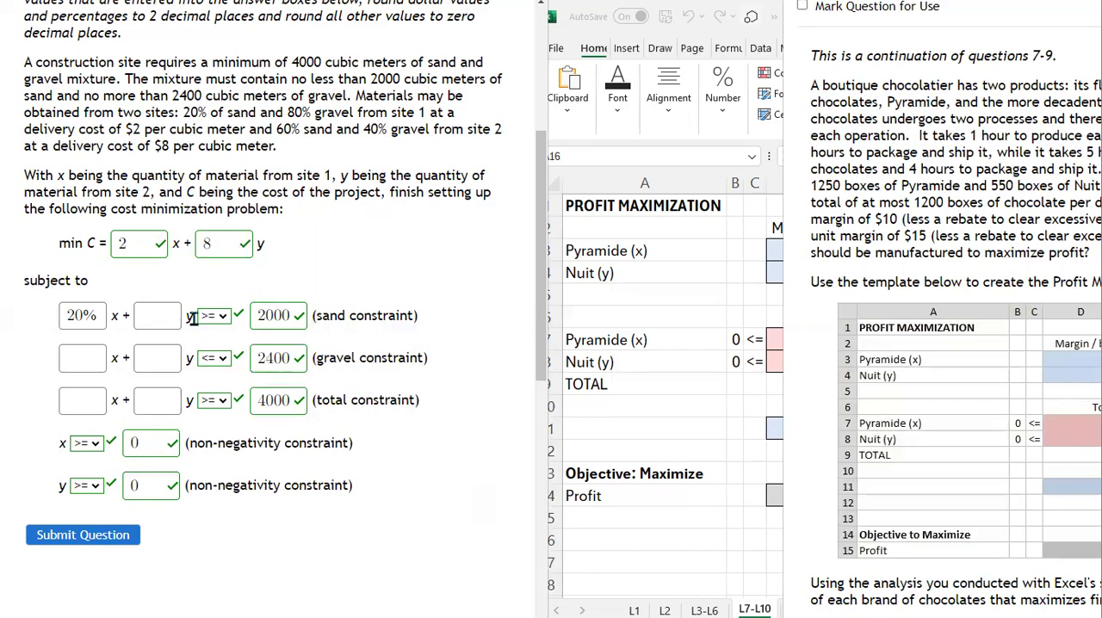
# Step: Enter 60%, the sand share of site 2, as the y coefficient of the sand constraint
pyautogui.moveTo(276, 129); pyautogui.dragTo(297, 129)
pyautogui.hotkey('ctrl', 'c')
pyautogui.click(158, 315)
pyautogui.hotkey('ctrl', 'v')
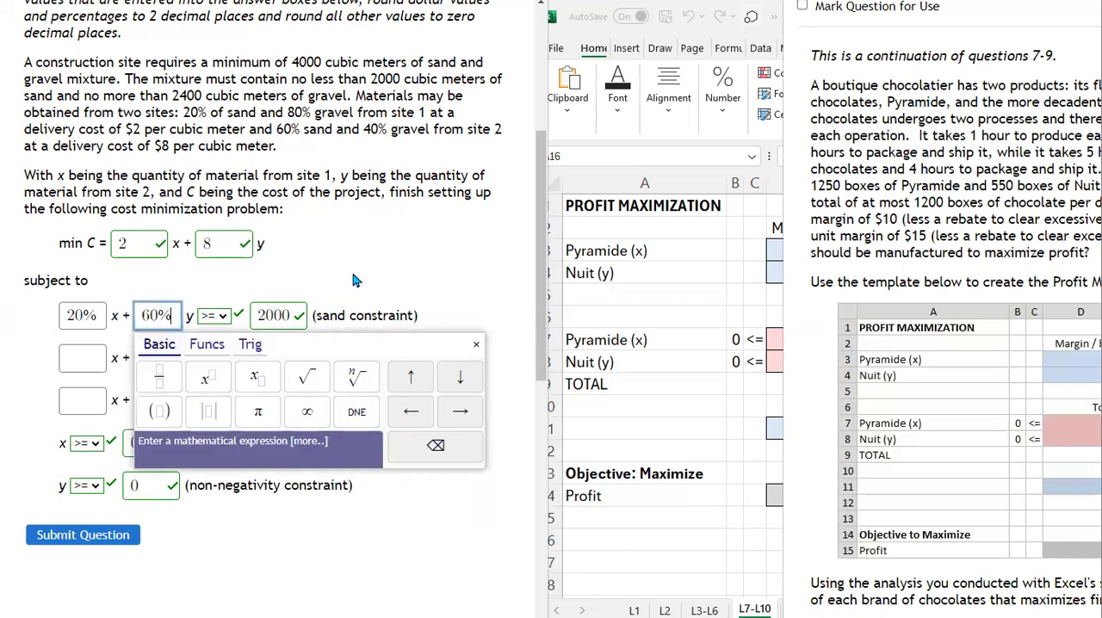
pyautogui.click(353, 280)
# Step: Enter 80%, the gravel share of site 1, as the x coefficient of the gravel constraint
pyautogui.moveTo(313, 358); pyautogui.dragTo(429, 359)
pyautogui.click(112, 359)
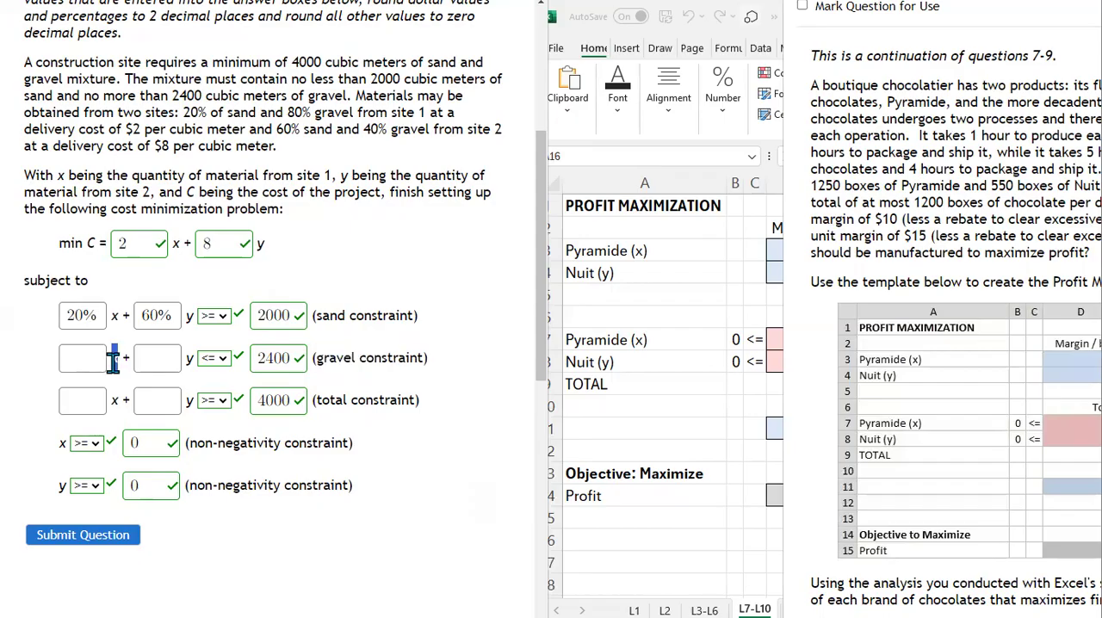
pyautogui.moveTo(287, 112); pyautogui.dragTo(308, 111)
pyautogui.hotkey('ctrl', 'c')
pyautogui.click(82, 358)
pyautogui.hotkey('ctrl', 'v')
# Step: Enter 40%, the gravel share of site 2, as the y coefficient of the gravel constraint
pyautogui.doubleClick(197, 358)
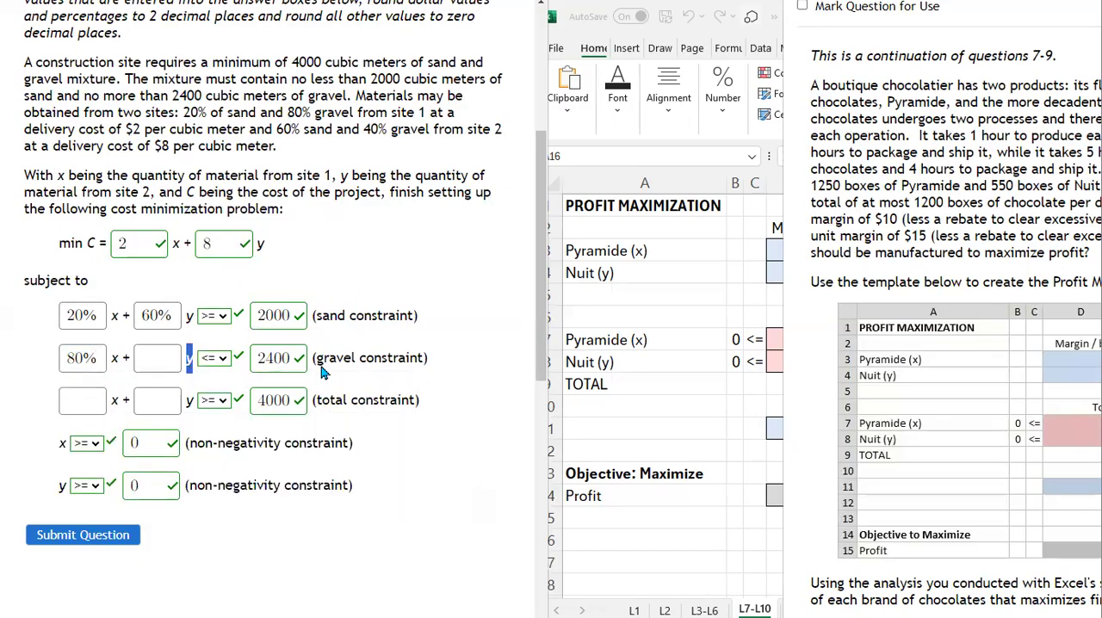
pyautogui.moveTo(362, 129); pyautogui.dragTo(385, 133)
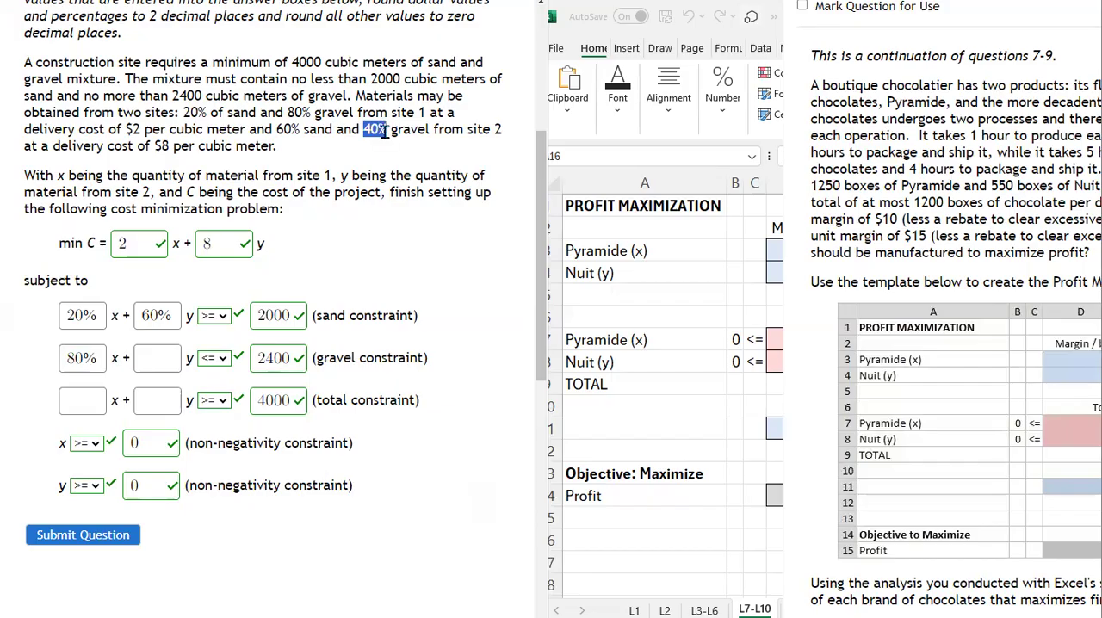
pyautogui.click(148, 362)
pyautogui.hotkey('ctrl', 'v')
pyautogui.click(288, 276)
# Step: Review the x and y coefficients of the sand and gravel constraints and submit the answers
pyautogui.click(164, 321)
pyautogui.click(183, 302)
pyautogui.click(163, 349)
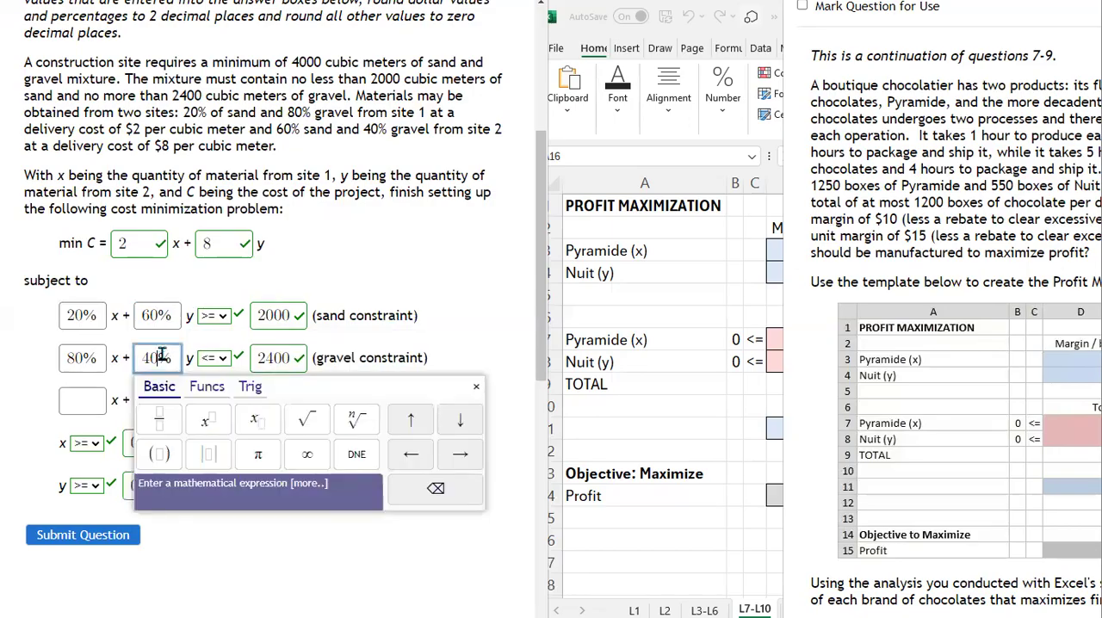
pyautogui.click(98, 316)
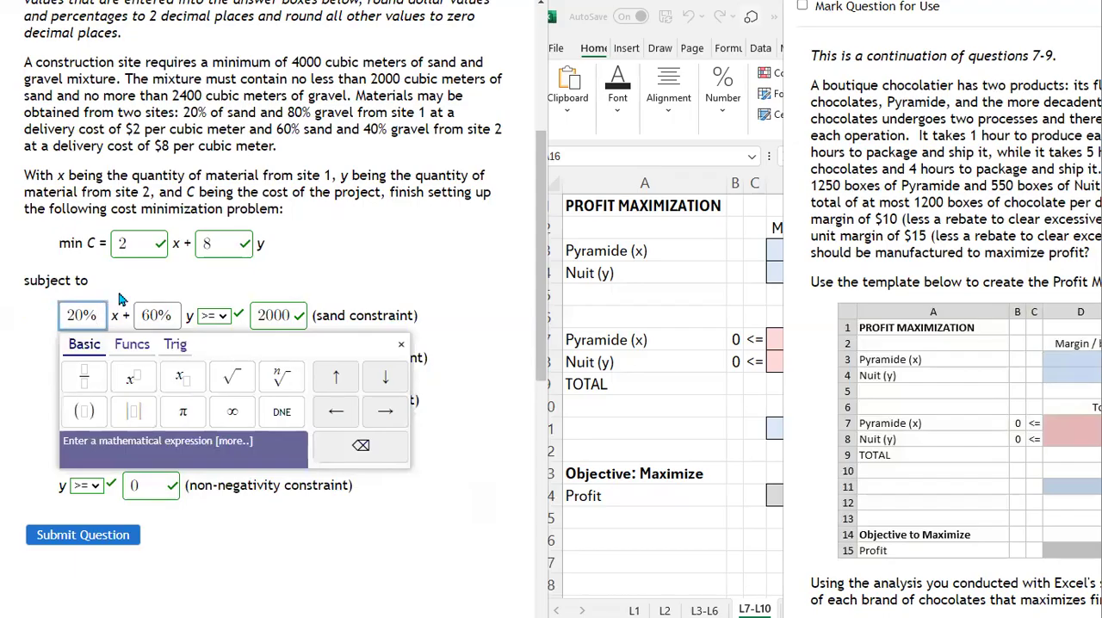
pyautogui.click(129, 293)
pyautogui.click(97, 355)
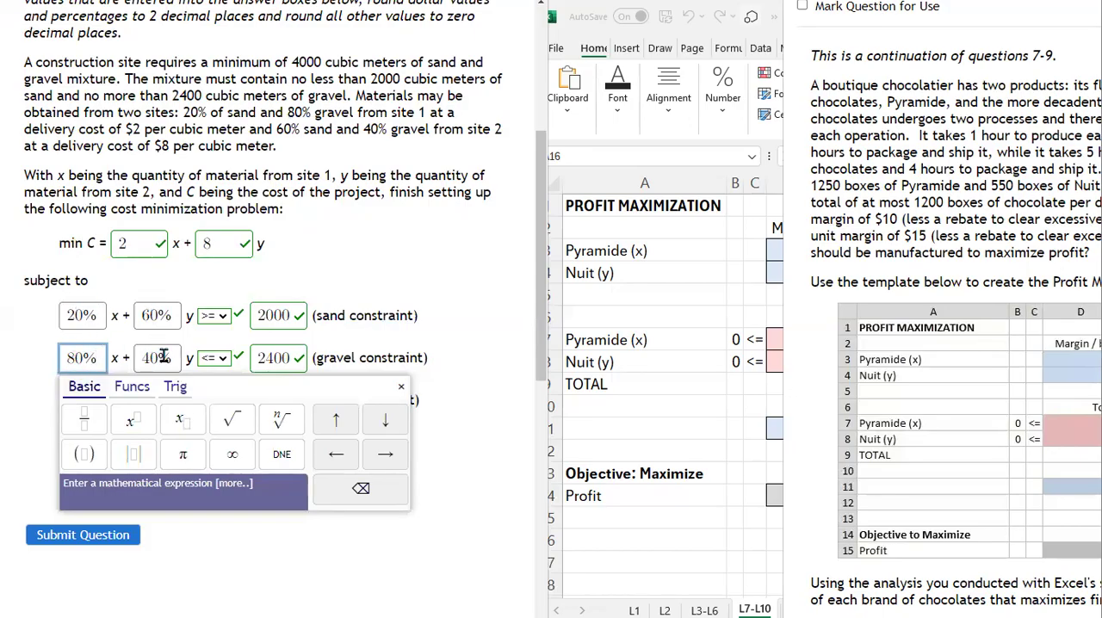
pyautogui.click(347, 290)
pyautogui.click(163, 352)
pyautogui.press('Return')
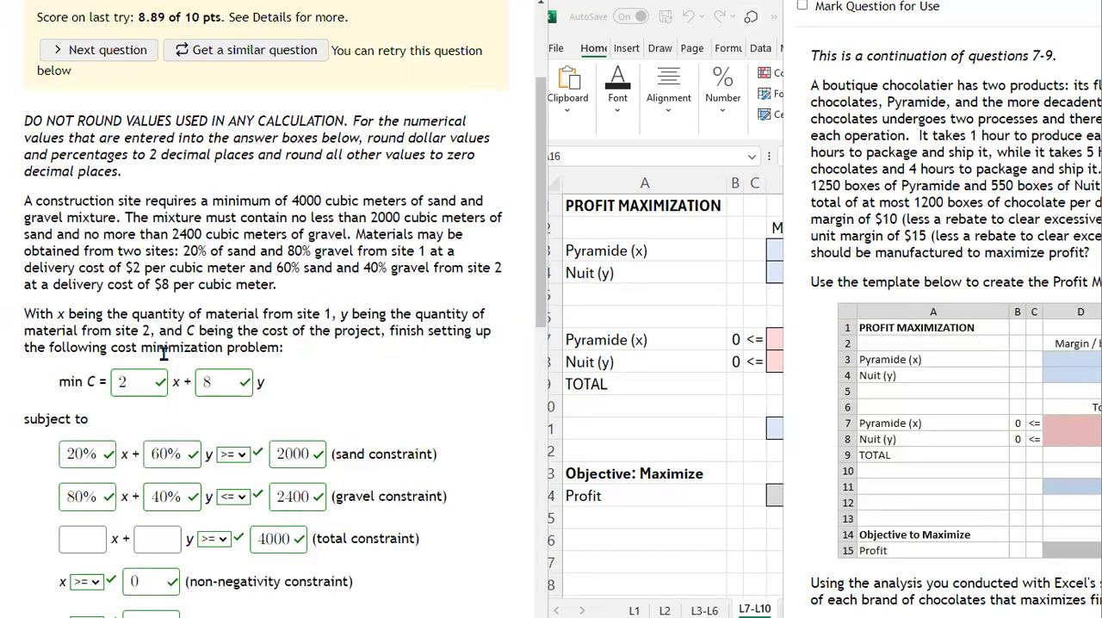
# Step: Enter 1 as both the x and y coefficients of the total constraint and submit the answers
pyautogui.scroll(-1, 192, 350)
pyautogui.scroll(-1, 198, 387)
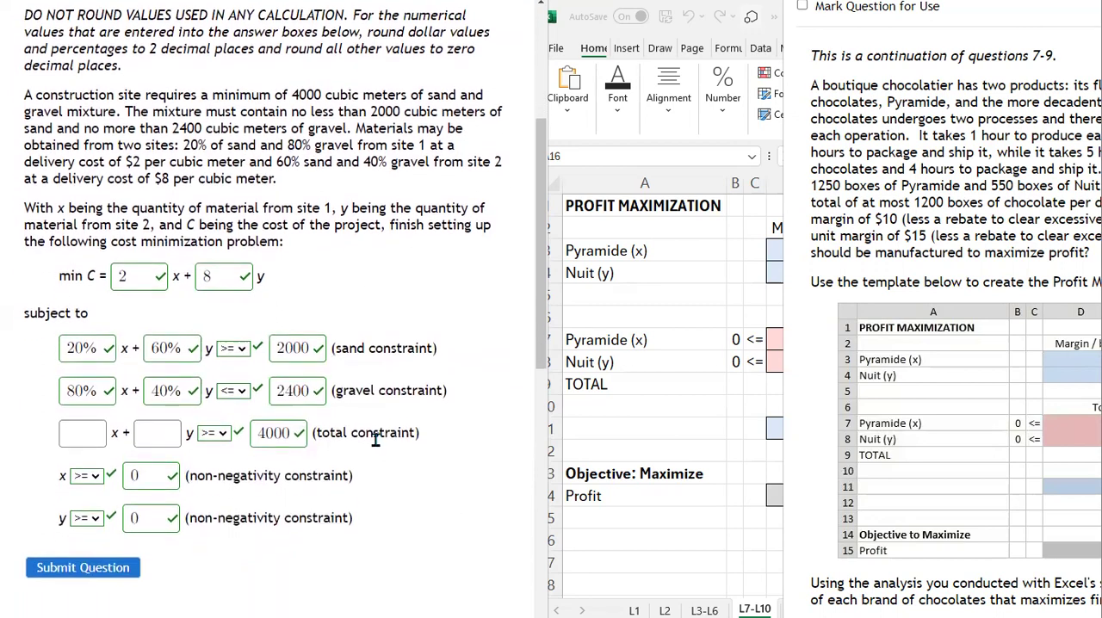
pyautogui.click(85, 437)
pyautogui.write('1')
pyautogui.click(151, 432)
pyautogui.write('1')
pyautogui.press('Return')
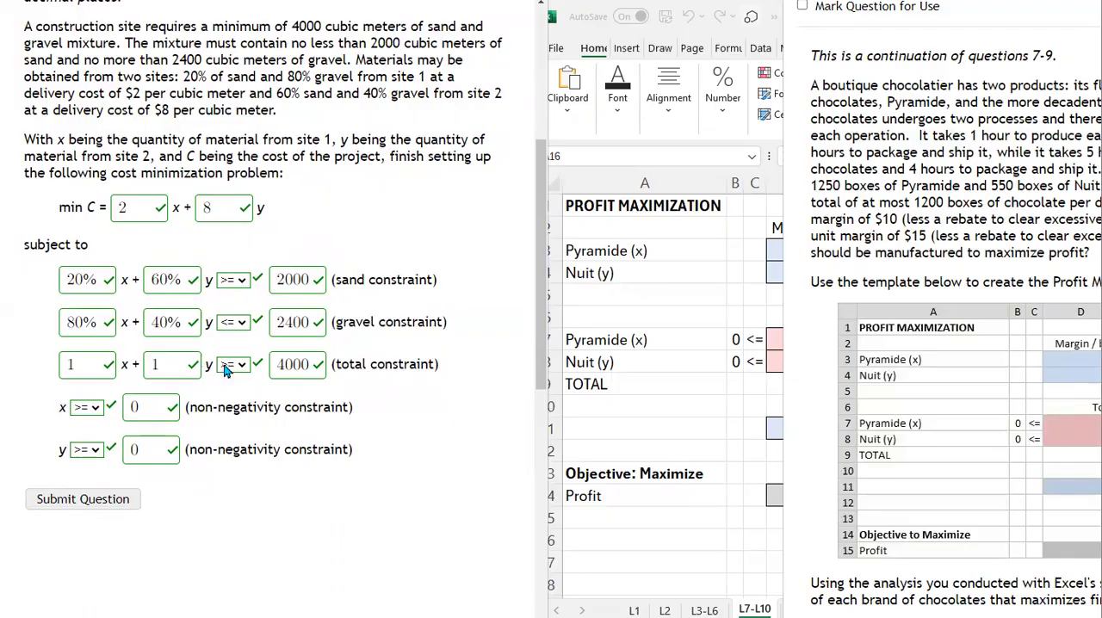
pyautogui.moveTo(315, 365); pyautogui.dragTo(274, 363)
pyautogui.click(413, 236)
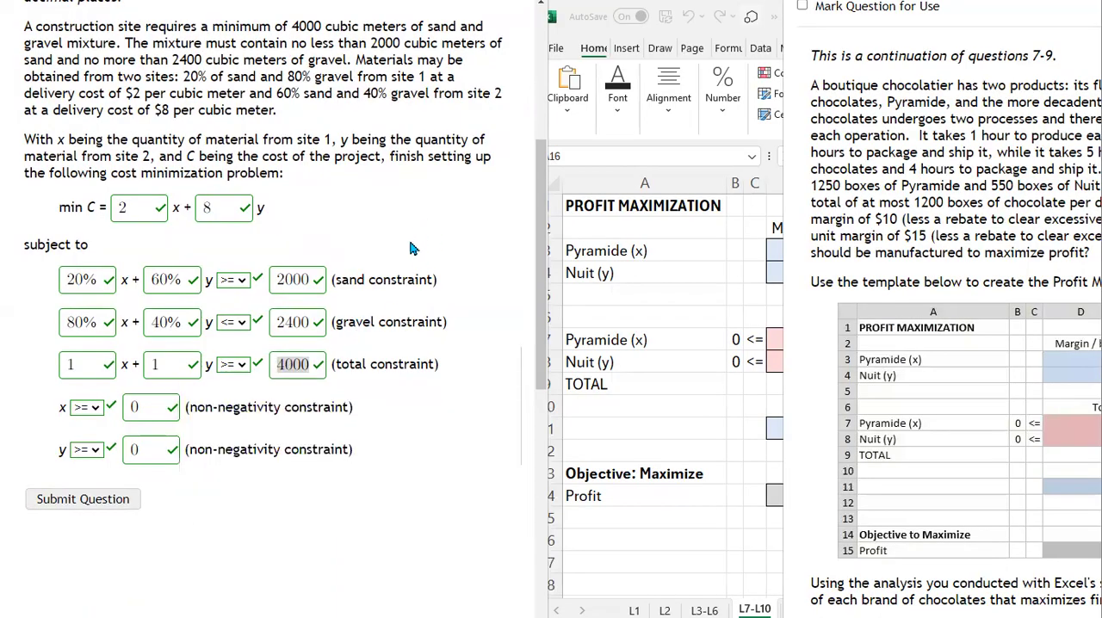
# Step: Switch to the Desmos graphing calculator and graph the sand constraint 0.2x + 0.6y ≥ 2000
pyautogui.scroll(3, 413, 258)
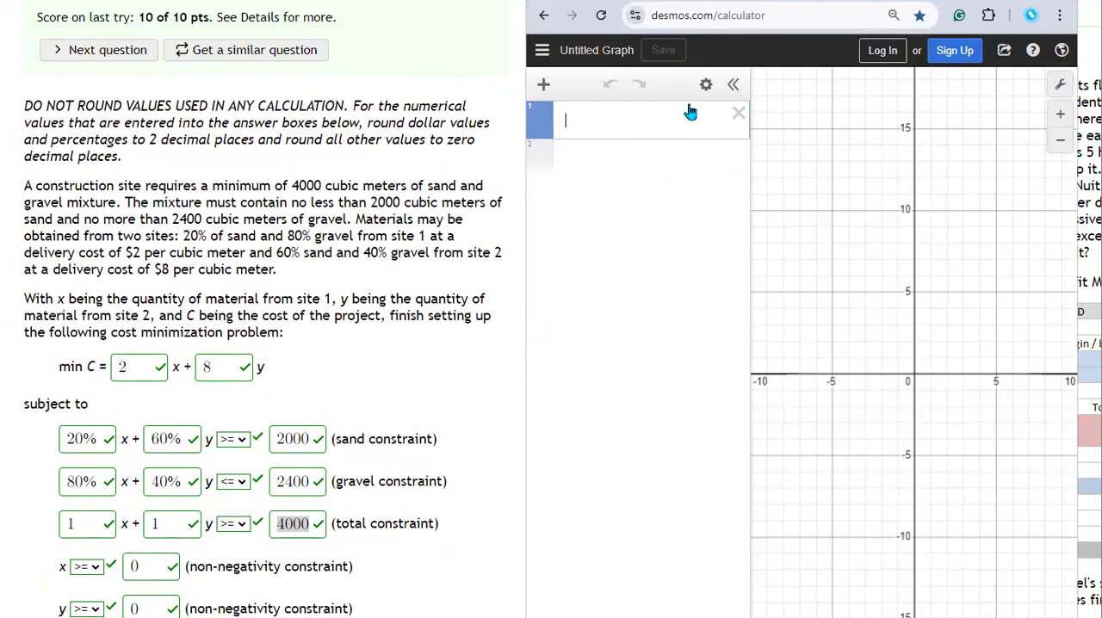
pyautogui.write('0.2x+0.6y')
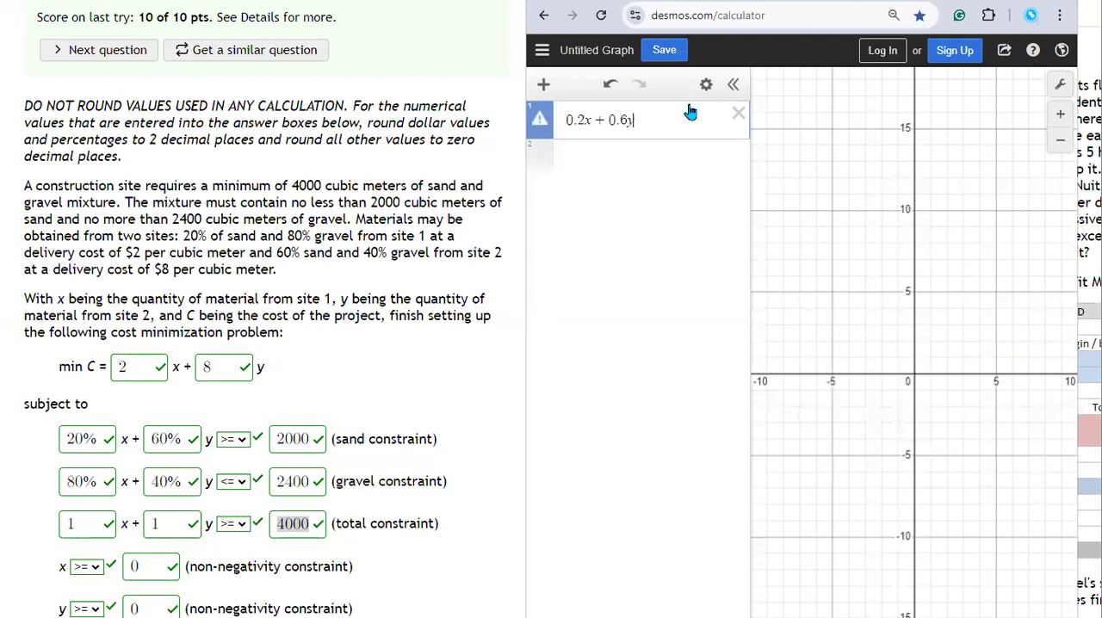
pyautogui.write('>=200')
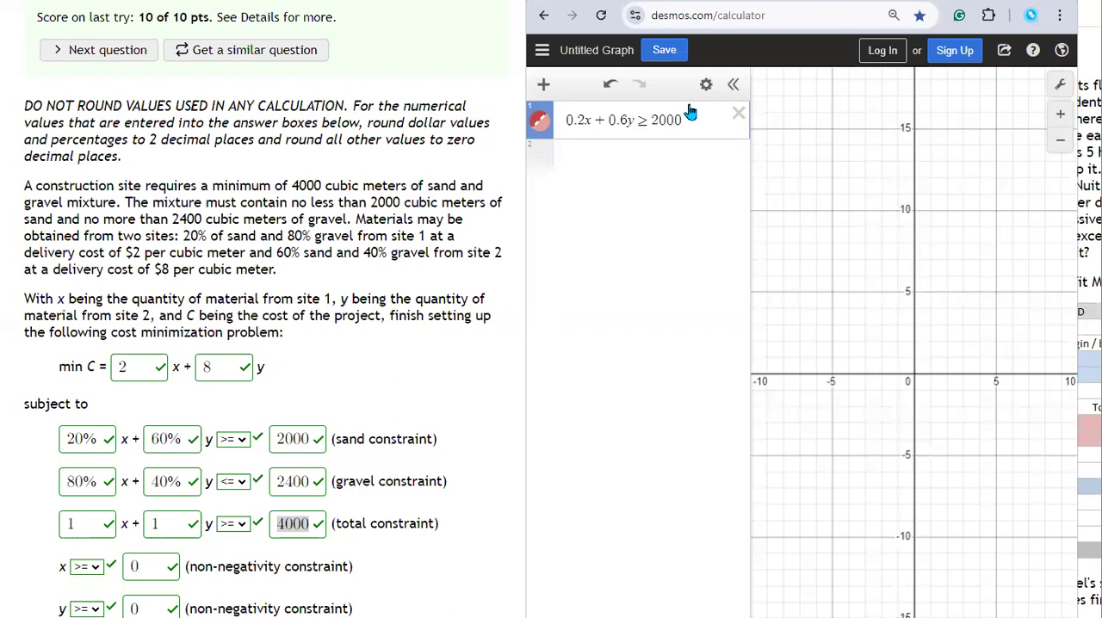
# Step: Add the gravel constraint 0.8x + 0.4y ≤ 2400 as the second expression
pyautogui.click(688, 167)
pyautogui.write('0.8')
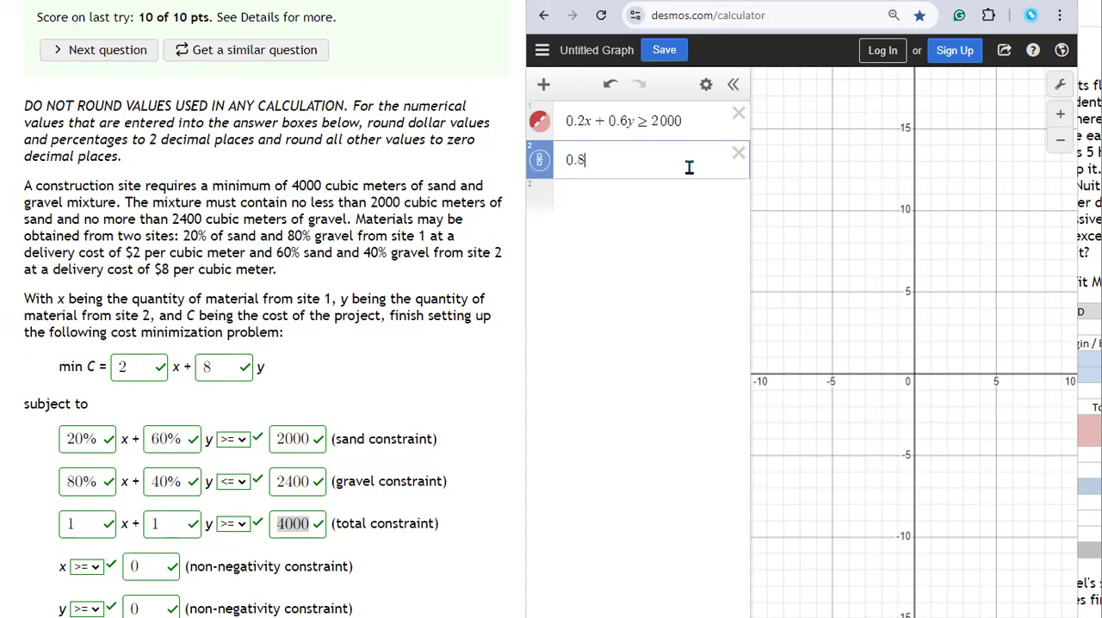
pyautogui.write('x+0.4y ≤')
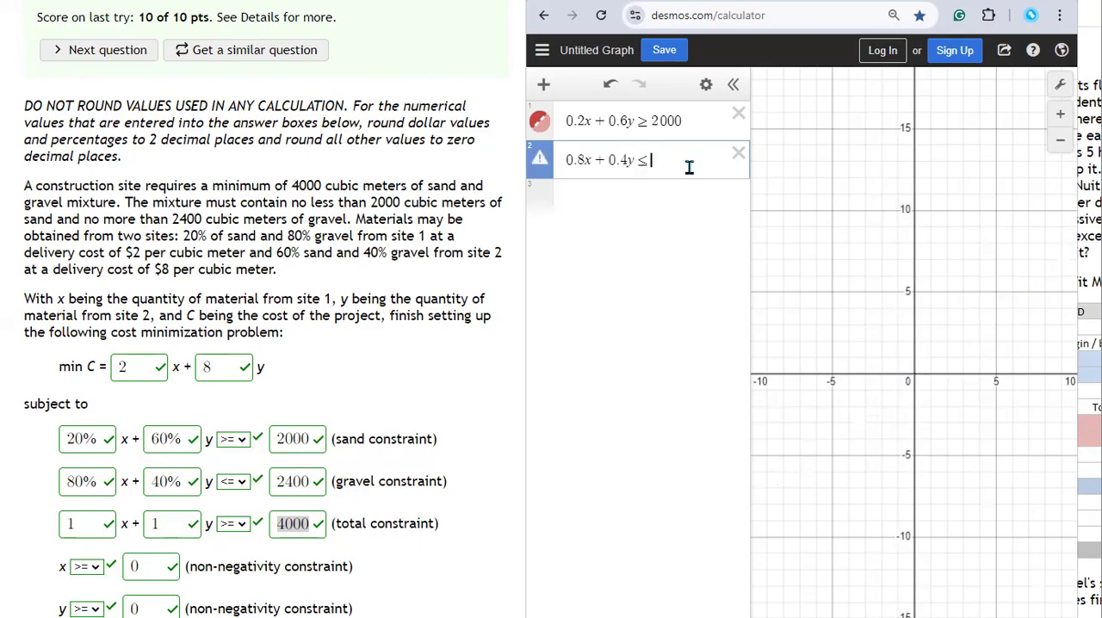
pyautogui.write('<=24')
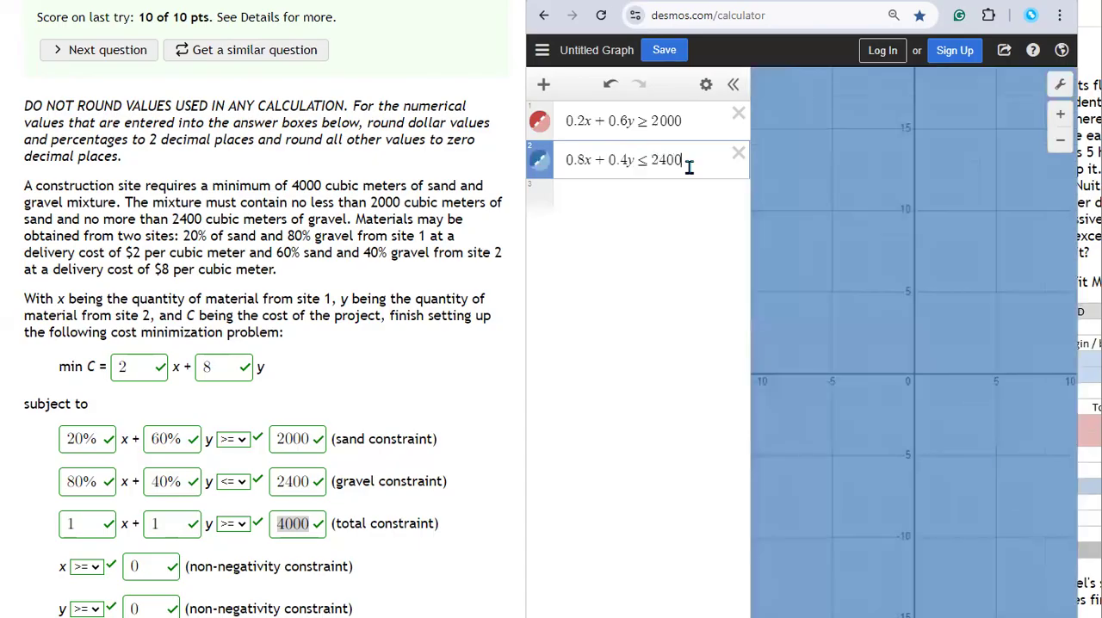
# Step: Add the total constraint x + y ≥ 4000 as the third expression
pyautogui.click(639, 199)
pyautogui.write('x+')
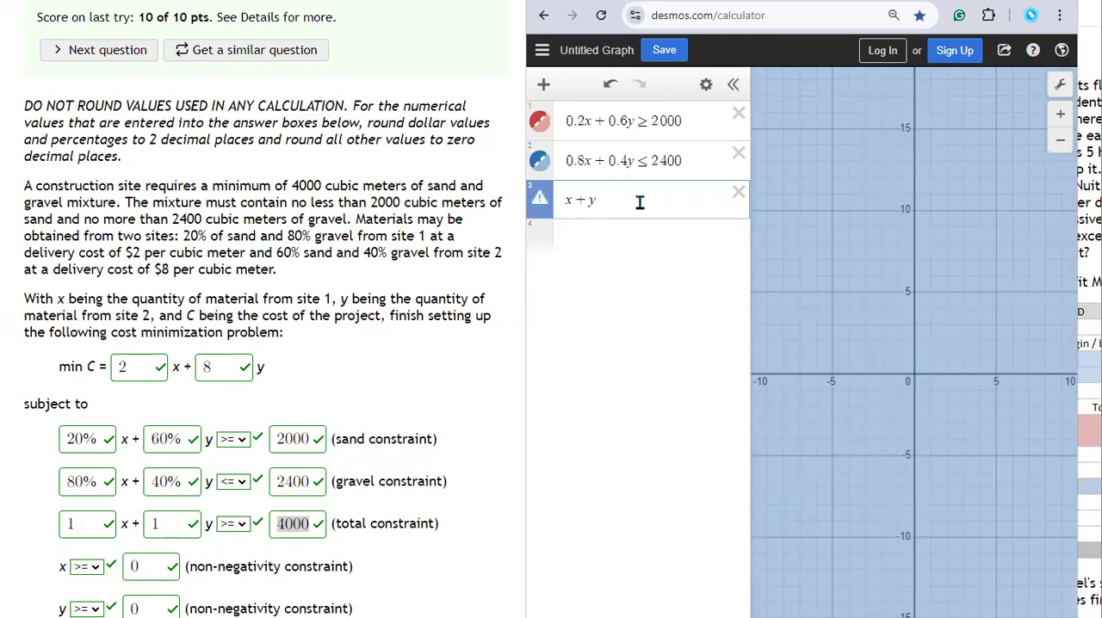
pyautogui.write('y>=40')
pyautogui.press('Return')
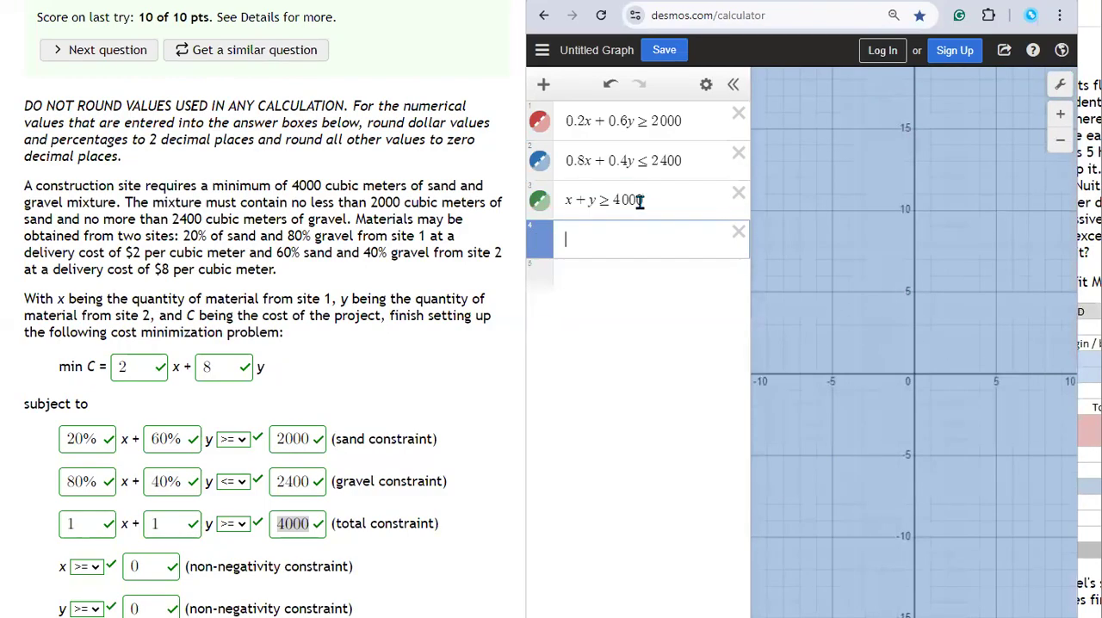
# Step: Add the non-negativity constraints x ≥ 0 and y ≥ 0 as separate expressions
pyautogui.scroll(-1, 236, 445)
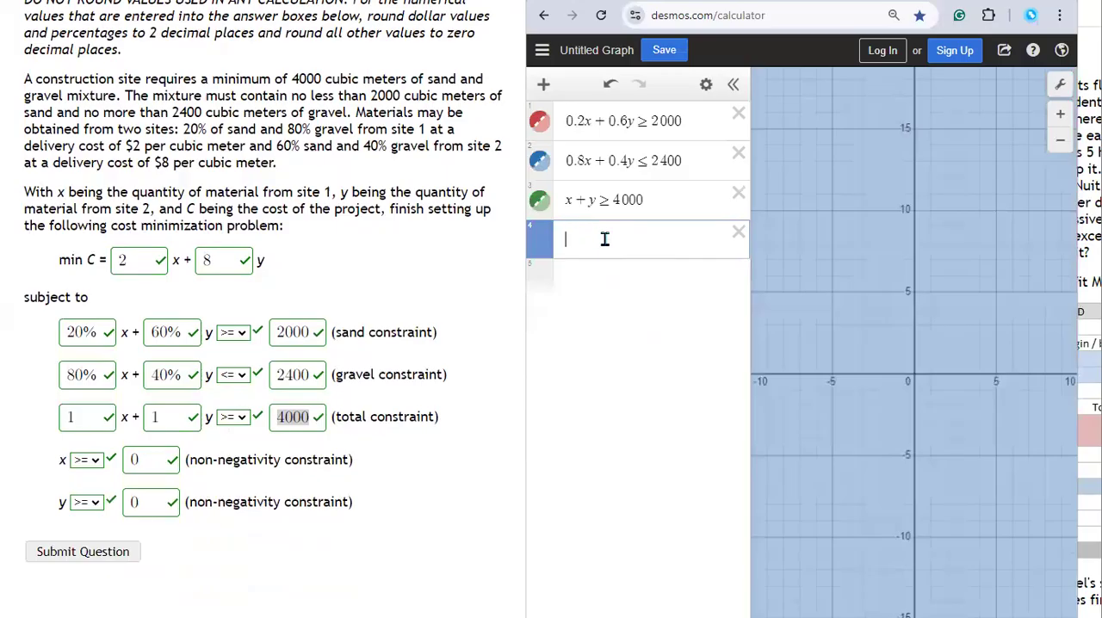
pyautogui.write('x')
pyautogui.write('>')
pyautogui.write('=')
pyautogui.write('0')
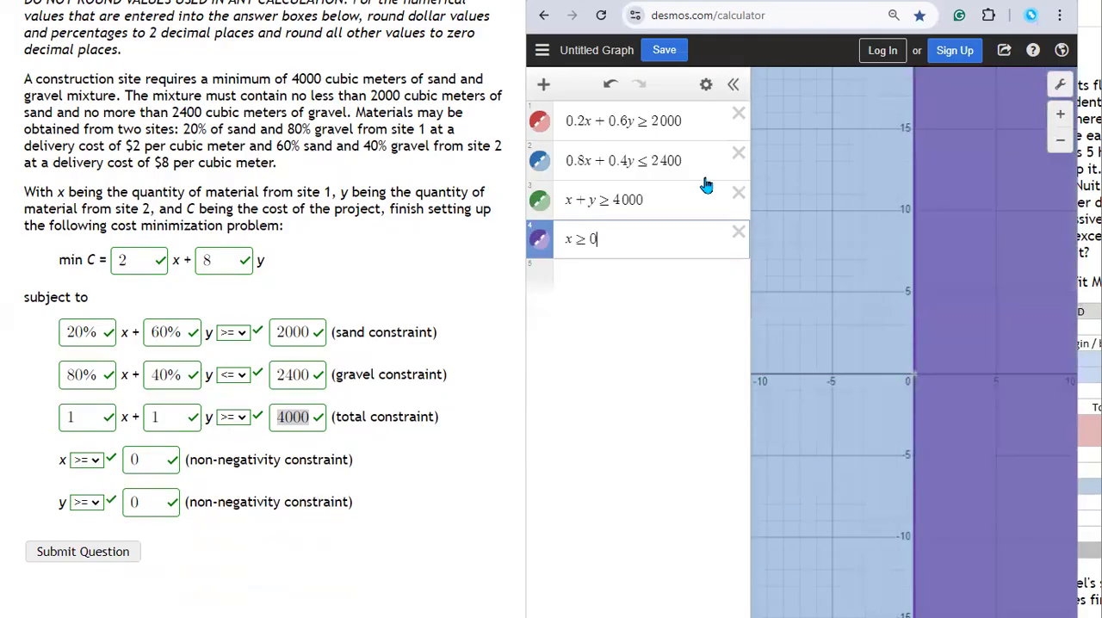
pyautogui.press('Return')
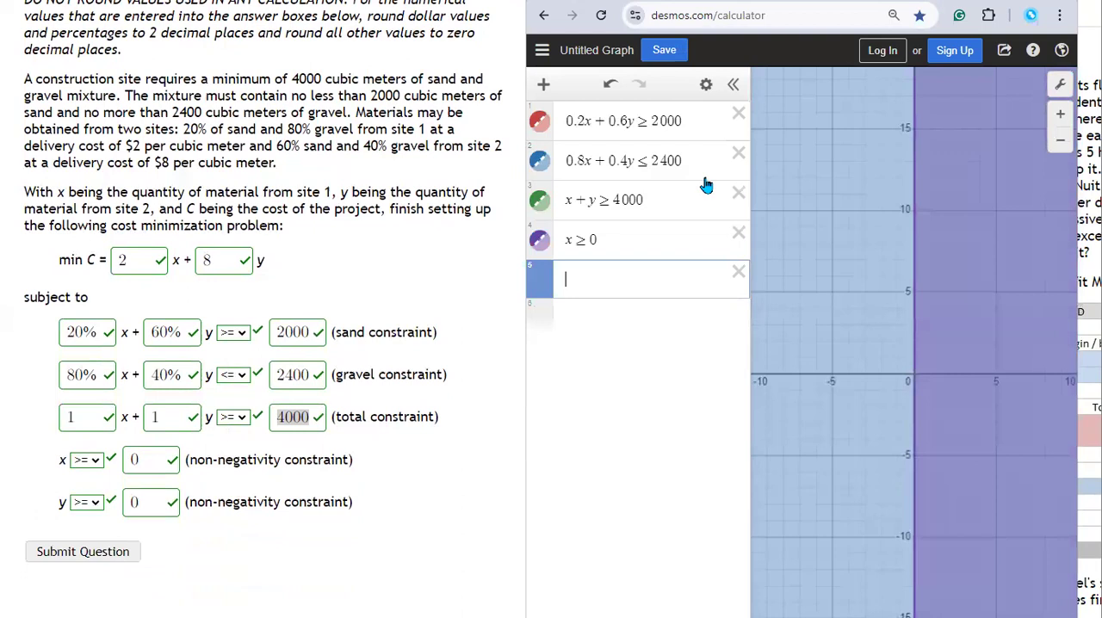
pyautogui.write('y>')
pyautogui.write('0')
# Step: Widen the Desmos window and its expression list to make room for a long expression
pyautogui.moveTo(997, 404); pyautogui.dragTo(1006, 422)
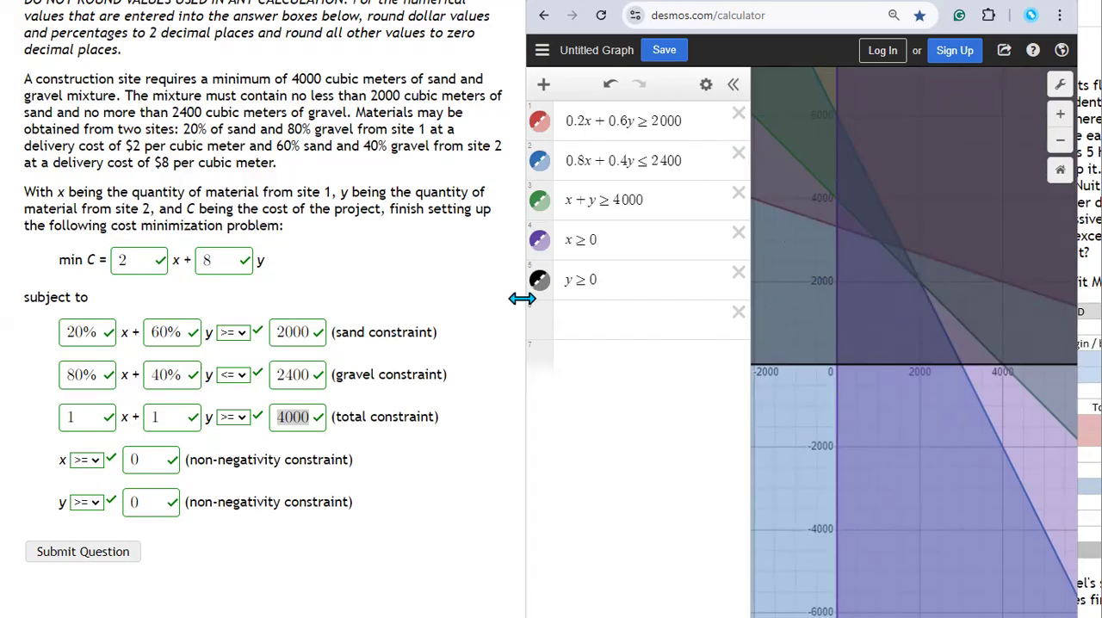
pyautogui.moveTo(522, 299); pyautogui.dragTo(187, 301)
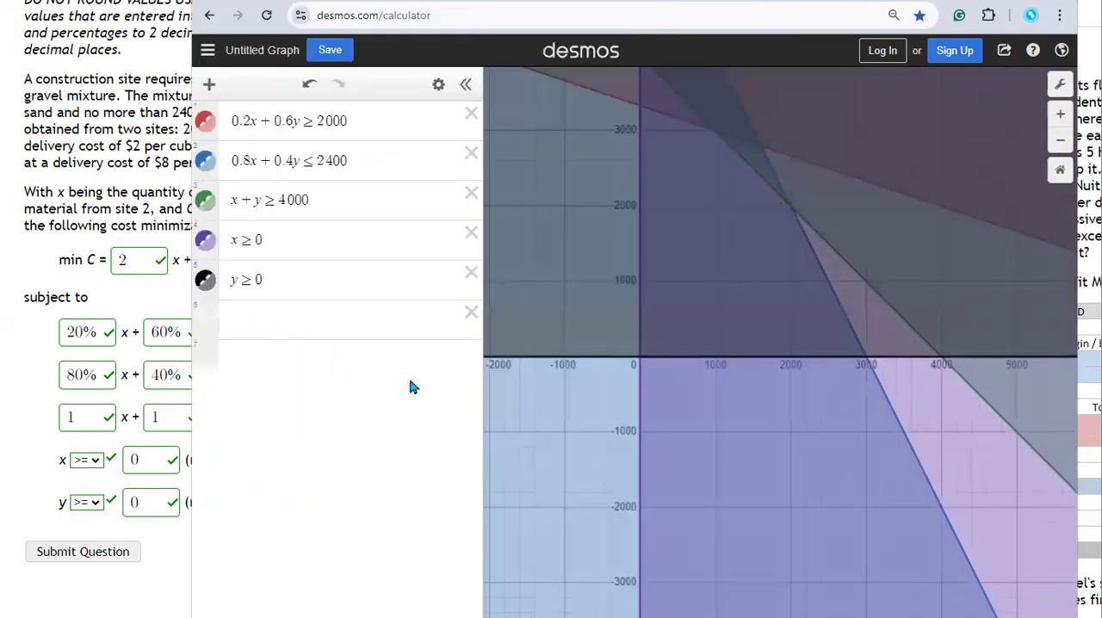
pyautogui.moveTo(482, 406); pyautogui.dragTo(692, 405)
# Step: Restrict the sand inequality to the gravel constraint by appending {0.8x + 0.4y ≤ 2400}
pyautogui.click(636, 122)
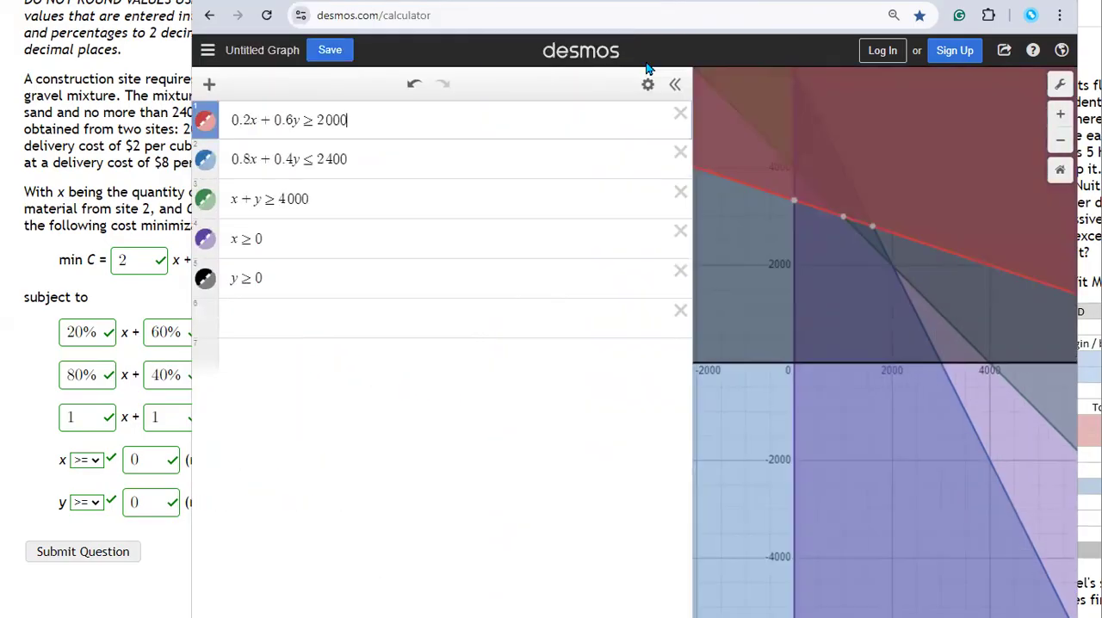
pyautogui.write('{')
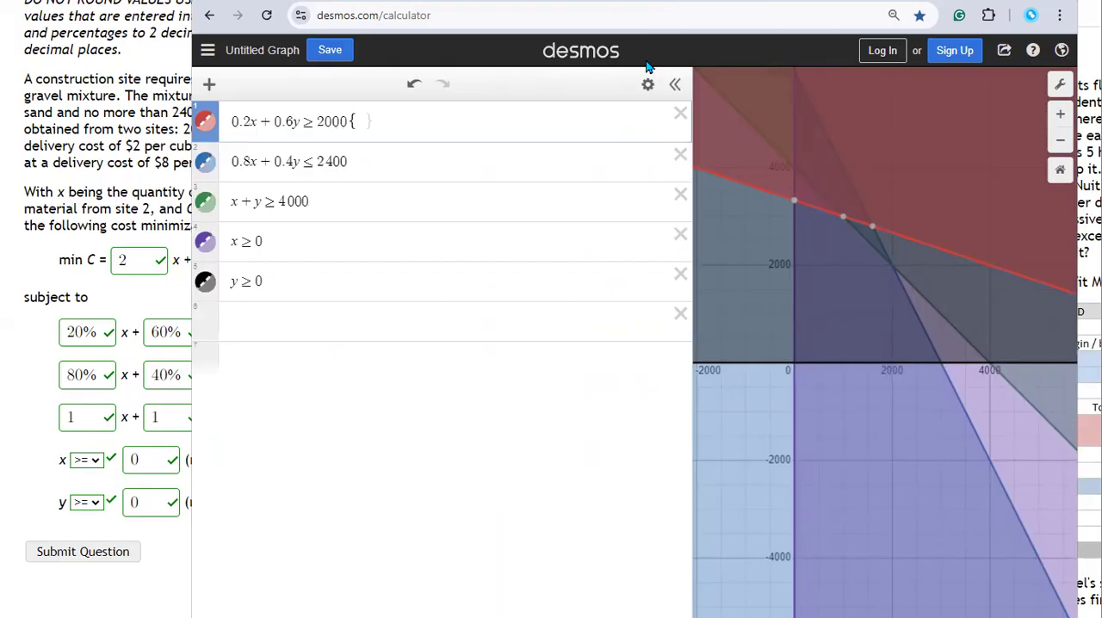
pyautogui.moveTo(233, 162); pyautogui.dragTo(353, 170)
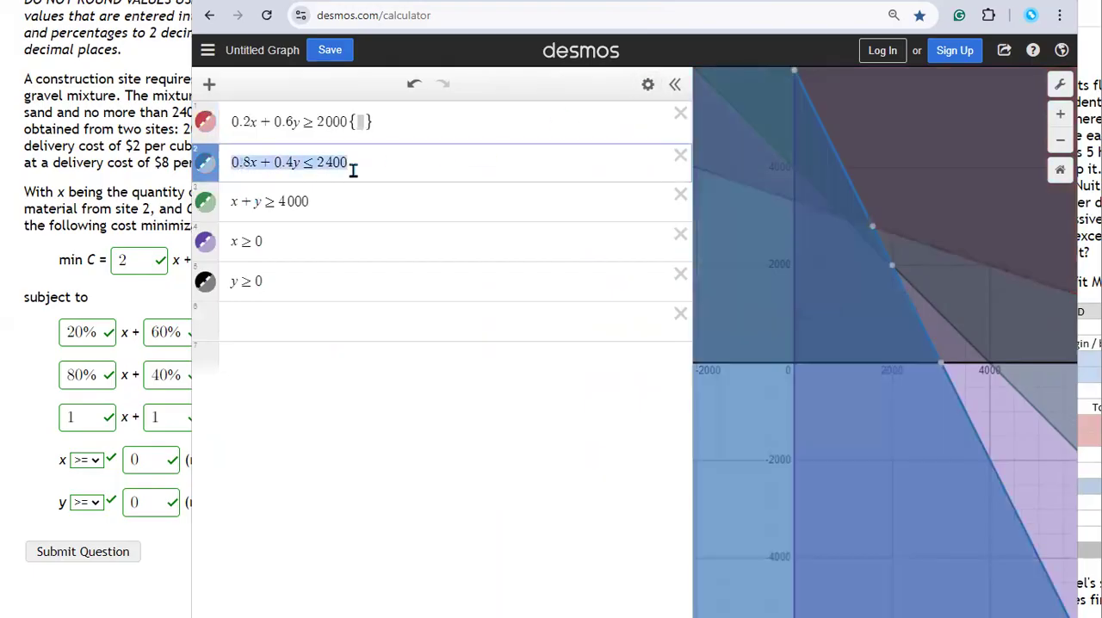
pyautogui.hotkey('ctrl', 'c')
pyautogui.click(360, 123)
pyautogui.hotkey('ctrl', 'v')
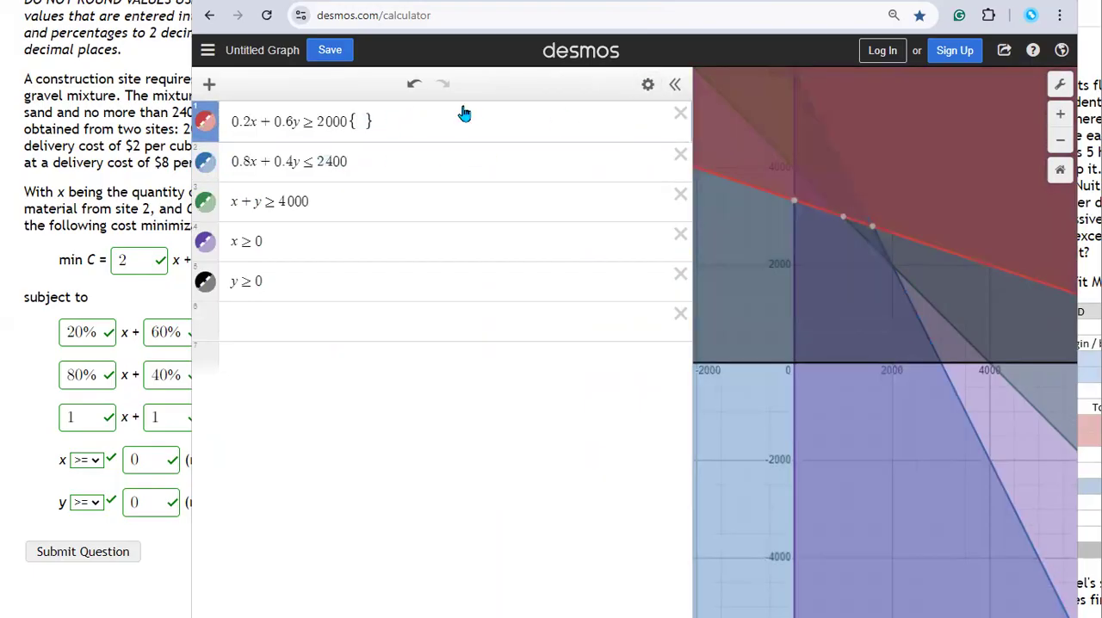
# Step: Append the total constraint {x + y ≥ 4000} as a second restriction on the sand inequality
pyautogui.click(557, 118)
pyautogui.write('{')
pyautogui.moveTo(232, 203); pyautogui.dragTo(338, 224)
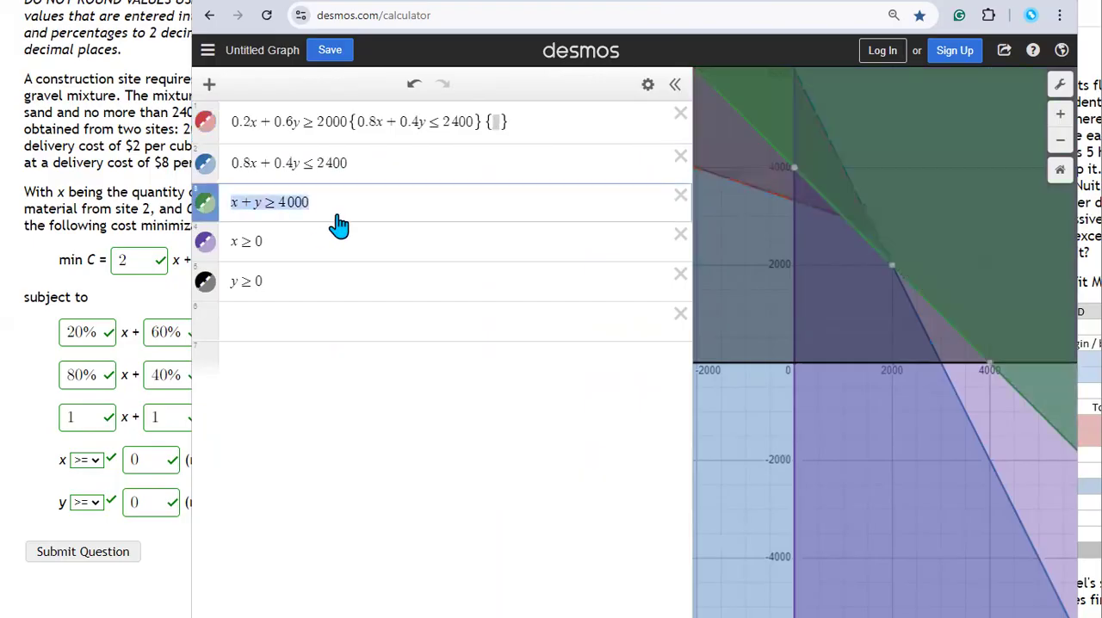
pyautogui.click(498, 121)
pyautogui.hotkey('ctrl', 'v')
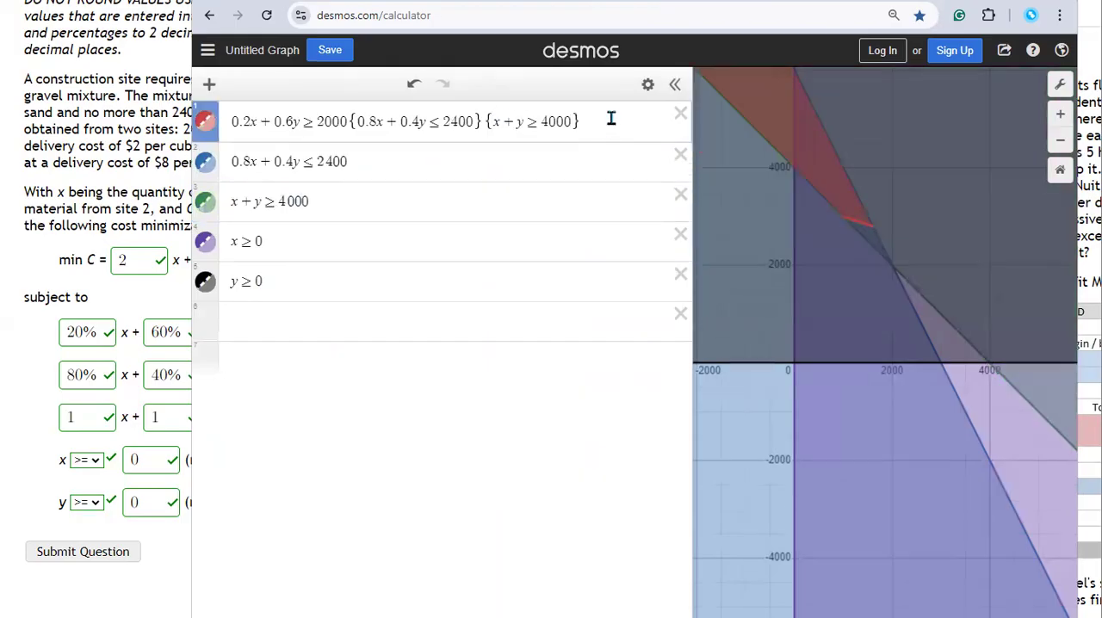
# Step: Append the restrictions {x ≥ 0} and {y ≥ 0} to the sand inequality
pyautogui.press('Right')
pyautogui.write('{')
pyautogui.write('x>')
pyautogui.write('0')
pyautogui.write('}{')
pyautogui.write('y')
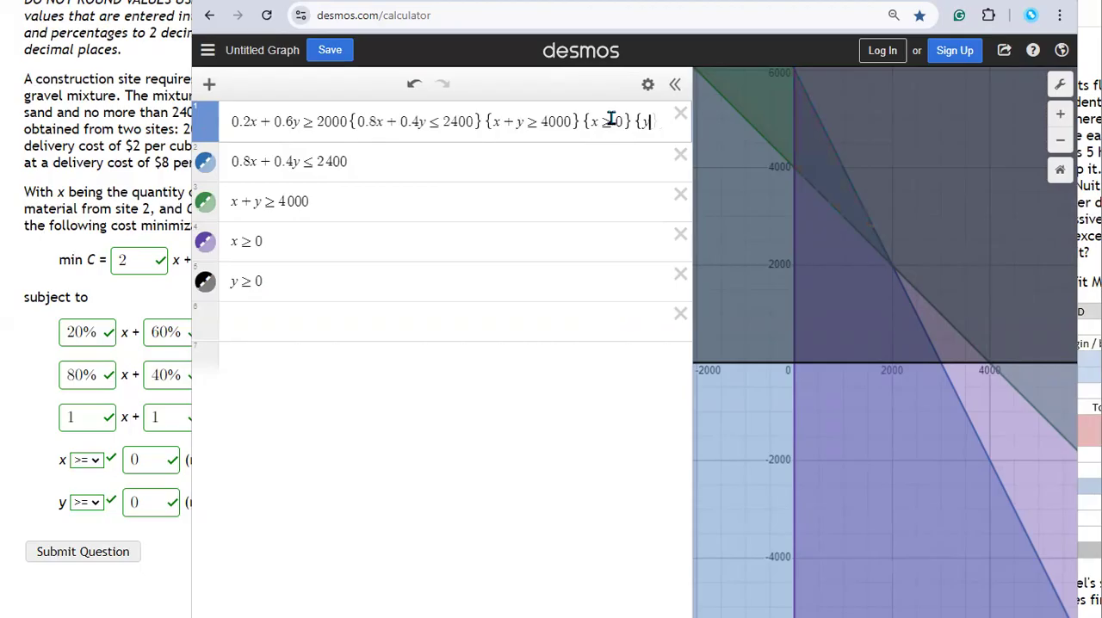
pyautogui.write('>')
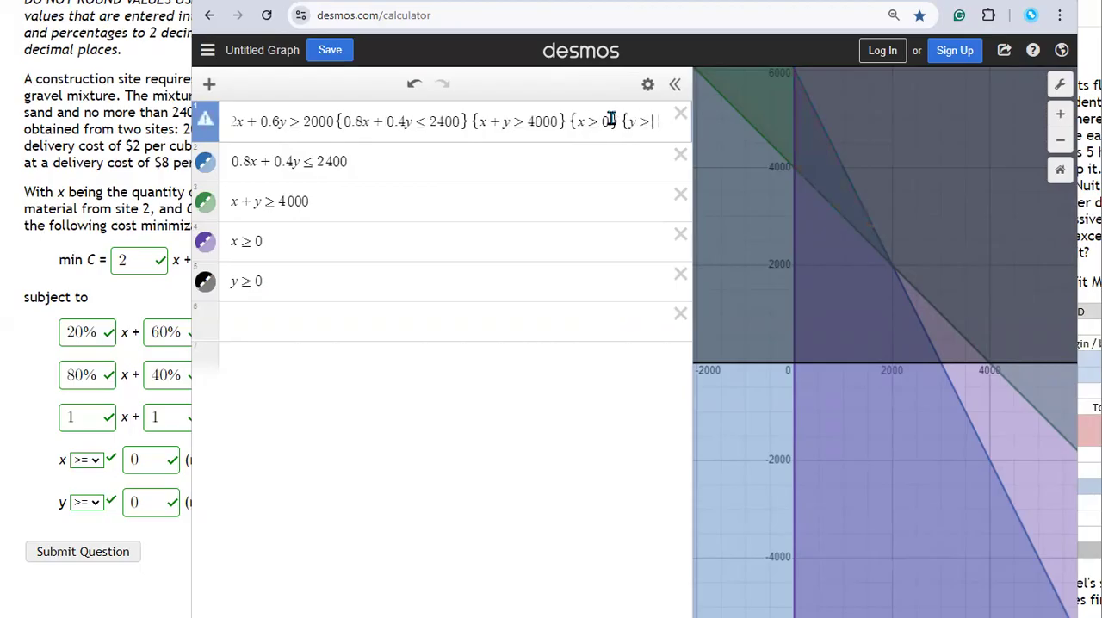
pyautogui.write('0')
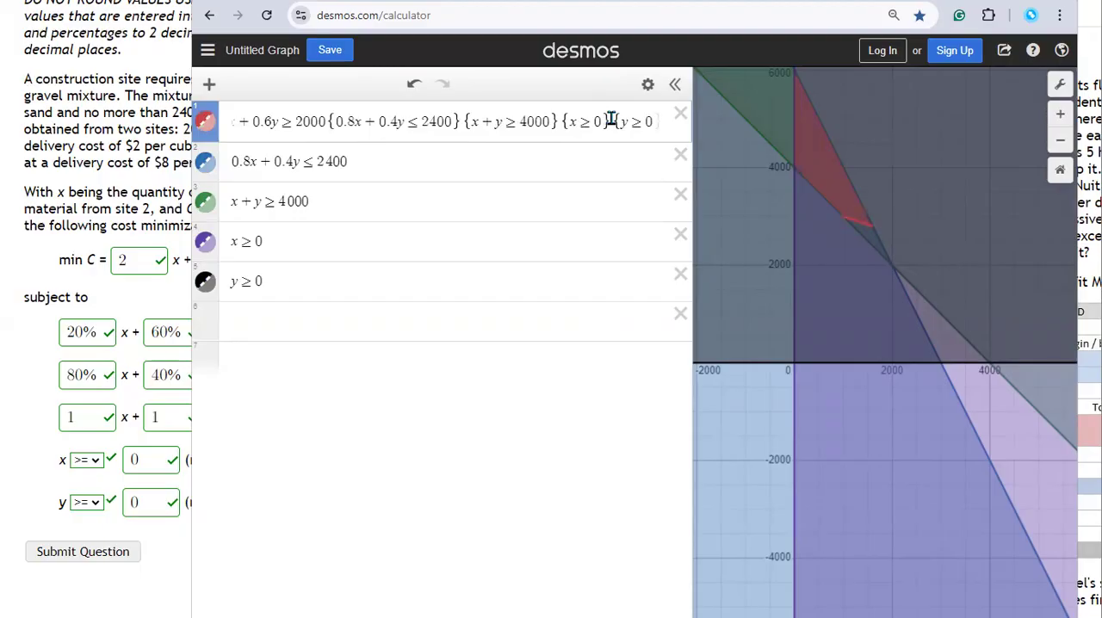
# Step: Turn the gravel, total and non-negativity inequalities into the equations 0.8x + 0.4y = 2400, x + y = 4000, x = 0 and y = 0
pyautogui.click(315, 162)
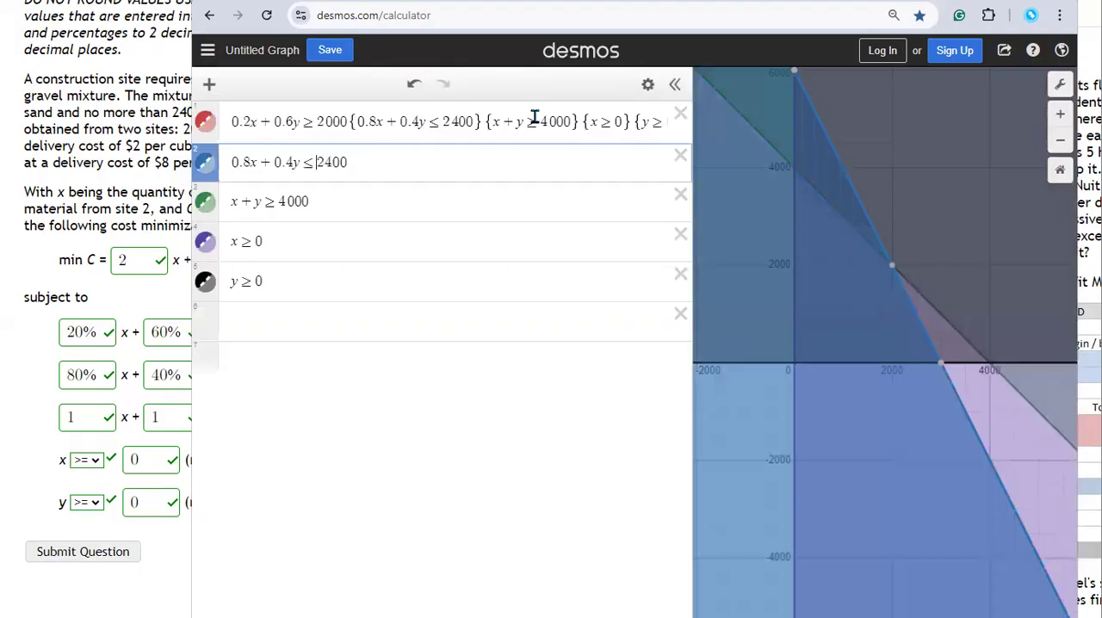
pyautogui.press('BackSpace')
pyautogui.write('=')
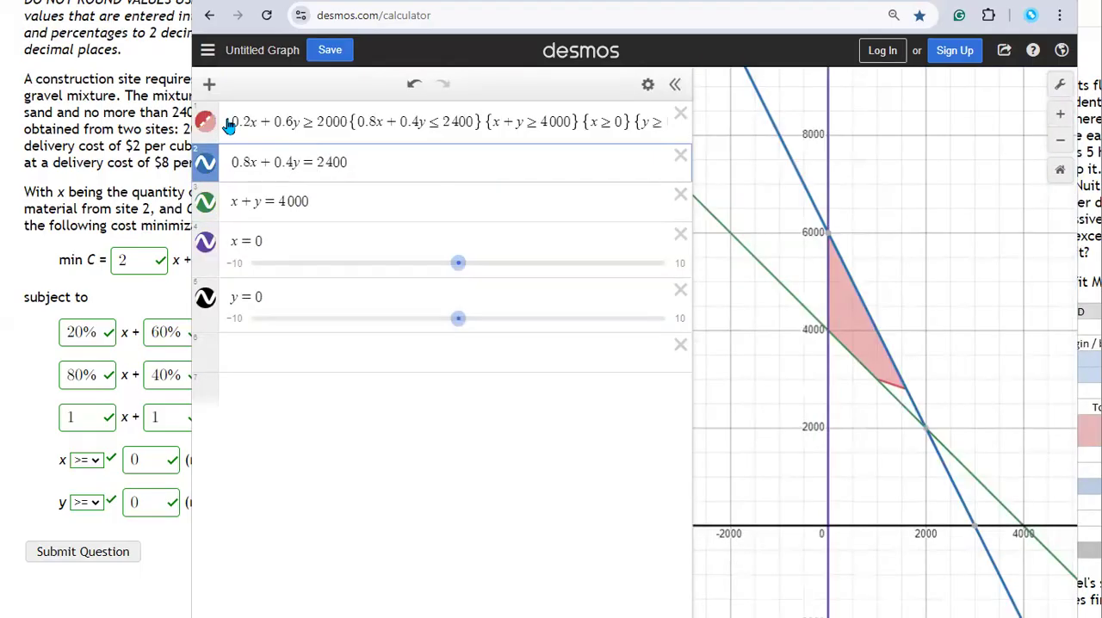
# Step: Add the sand constraint's boundary line 0.2x + 0.6y = 2000 as a new expression, copied from the sand inequality
pyautogui.moveTo(230, 123); pyautogui.dragTo(345, 127)
pyautogui.hotkey('ctrl', 'c')
pyautogui.click(356, 370)
pyautogui.hotkey('ctrl', 'v')
pyautogui.press('Left')
pyautogui.press('Left')
pyautogui.press('Left')
pyautogui.press('Left')
pyautogui.press('BackSpace')
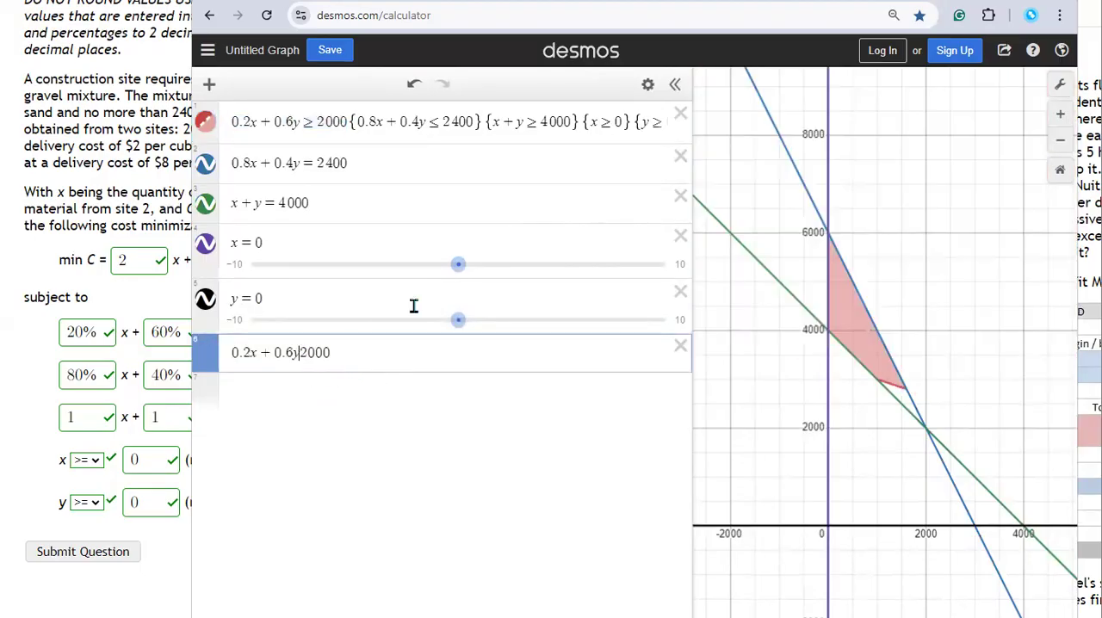
pyautogui.write('=')
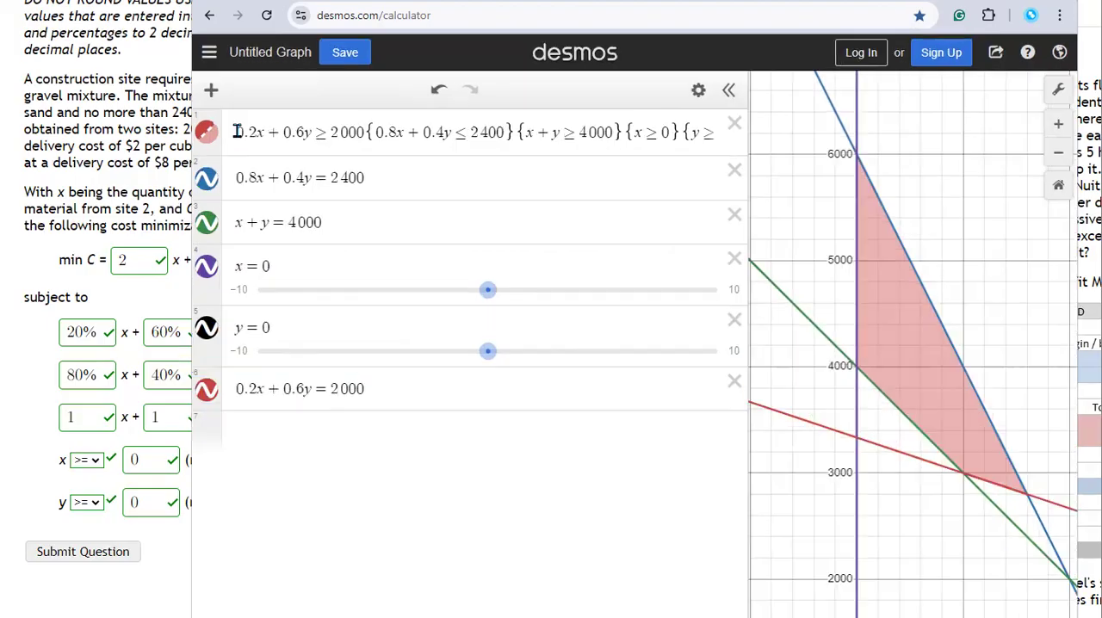
# Step: Examine the restricted sand inequality and the boundary line of each constraint equation on the graph in turn
pyautogui.click(237, 131)
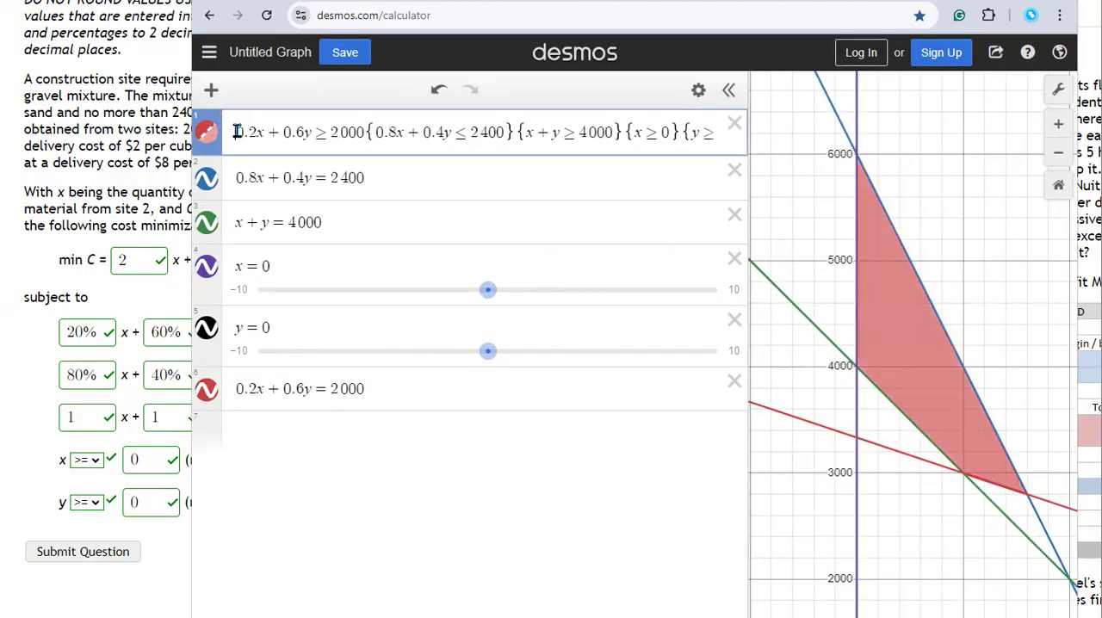
pyautogui.moveTo(237, 132); pyautogui.dragTo(699, 131)
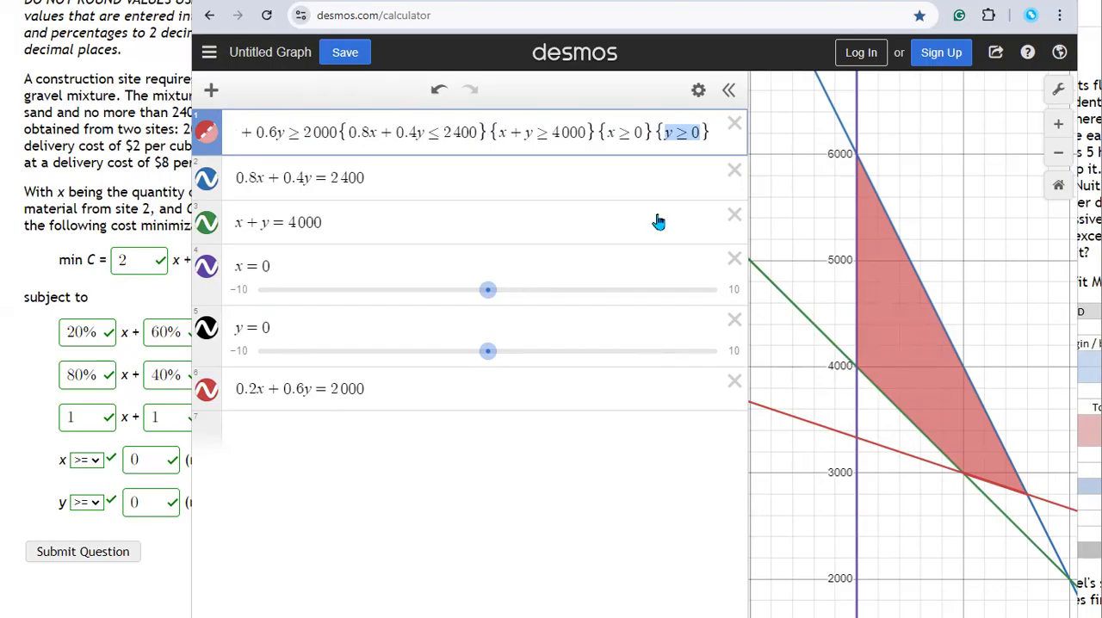
pyautogui.click(386, 177)
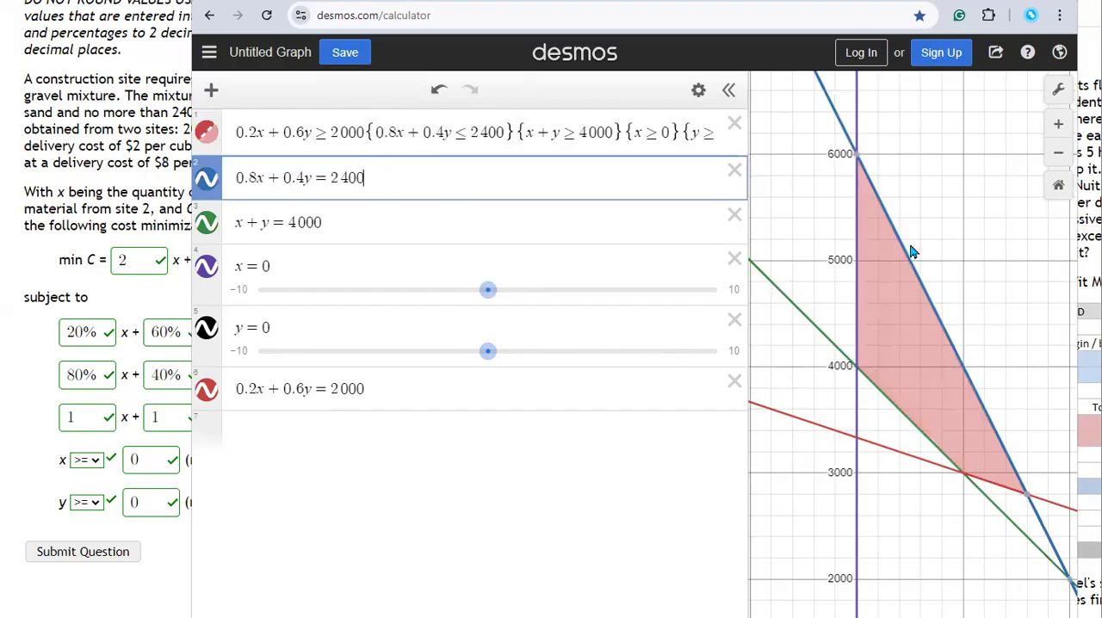
pyautogui.click(370, 213)
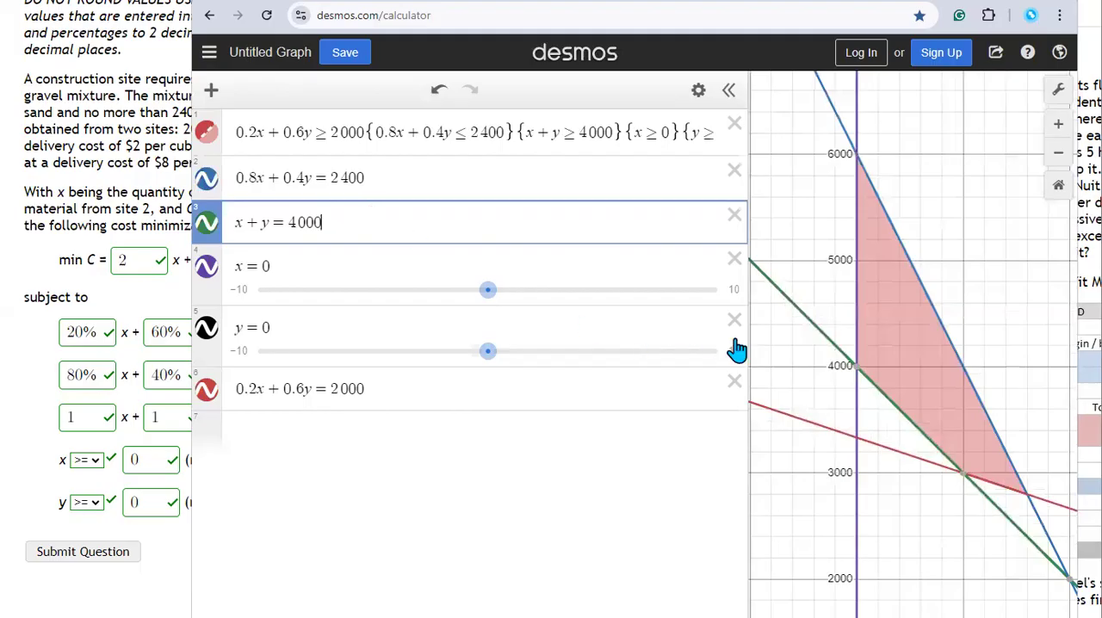
pyautogui.click(287, 272)
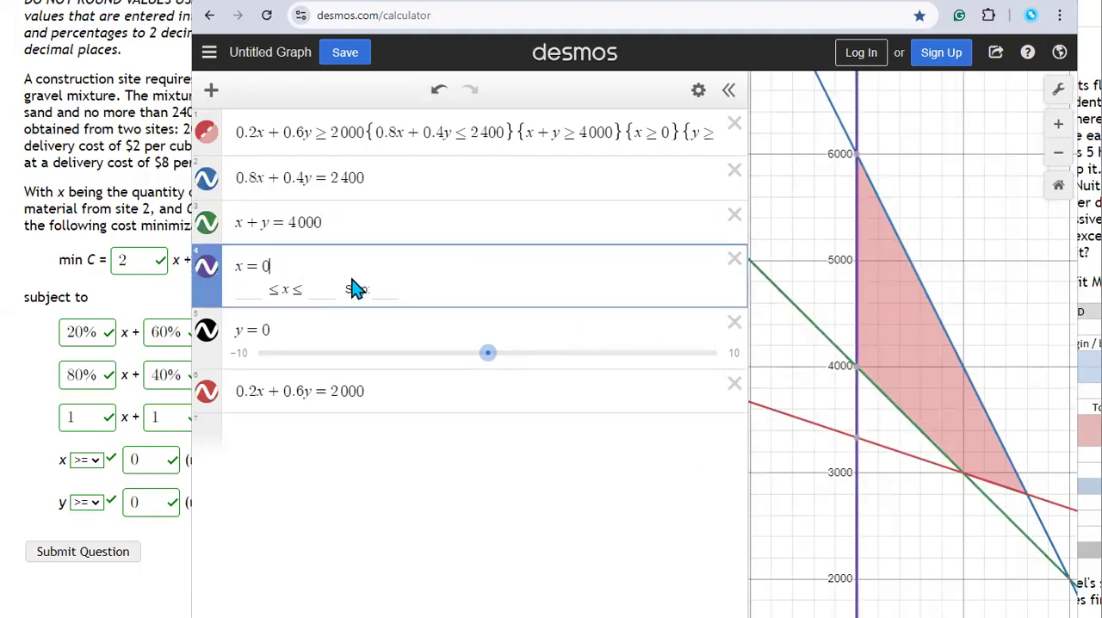
pyautogui.click(311, 337)
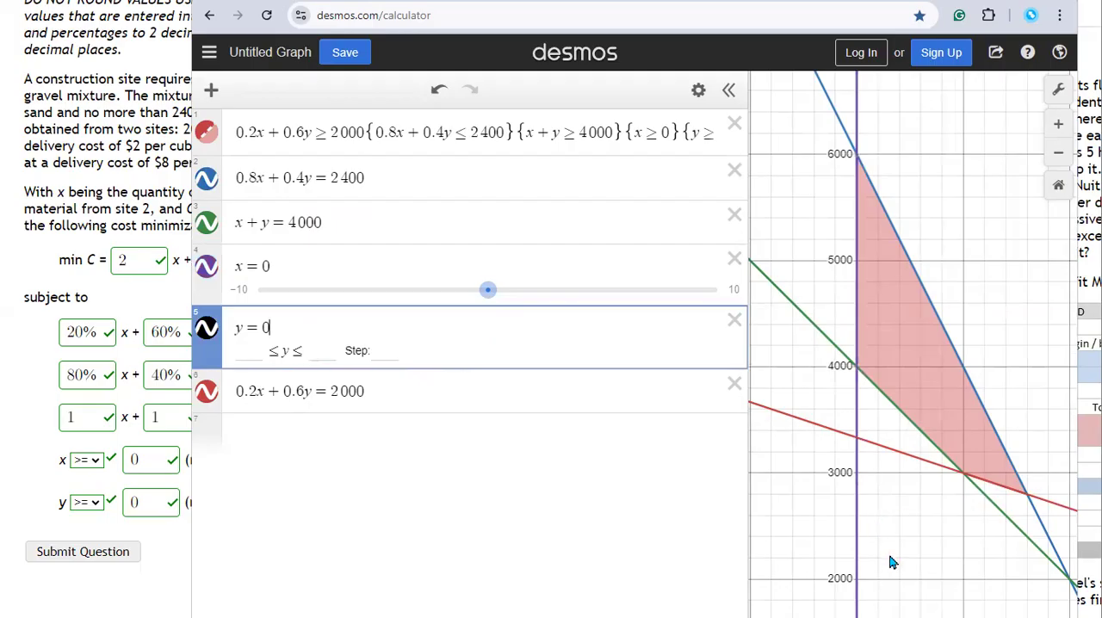
pyautogui.click(387, 393)
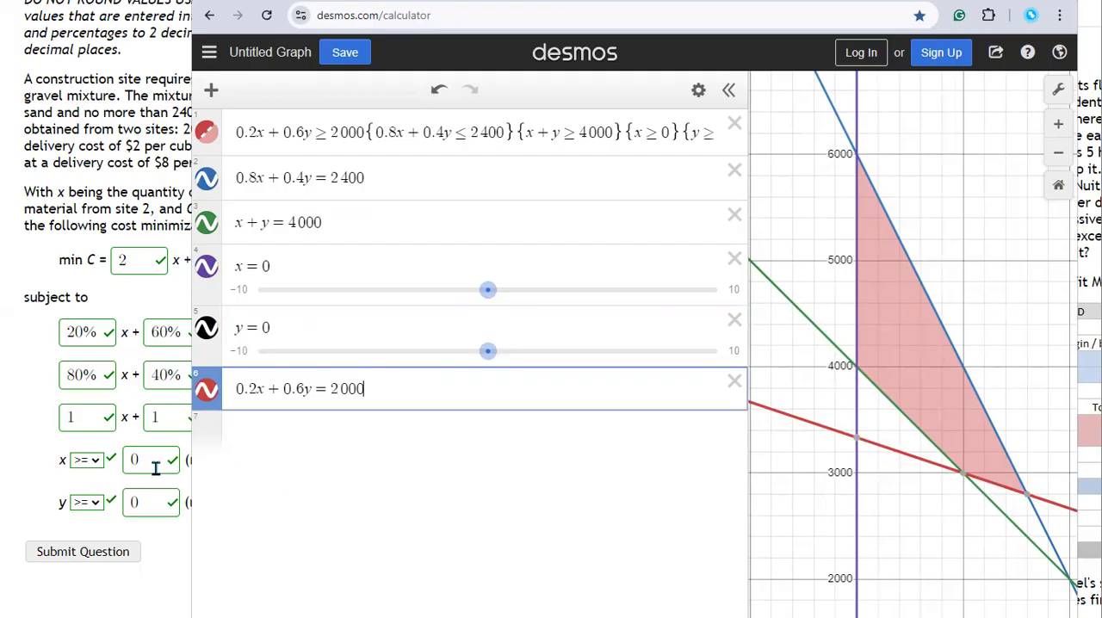
# Step: Narrow the Desmos window beside the question and show the coordinates of the feasible region's four corner points
pyautogui.moveTo(187, 536); pyautogui.dragTo(203, 536)
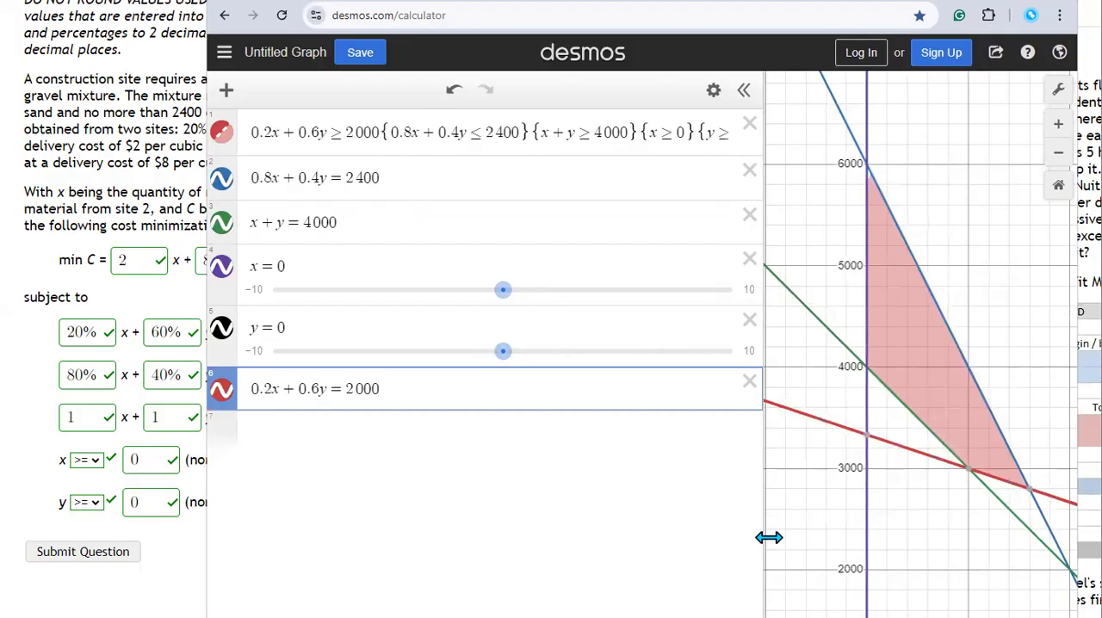
pyautogui.moveTo(768, 537); pyautogui.dragTo(748, 535)
pyautogui.moveTo(984, 332); pyautogui.dragTo(983, 346)
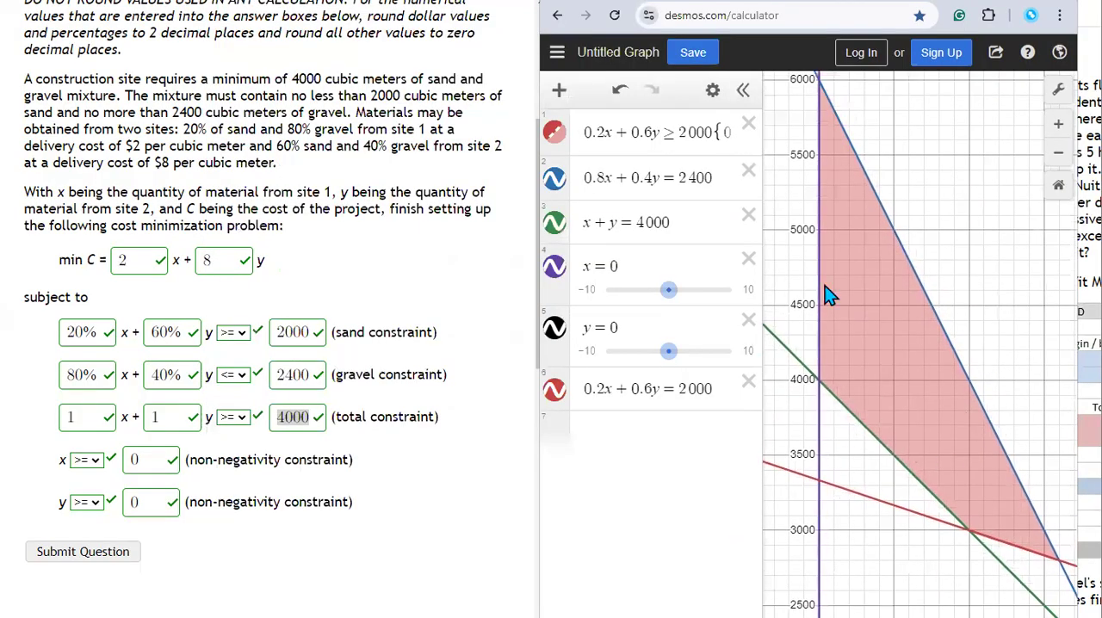
pyautogui.click(820, 84)
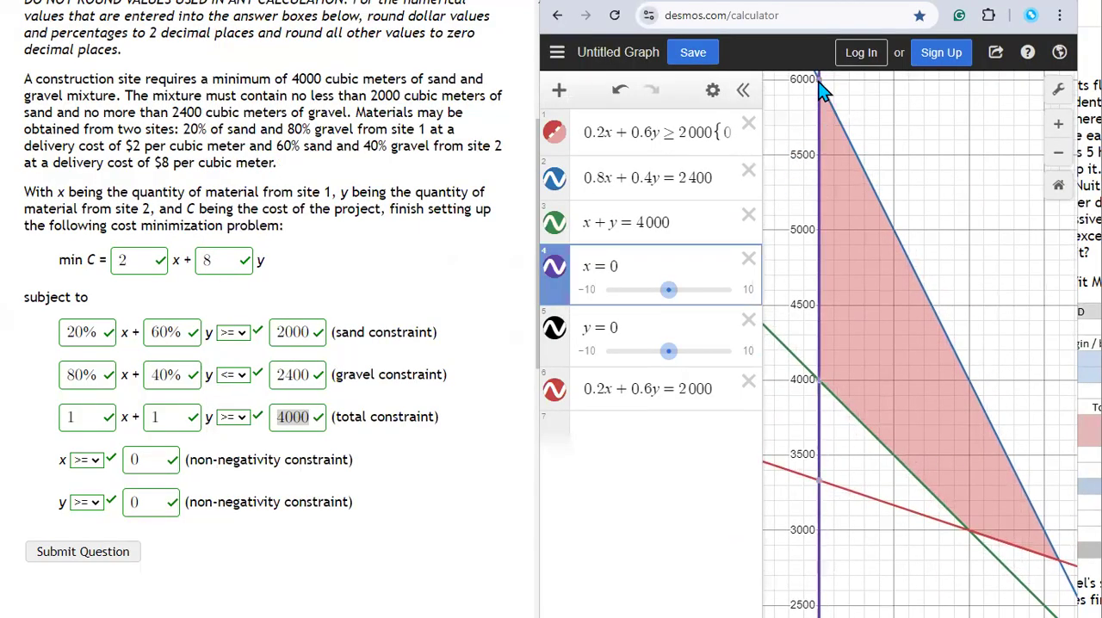
pyautogui.click(973, 535)
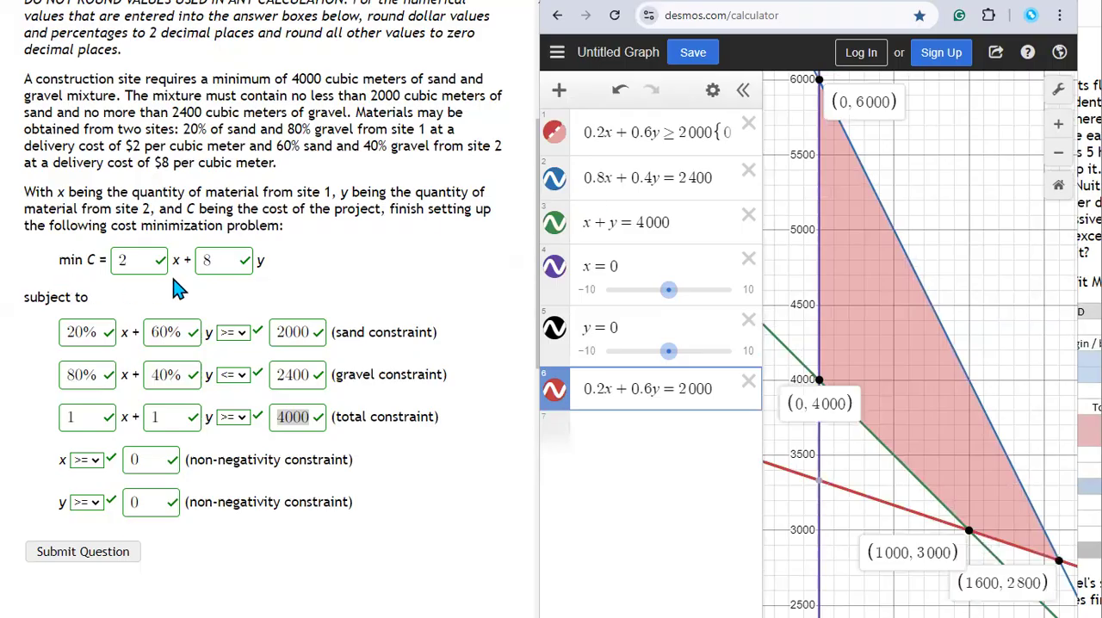
# Step: Open question 4 and shrink the Desmos window further to uncover the question's full drawing grid
pyautogui.scroll(3, 206, 288)
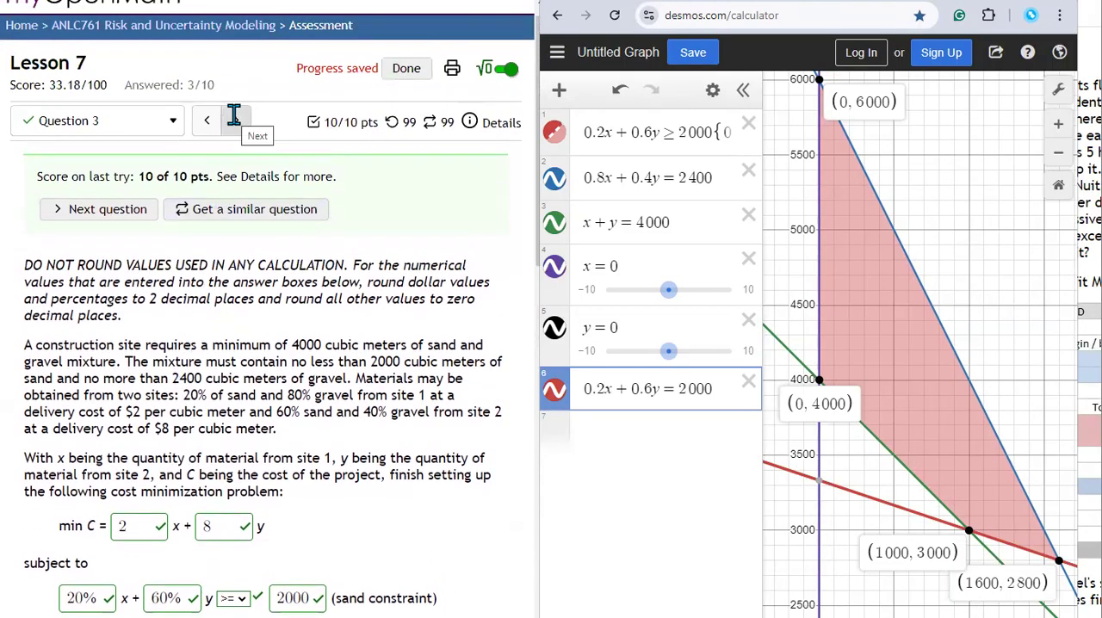
pyautogui.click(233, 118)
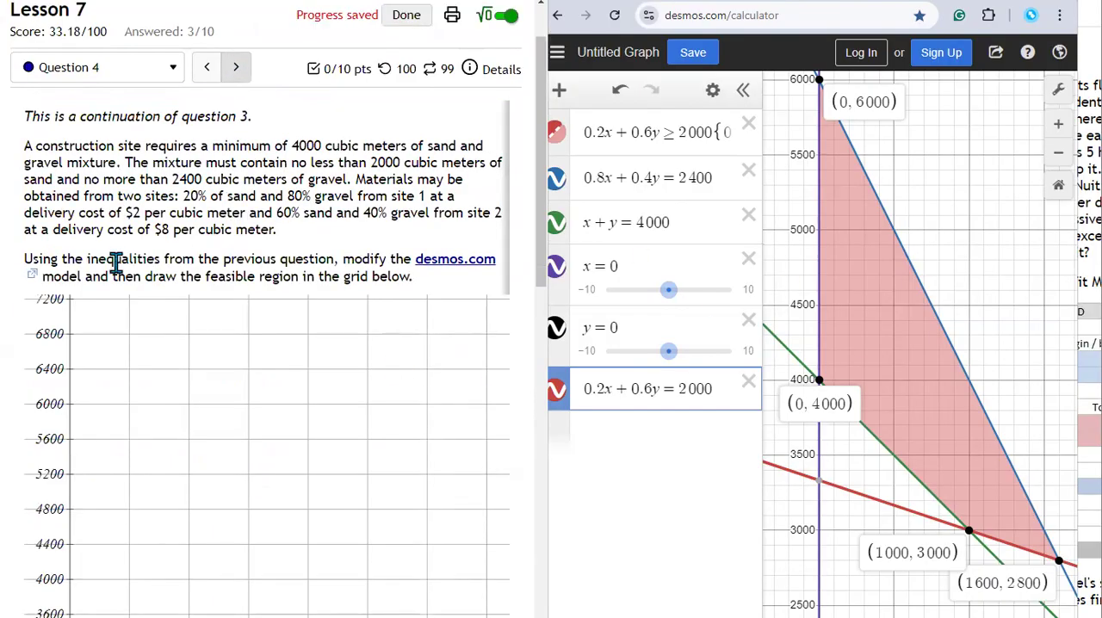
pyautogui.scroll(-3, 115, 263)
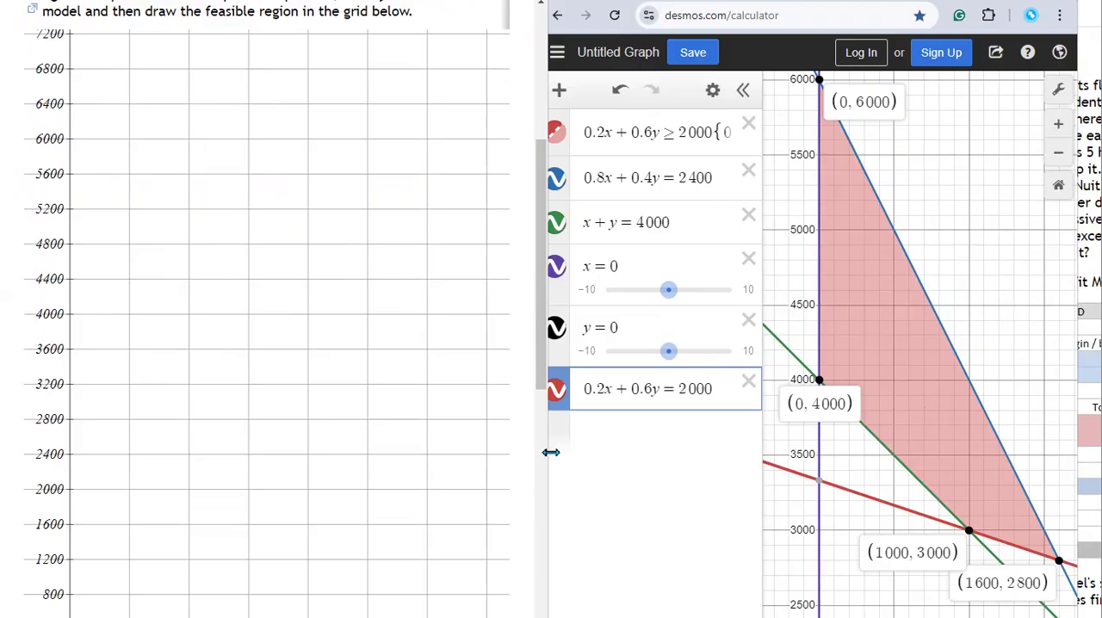
pyautogui.moveTo(550, 452); pyautogui.dragTo(721, 452)
pyautogui.scroll(2, 563, 386)
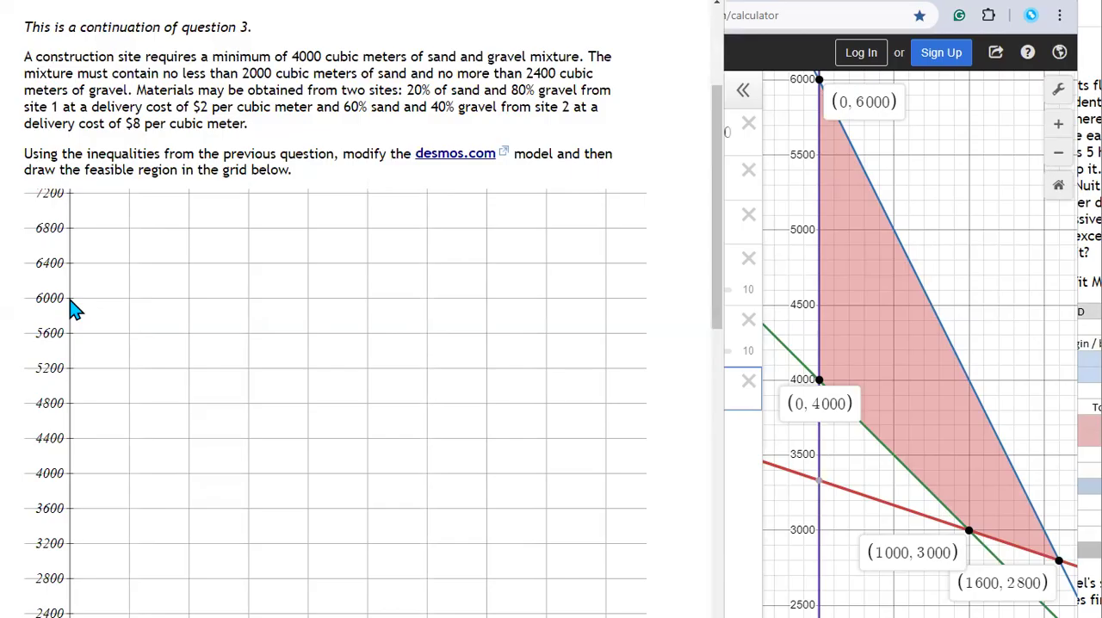
# Step: Draw the feasible region polygon on the grid with vertices (0, 6000), (1600, 2800), (1000, 3000) and (0, 4000)
pyautogui.moveTo(71, 298)
pyautogui.mouseDown()
pyautogui.moveTo(203, 335)
pyautogui.moveTo(249, 362)
pyautogui.mouseUp()
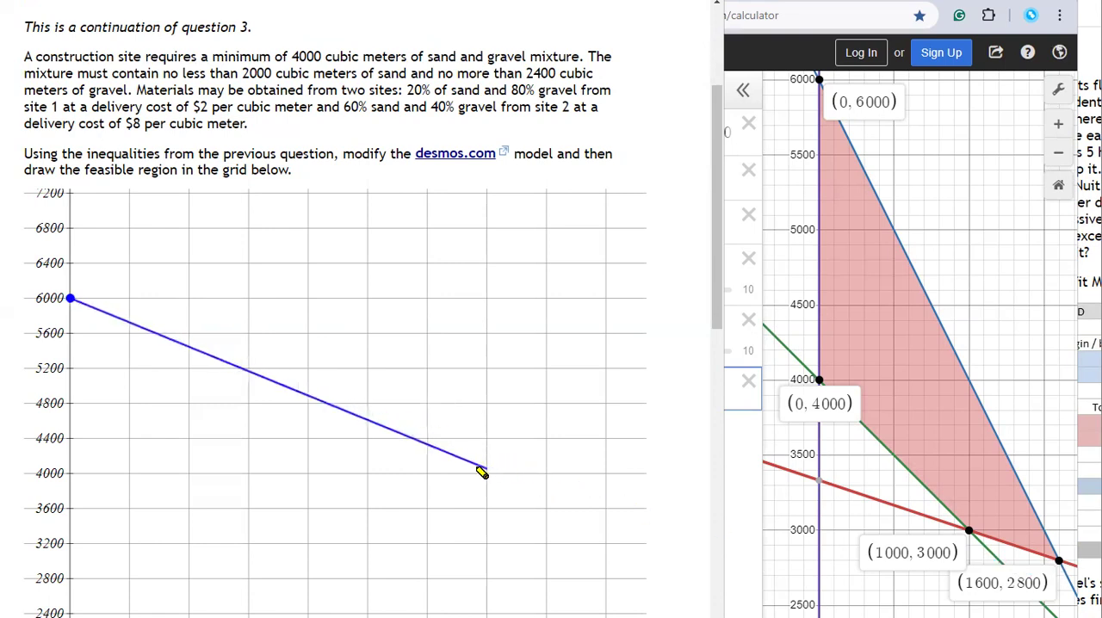
pyautogui.scroll(-4, 480, 470)
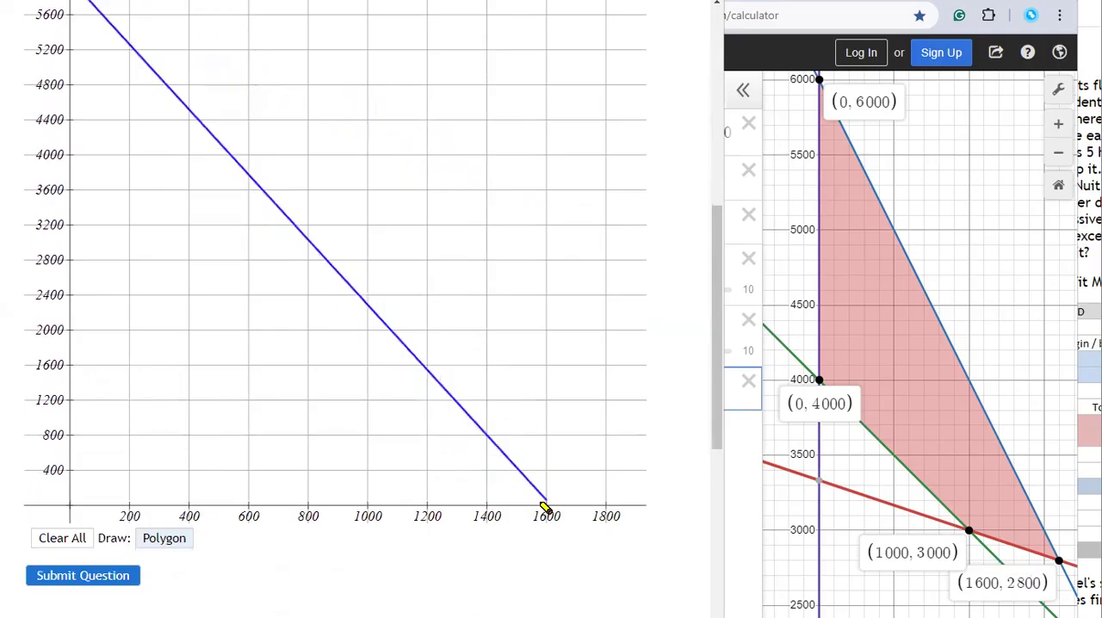
pyautogui.click(546, 259)
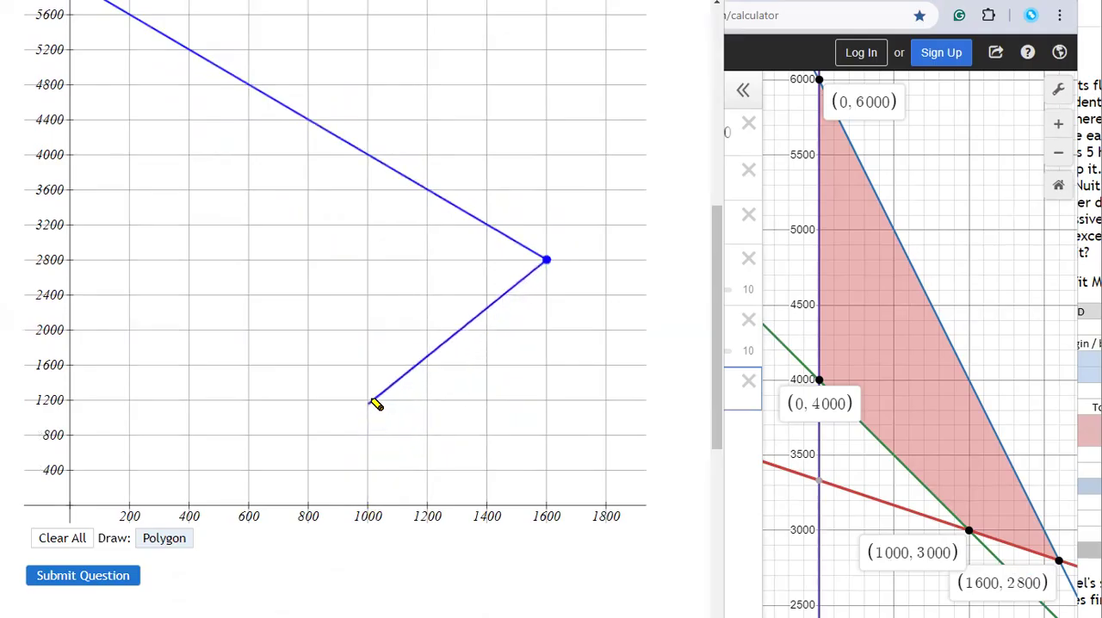
pyautogui.click(368, 244)
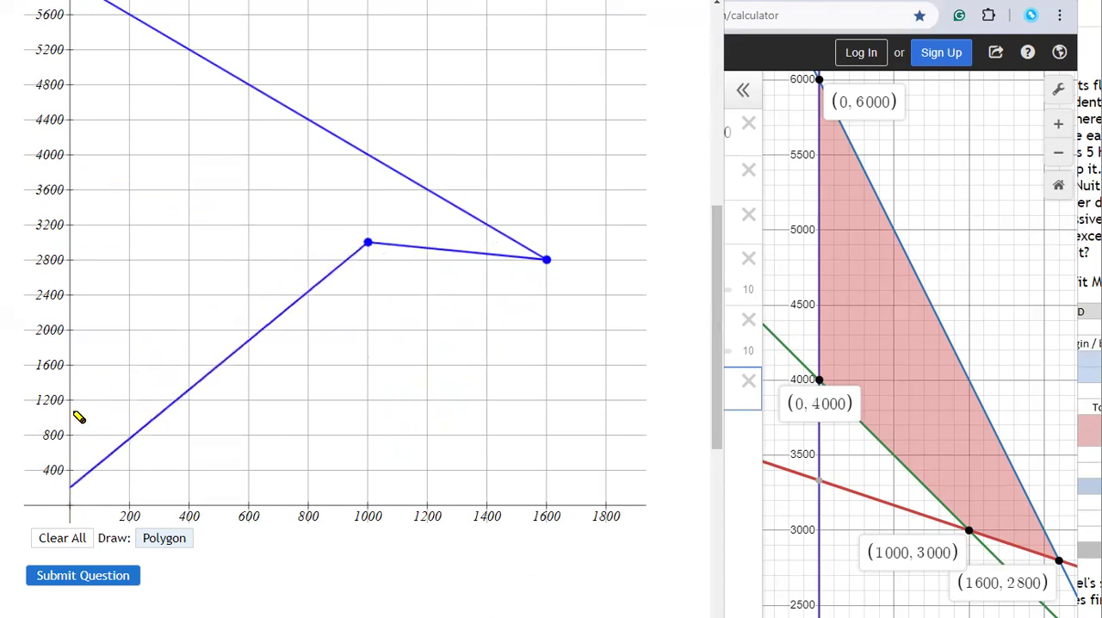
pyautogui.click(70, 155)
pyautogui.scroll(2, 74, 162)
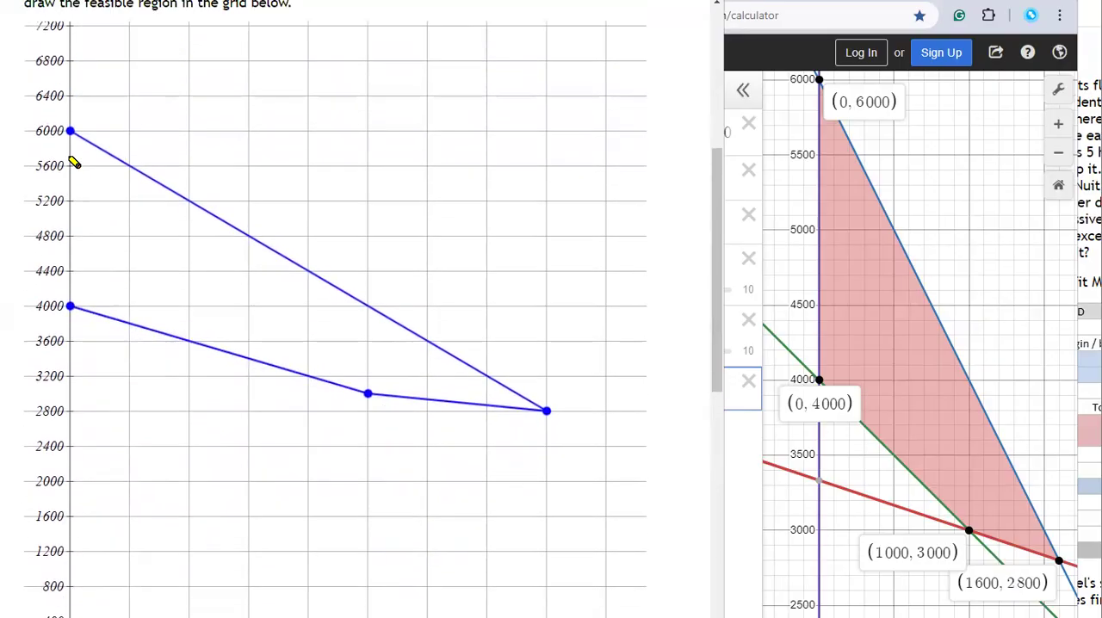
pyautogui.click(73, 147)
pyautogui.click(71, 140)
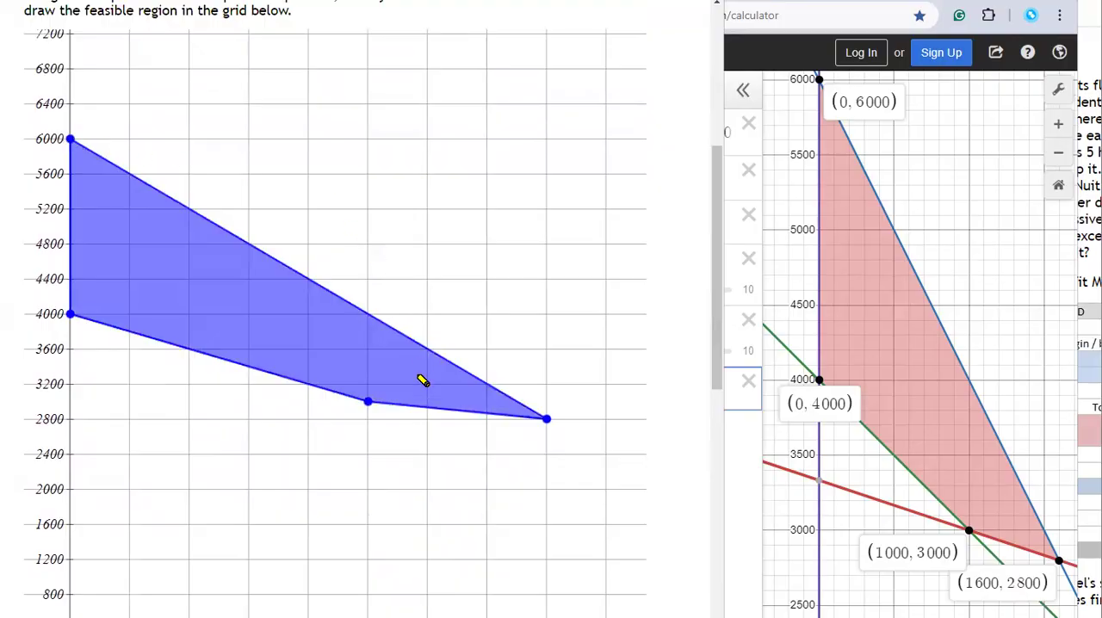
# Step: Submit the feasible region for question 4 and open question 5
pyautogui.scroll(-3, 425, 385)
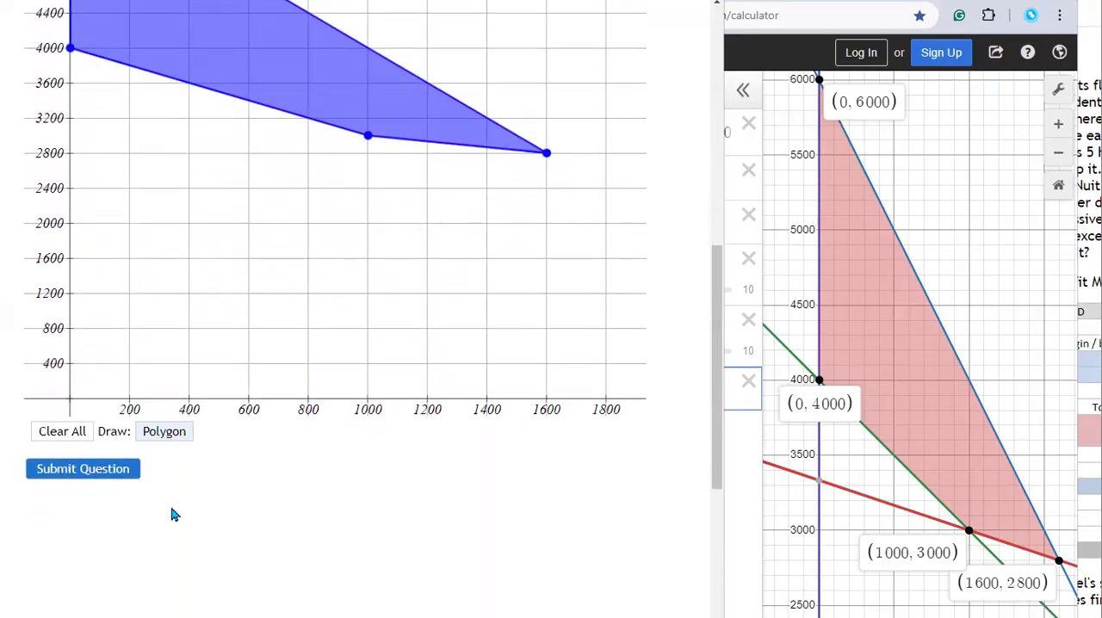
pyautogui.click(68, 470)
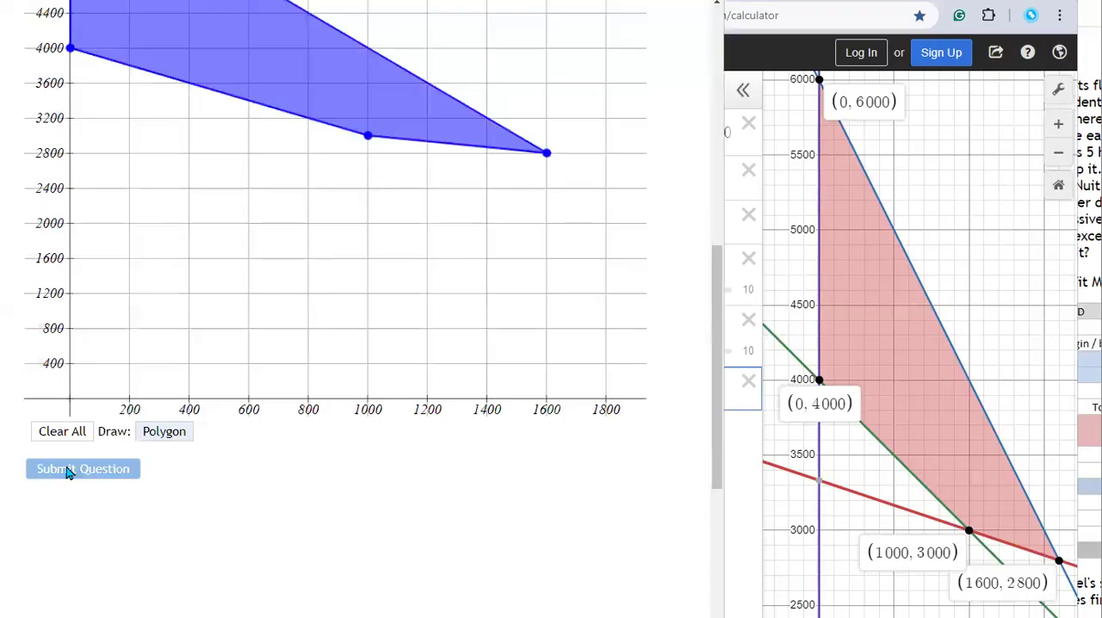
pyautogui.scroll(3, 283, 389)
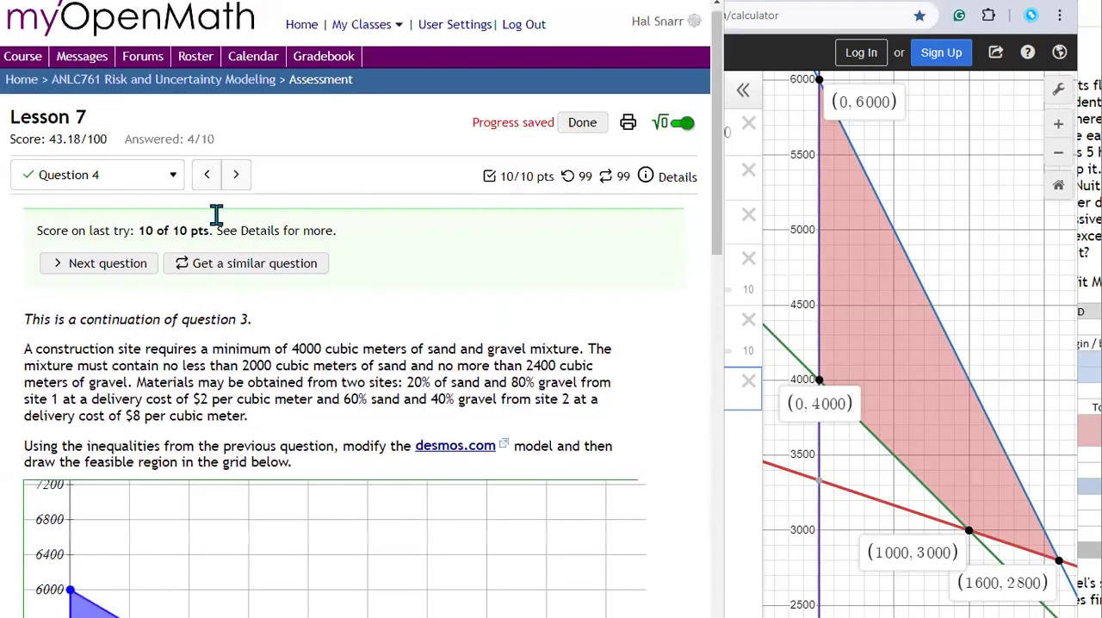
pyautogui.click(235, 170)
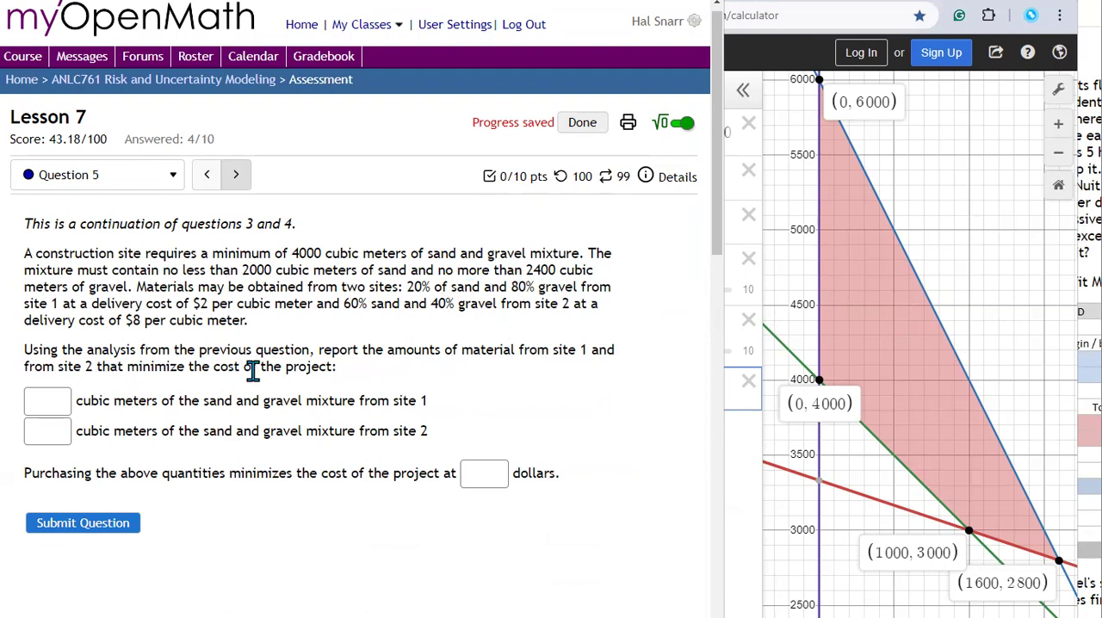
# Step: Go back to question 3 and look up the objective function of the cost minimization problem
pyautogui.click(206, 176)
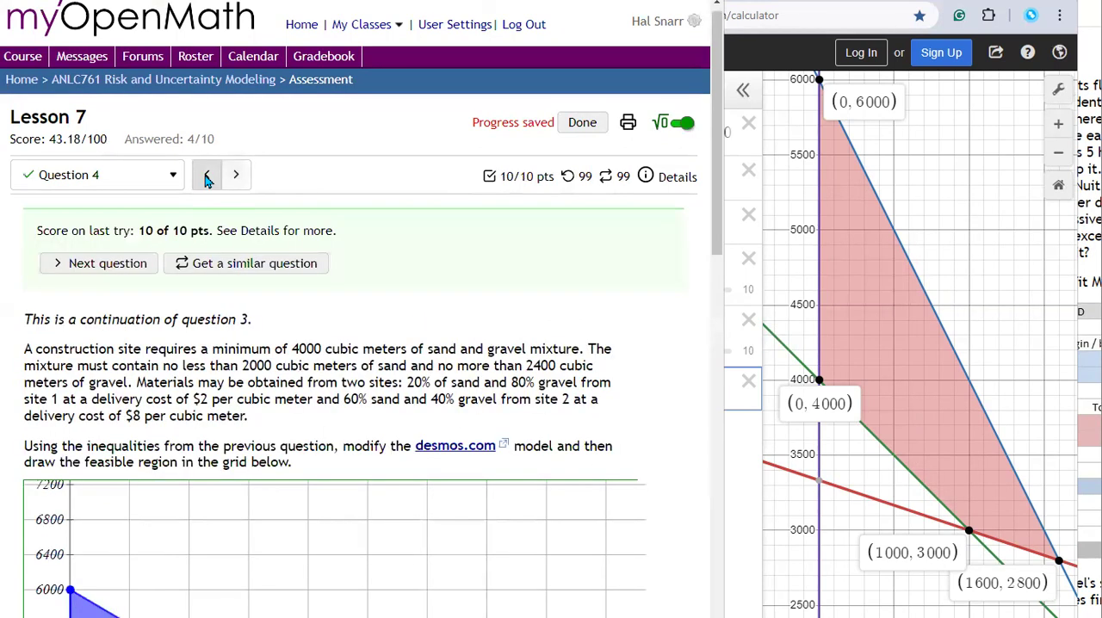
pyautogui.click(206, 175)
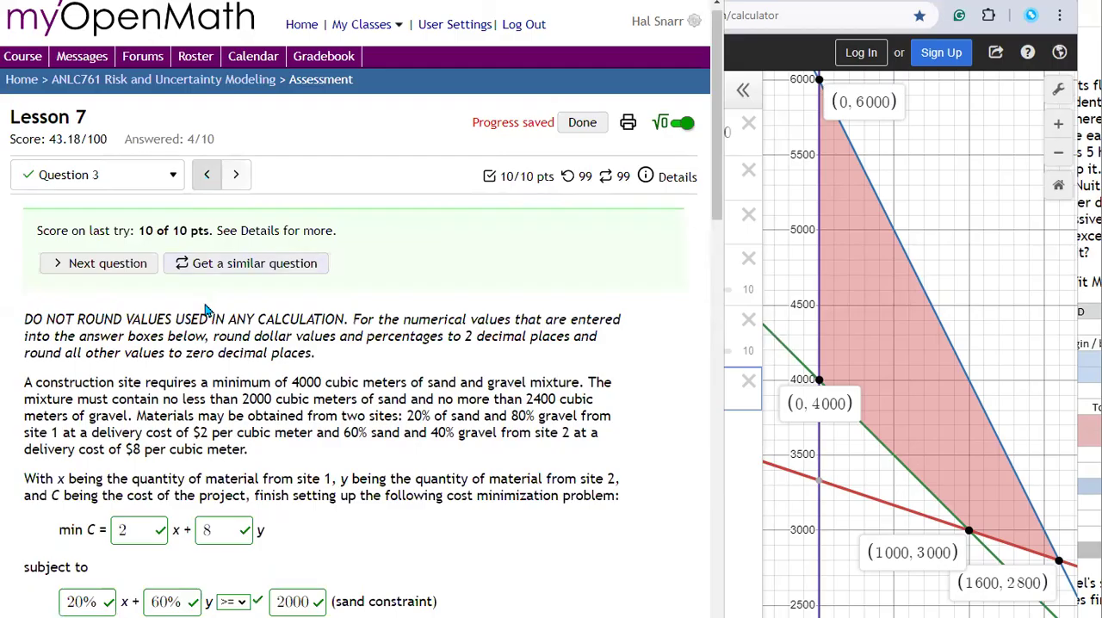
pyautogui.scroll(-1, 129, 422)
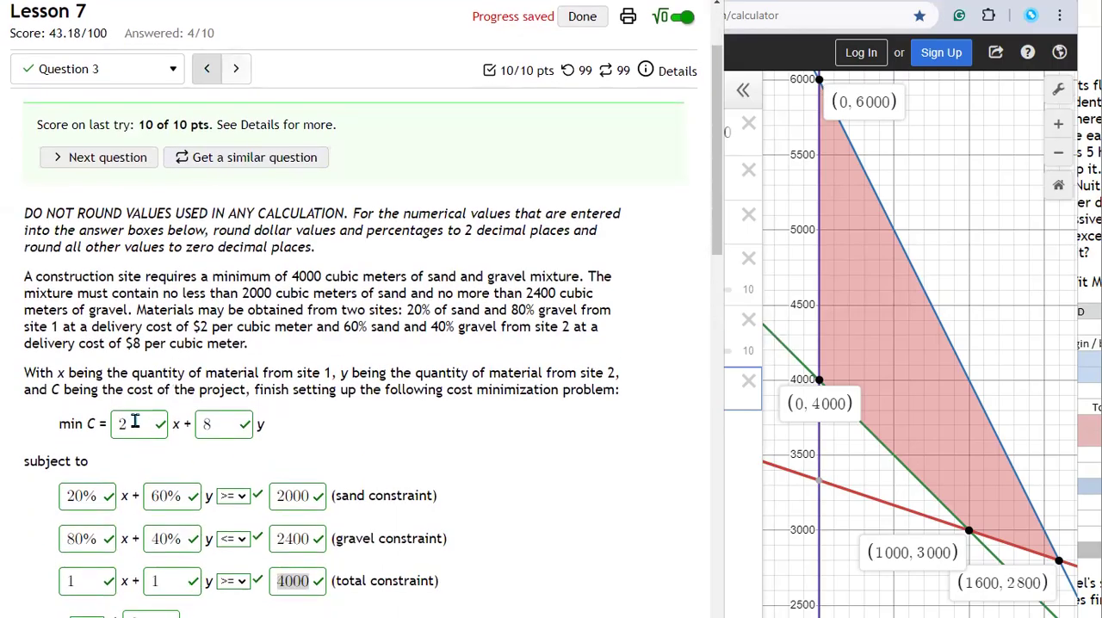
# Step: Add the objective function line 2x + 8y = 1000 to the Desmos graph as a new expression
pyautogui.click(742, 556)
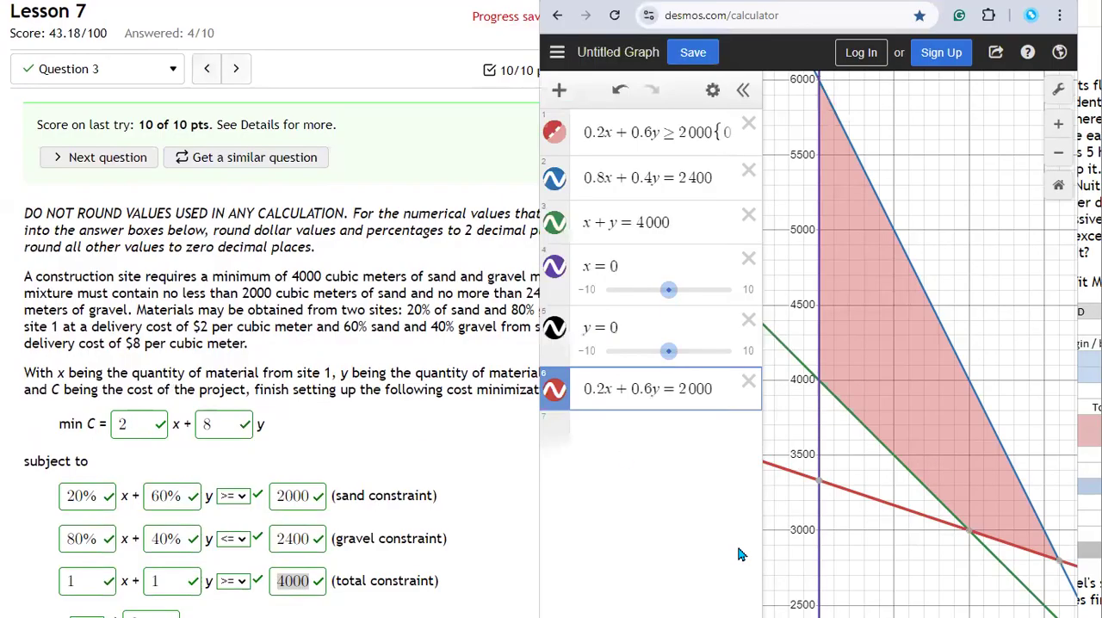
pyautogui.click(665, 426)
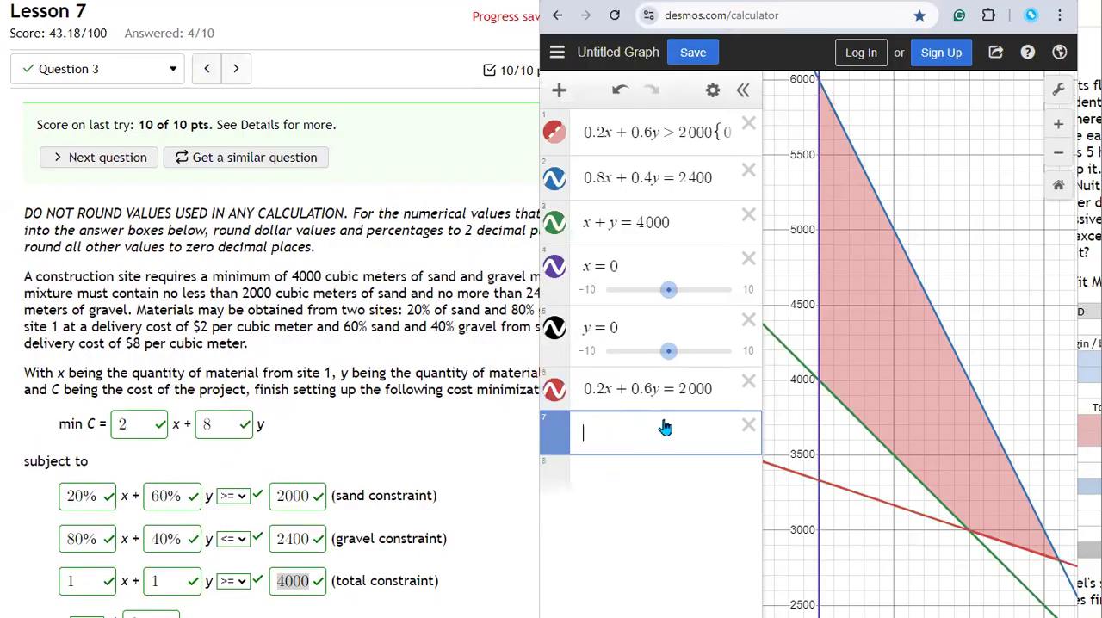
pyautogui.write('2x + 8y = 0')
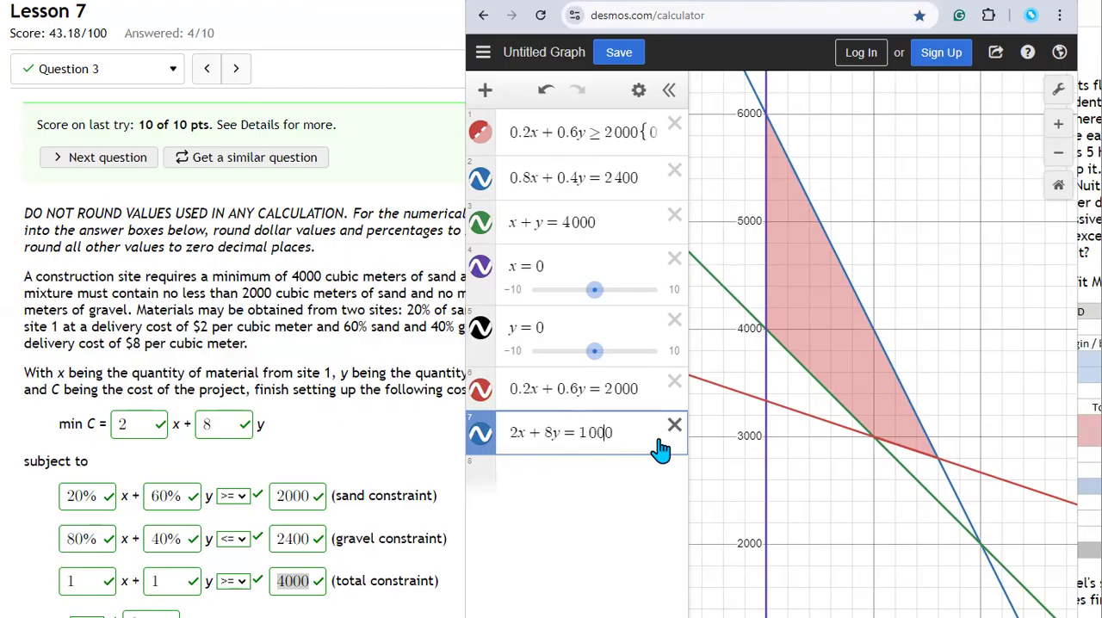
# Step: Try higher cost levels for the objective function line, up to 2x + 8y = 13000
pyautogui.press('BackSpace')
pyautogui.write('5')
pyautogui.press('BackSpace')
pyautogui.write('10')
pyautogui.press('BackSpace')
pyautogui.write('1')
pyautogui.press('BackSpace')
pyautogui.write('3')
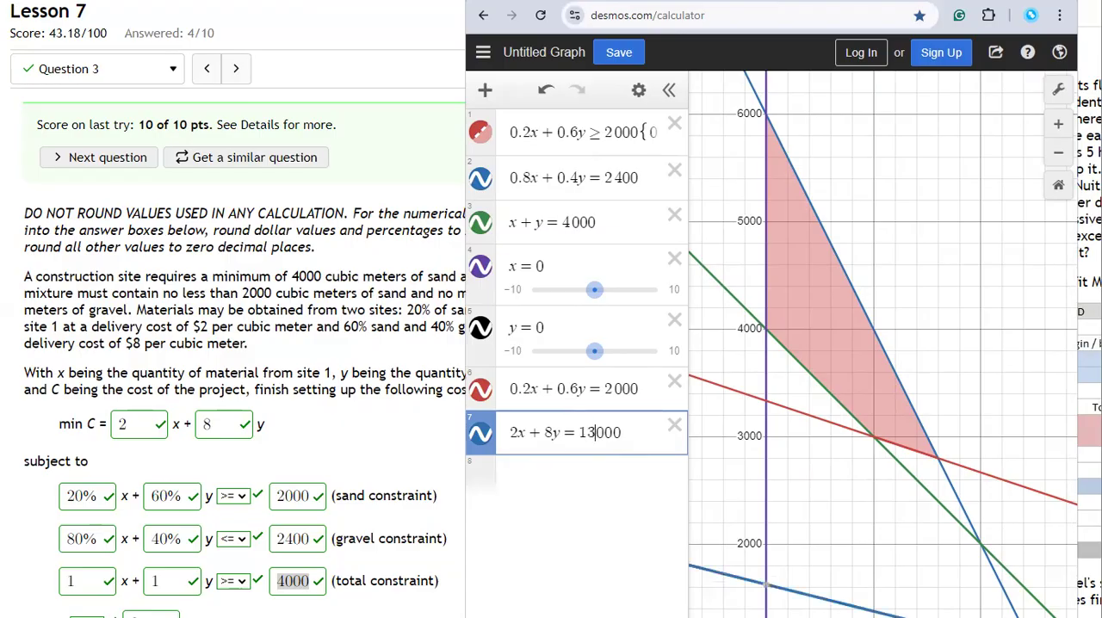
# Step: Raise the objective line's cost level to 24000, 25000 and finally 26000 to meet the feasible region's lowest-cost corner
pyautogui.press('BackSpace')
pyautogui.press('BackSpace')
pyautogui.write('24')
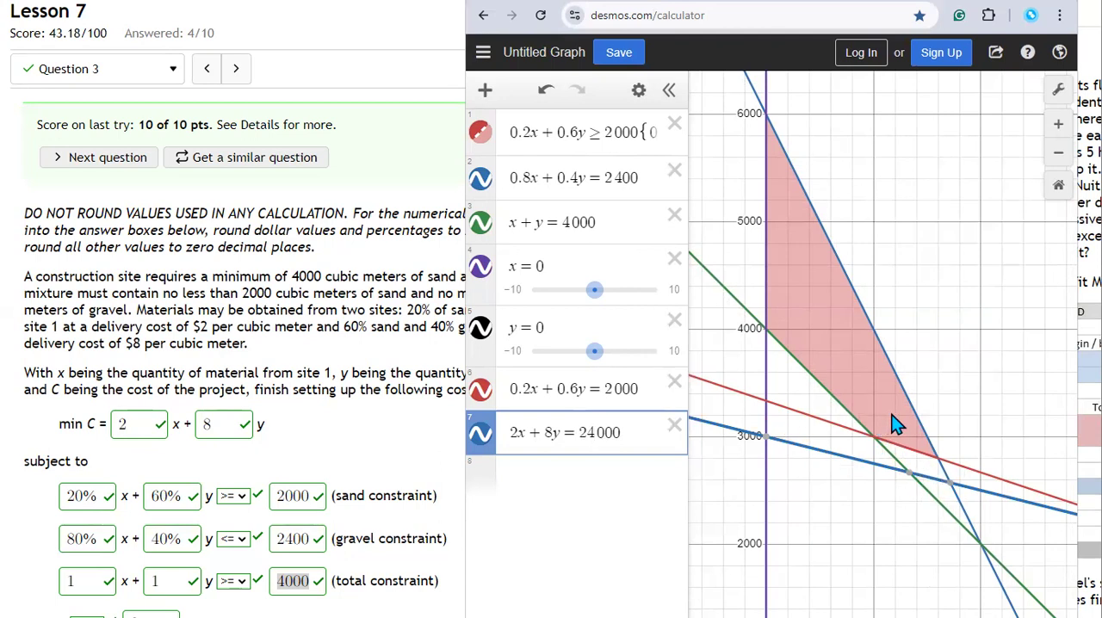
pyautogui.press('BackSpace')
pyautogui.write('5')
pyautogui.press('BackSpace')
pyautogui.write('6')
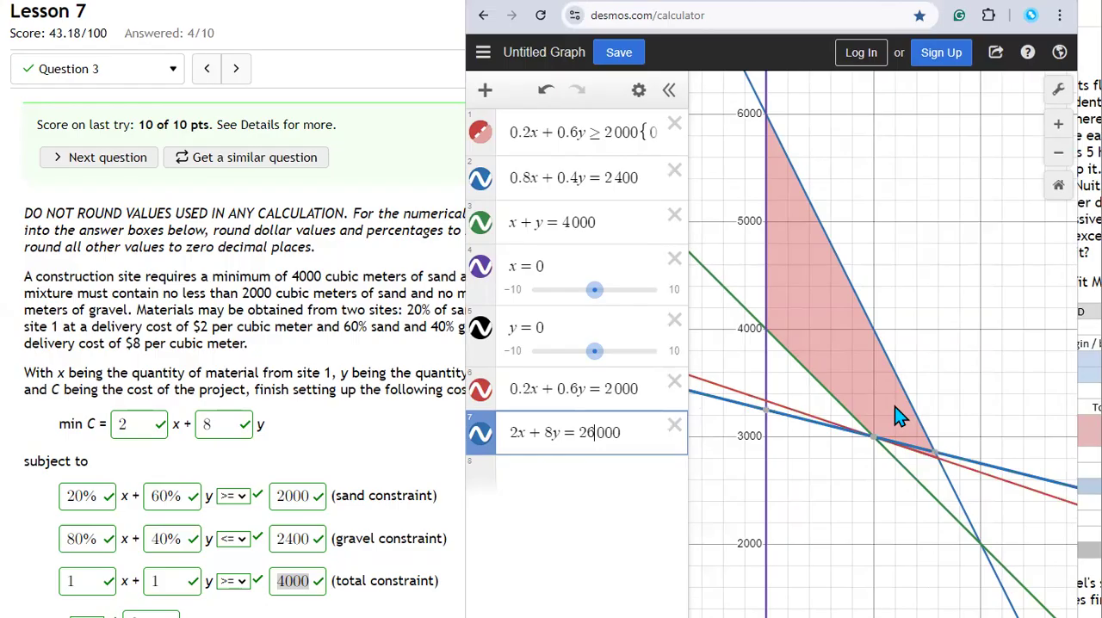
# Step: Add a new expression 2x + 8y to the graph and display the coordinates of the feasible region's lowest corner
pyautogui.scroll(2, 899, 483)
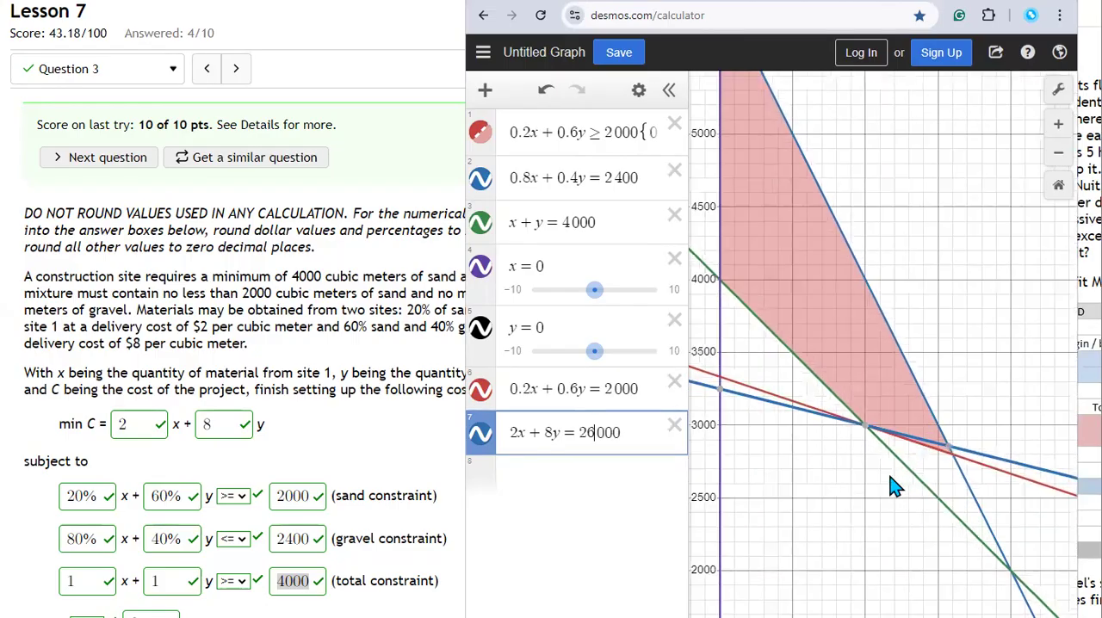
pyautogui.scroll(4, 895, 486)
pyautogui.click(841, 373)
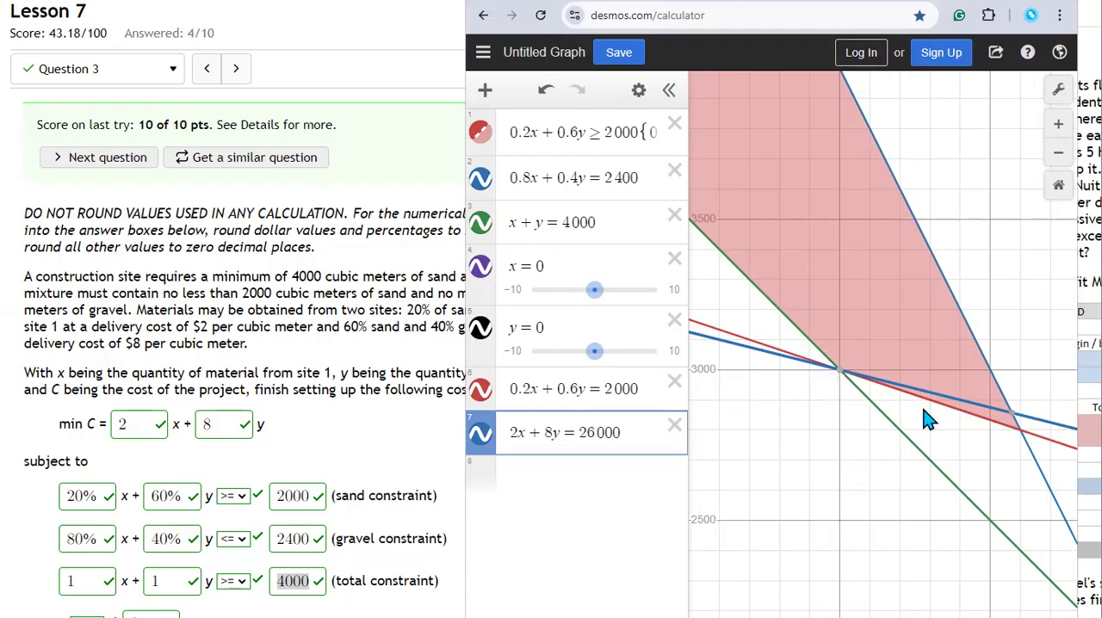
pyautogui.press('Return')
pyautogui.write('2x+8y')
pyautogui.click(1019, 431)
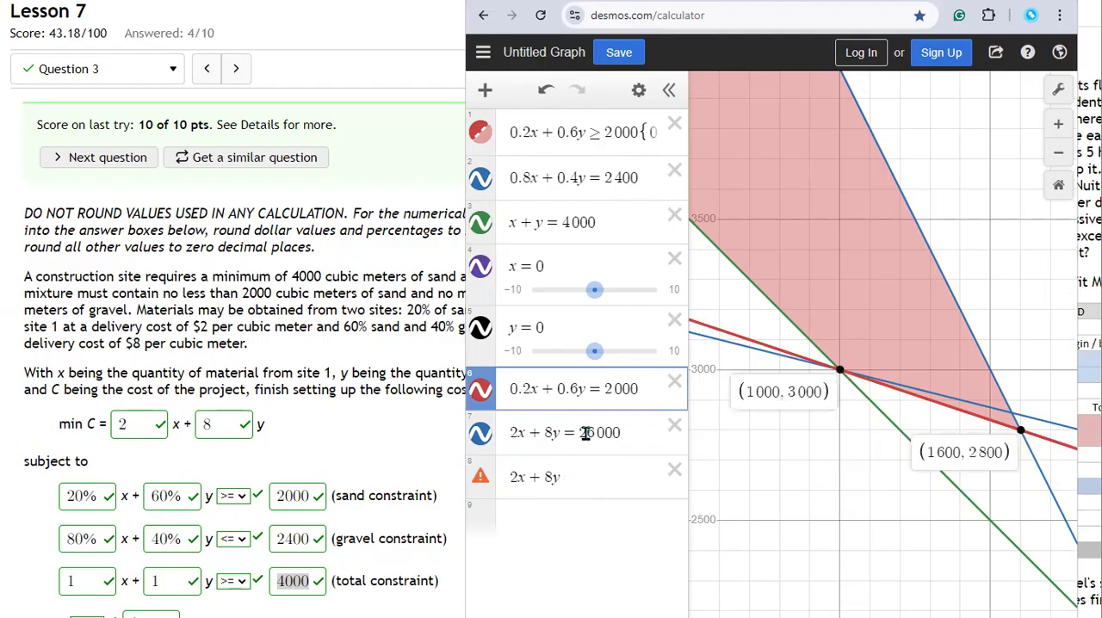
pyautogui.click(1021, 434)
pyautogui.click(1022, 434)
# Step: Substitute 1600 for x and 2800 for y in the 2x + 8y expression to compute the cost at that corner
pyautogui.click(517, 476)
pyautogui.write('*1600')
pyautogui.press('Delete')
pyautogui.press('Right')
pyautogui.press('Right')
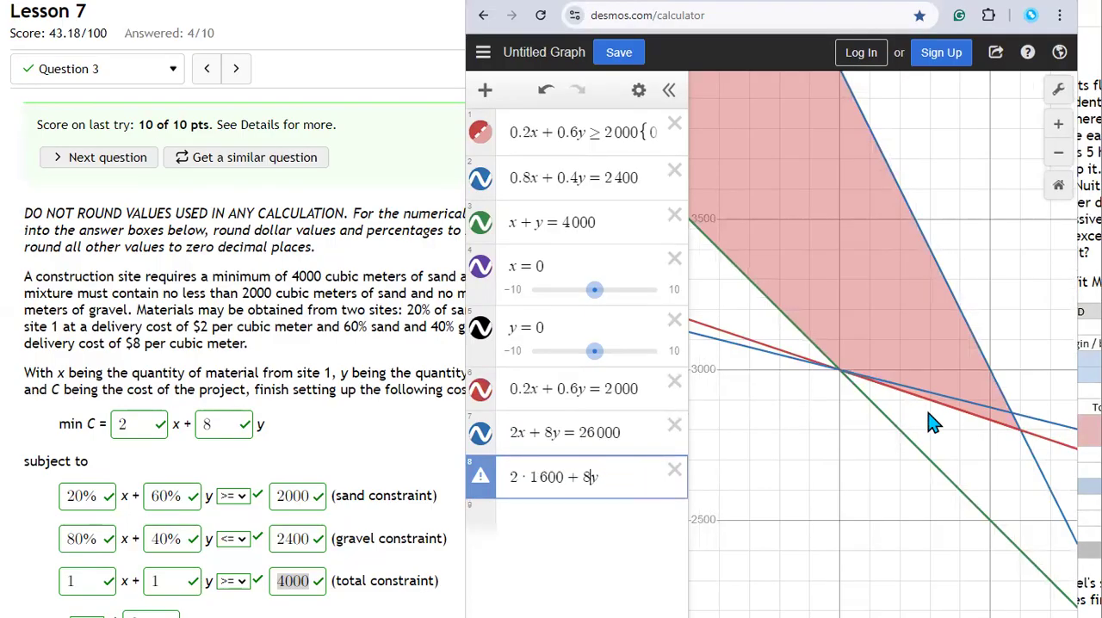
pyautogui.click(1022, 434)
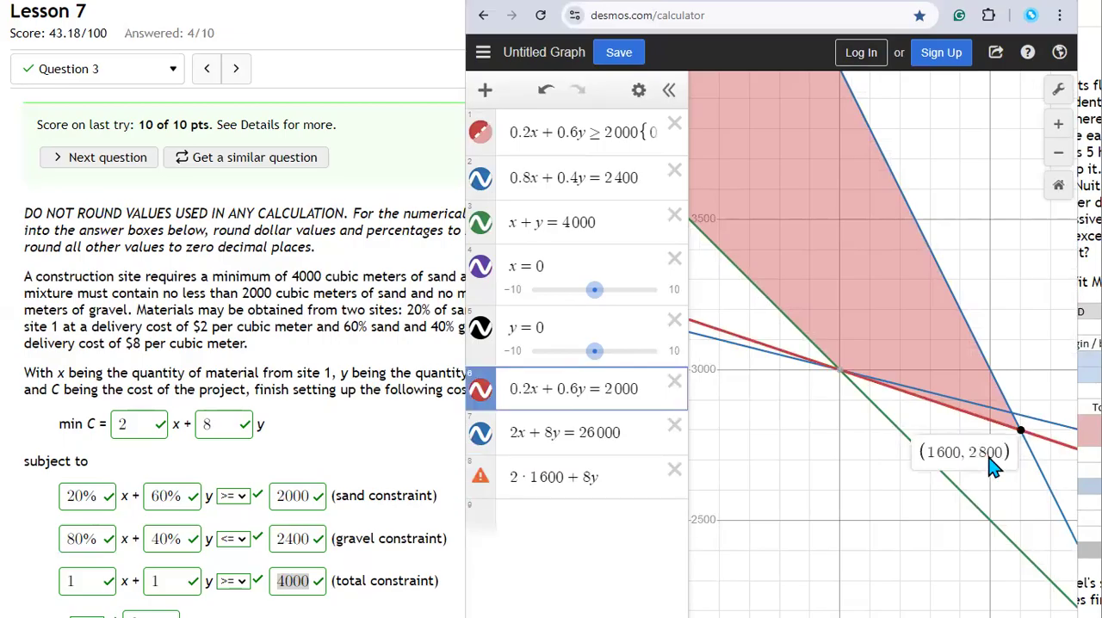
pyautogui.click(589, 476)
pyautogui.write('*')
pyautogui.write('2800')
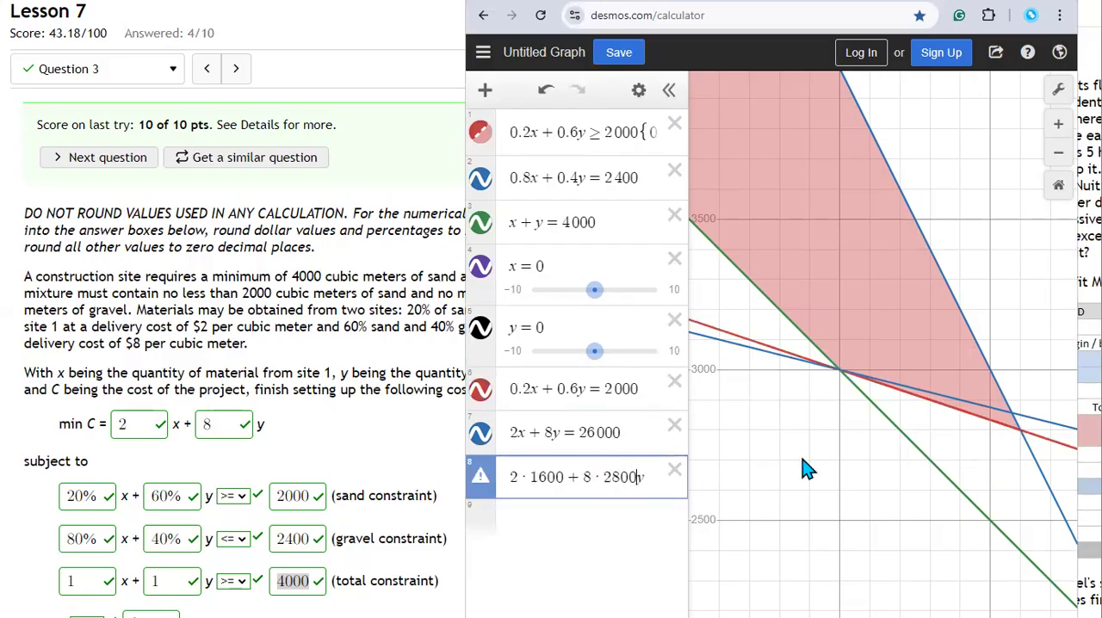
pyautogui.press('Delete')
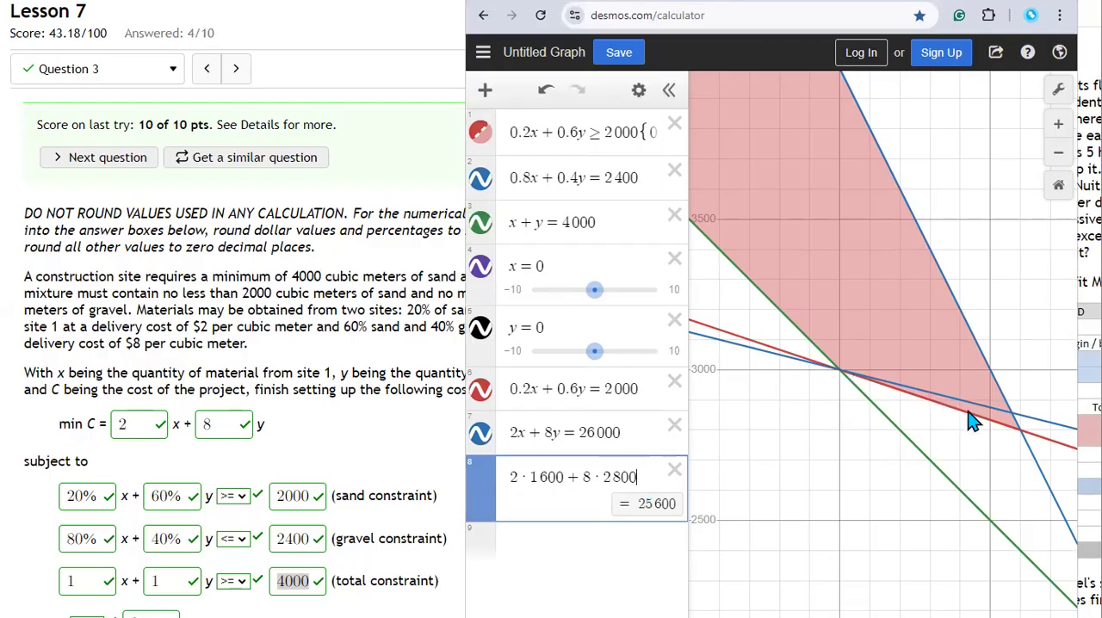
# Step: Set the objective function line's cost level to 25600 so it passes through the corner (1600, 2800)
pyautogui.click(1018, 431)
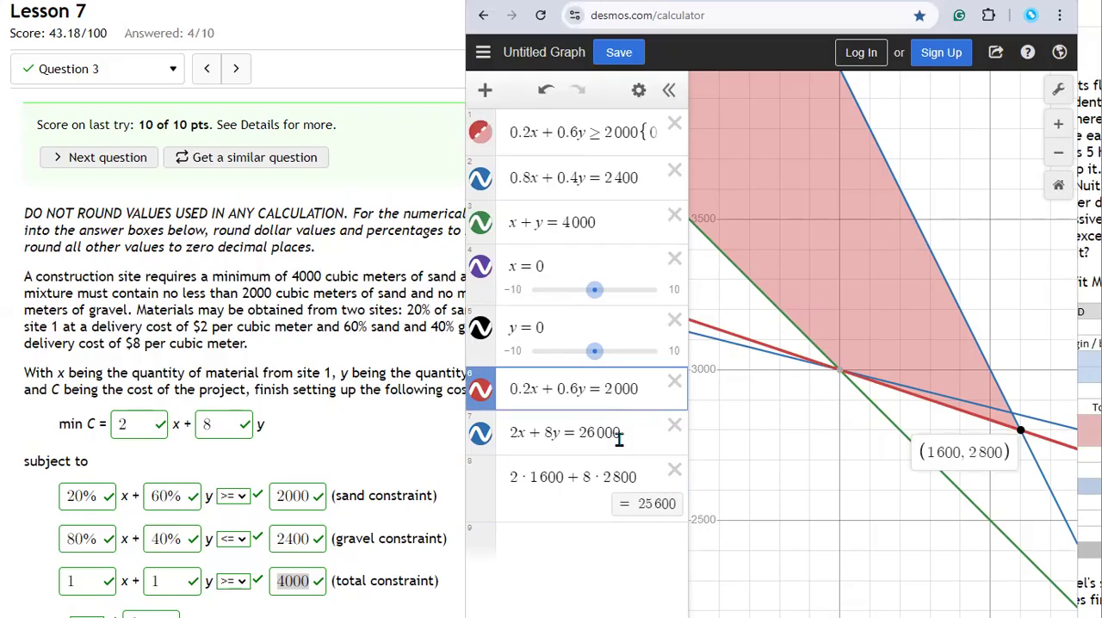
pyautogui.click(581, 435)
pyautogui.write('5')
pyautogui.press('Delete')
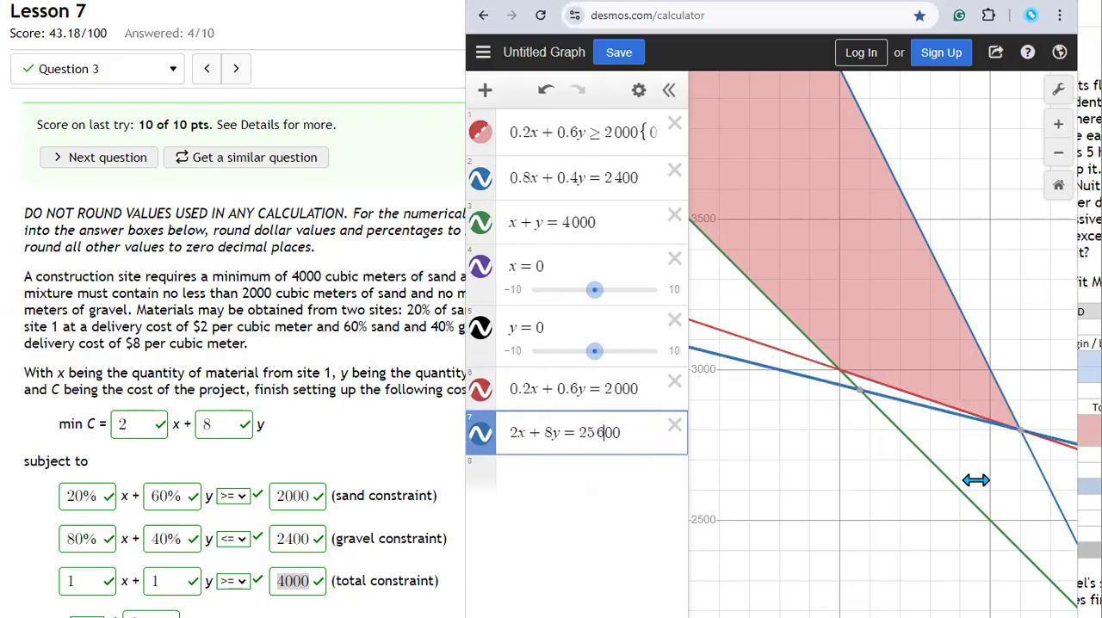
# Step: Go to question 5 and enter 1600 as the cubic meters of mixture from site 1
pyautogui.click(239, 74)
pyautogui.click(238, 74)
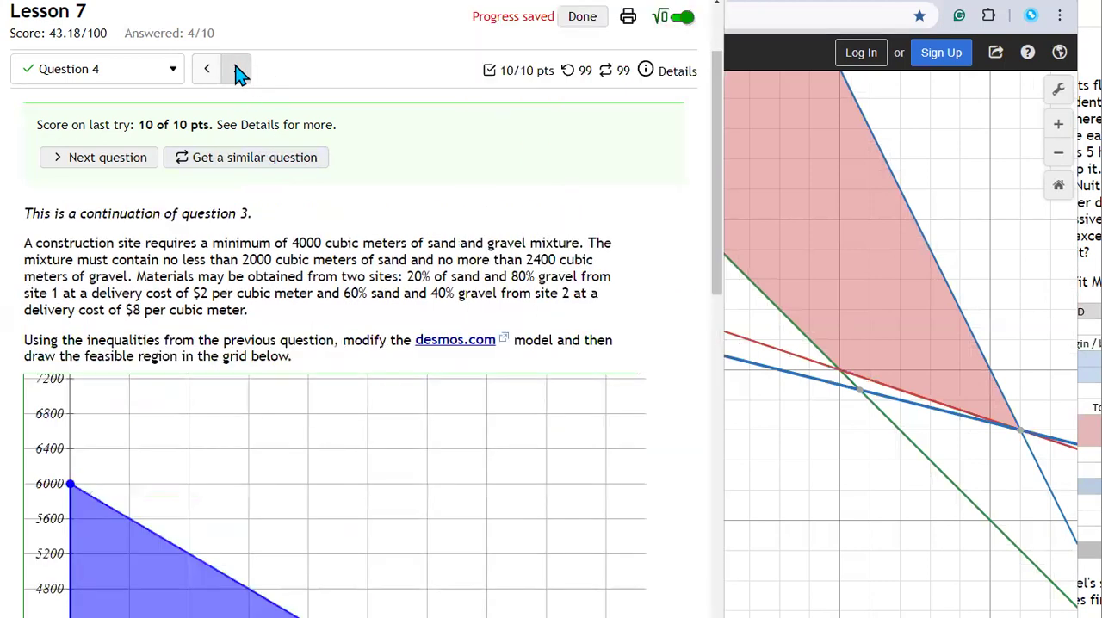
pyautogui.click(238, 74)
pyautogui.click(1019, 430)
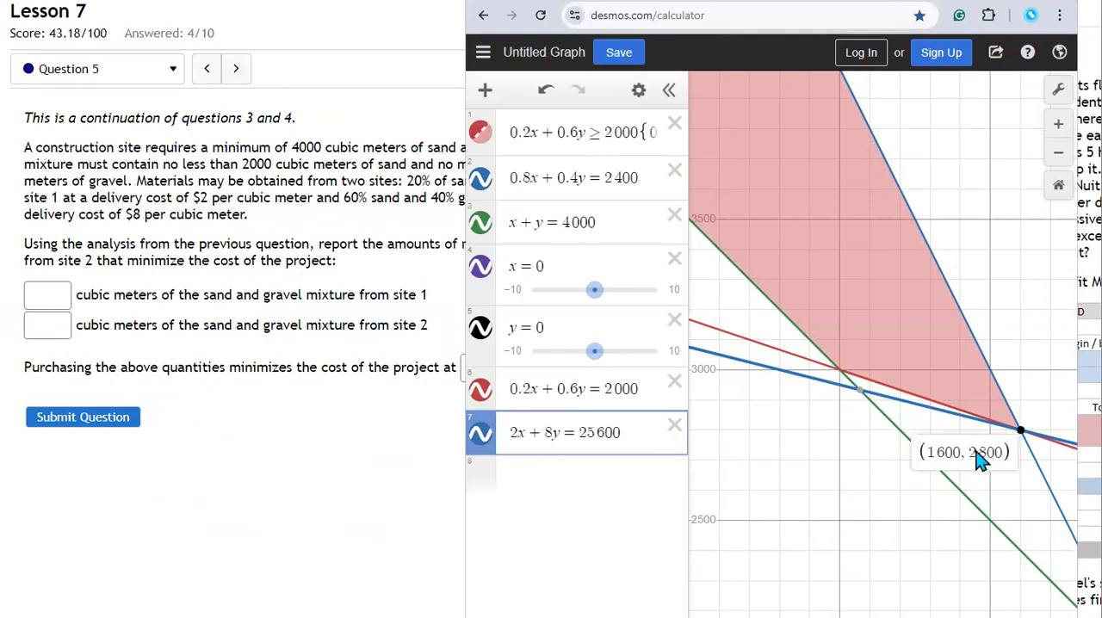
pyautogui.moveTo(930, 453); pyautogui.dragTo(961, 456)
pyautogui.hotkey('ctrl', 'c')
pyautogui.click(43, 295)
pyautogui.hotkey('ctrl', 'v')
pyautogui.click(174, 262)
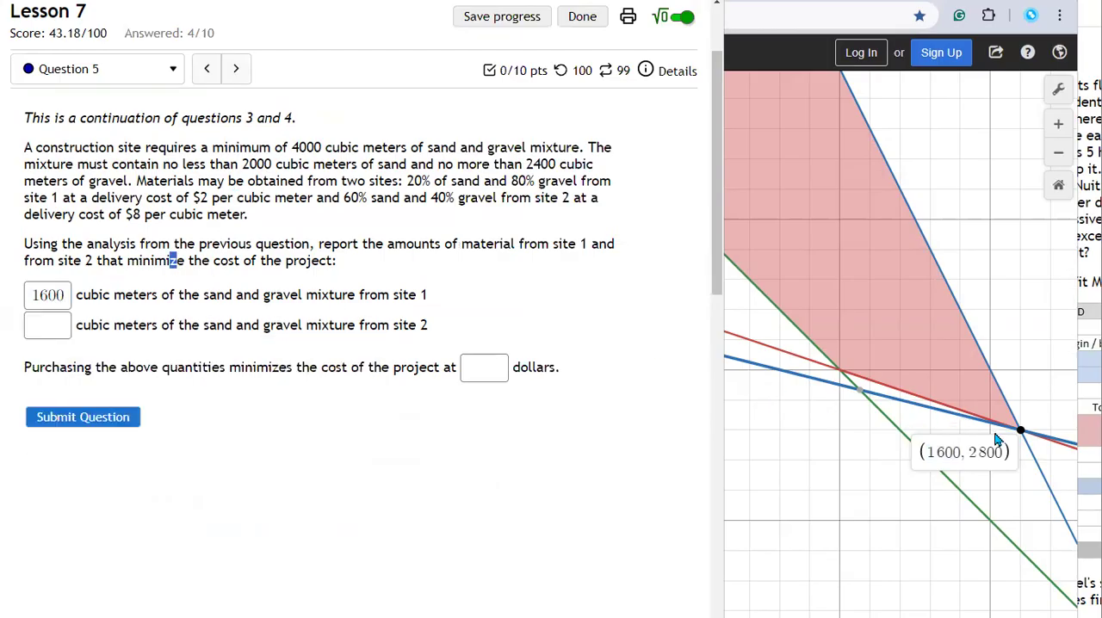
# Step: Enter the corner's y-coordinate, 2800, as the cubic meters of mixture from site 2
pyautogui.click(1021, 432)
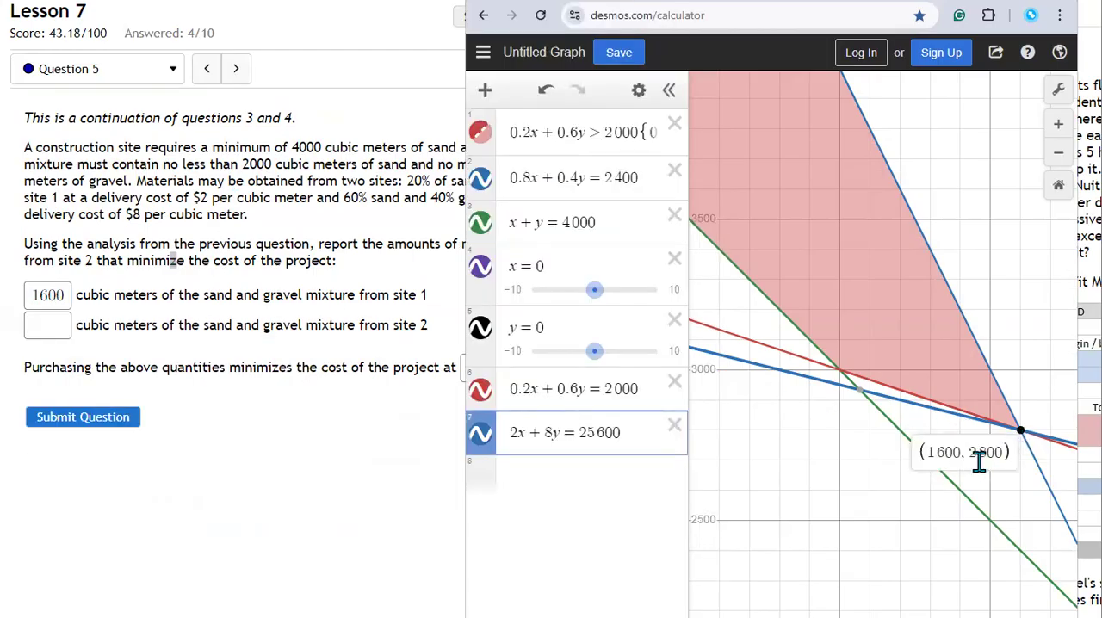
pyautogui.moveTo(970, 452); pyautogui.dragTo(998, 456)
pyautogui.click(49, 324)
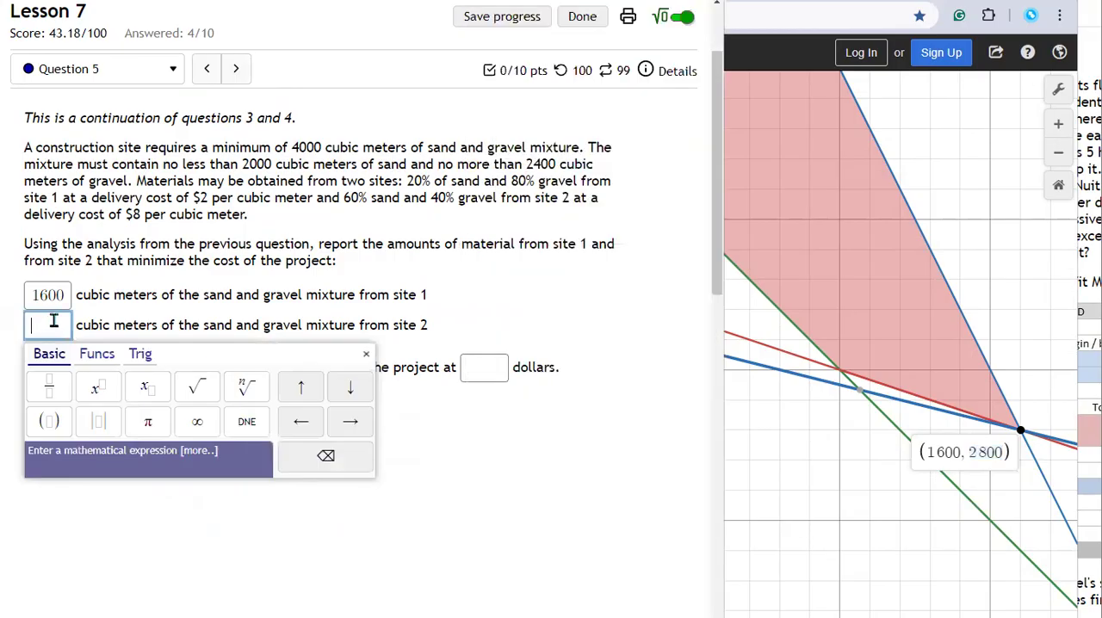
pyautogui.write('2800')
pyautogui.click(445, 333)
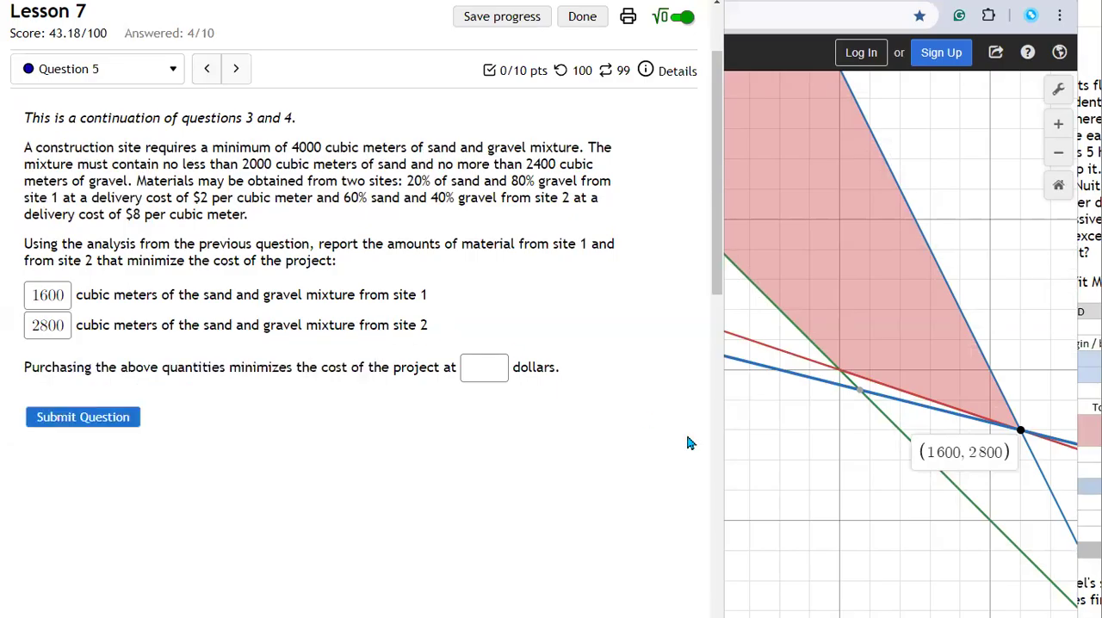
# Step: Copy the cost level 25600 from the objective line into the minimum cost answer and submit question 5
pyautogui.click(769, 458)
pyautogui.doubleClick(611, 433)
pyautogui.hotkey('ctrl', 'c')
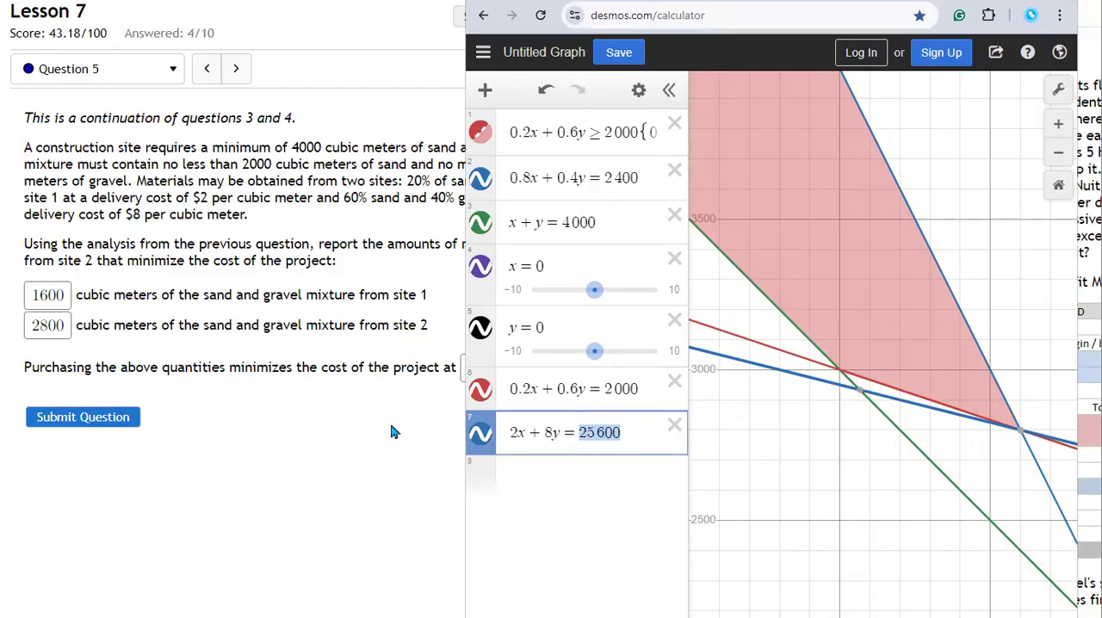
pyautogui.click(463, 368)
pyautogui.hotkey('ctrl', 'v')
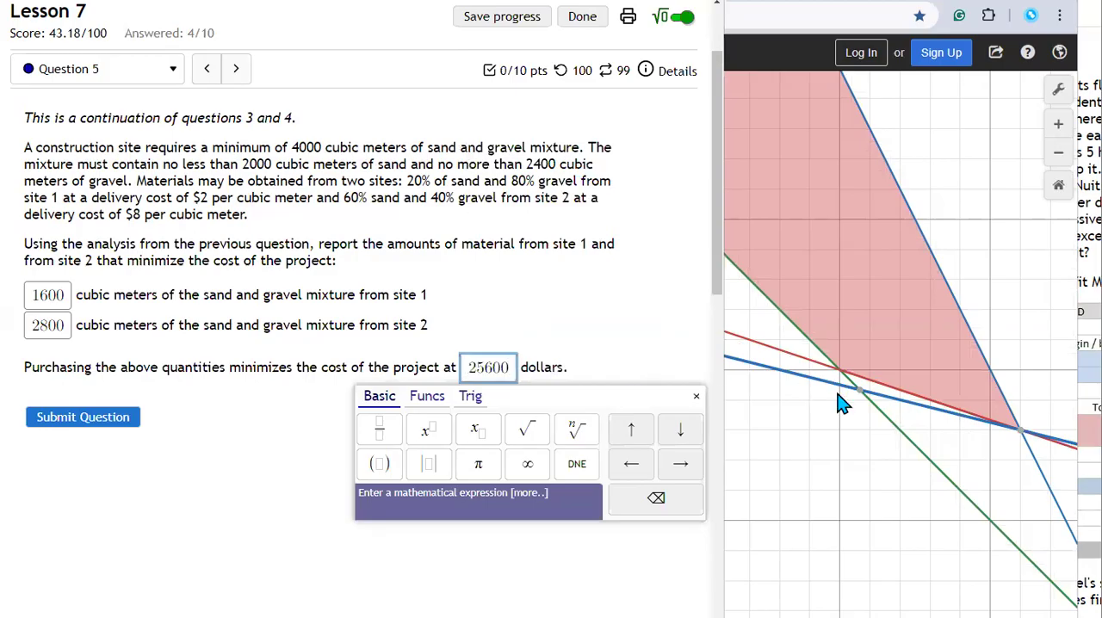
pyautogui.press('Return')
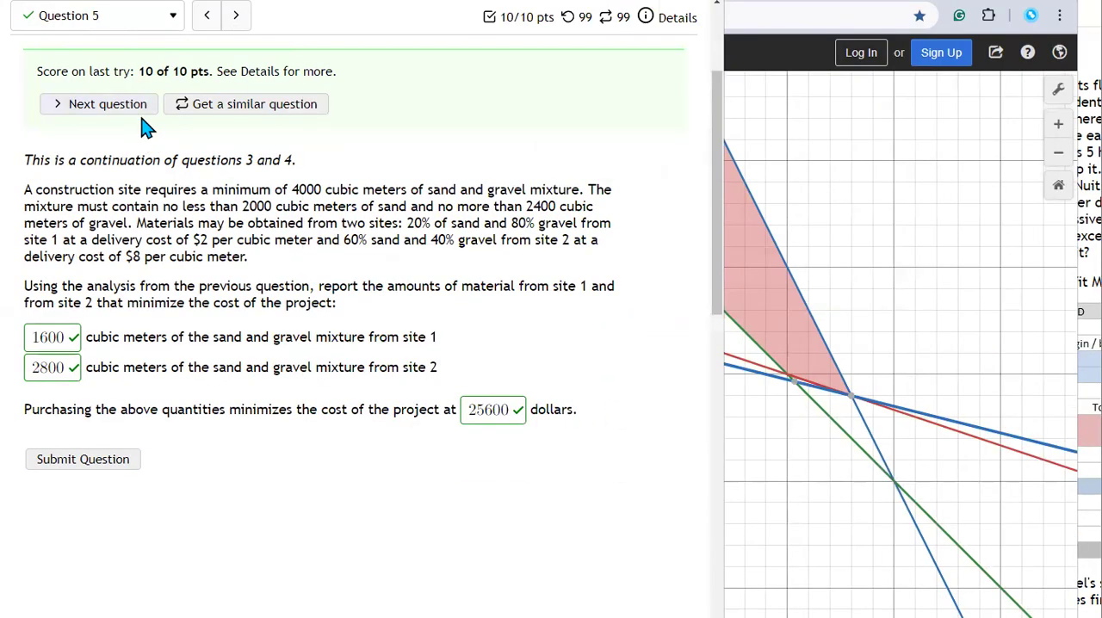
# Step: Go on to question 6 and view the spreadsheet template for the construction blending model
pyautogui.scroll(1, 181, 120)
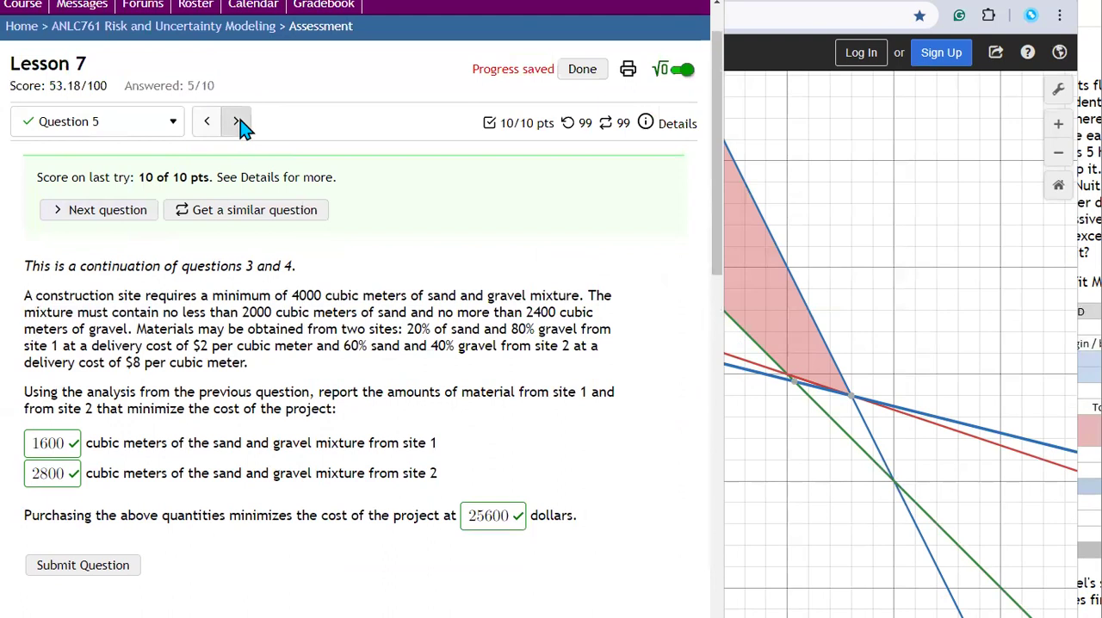
pyautogui.click(243, 128)
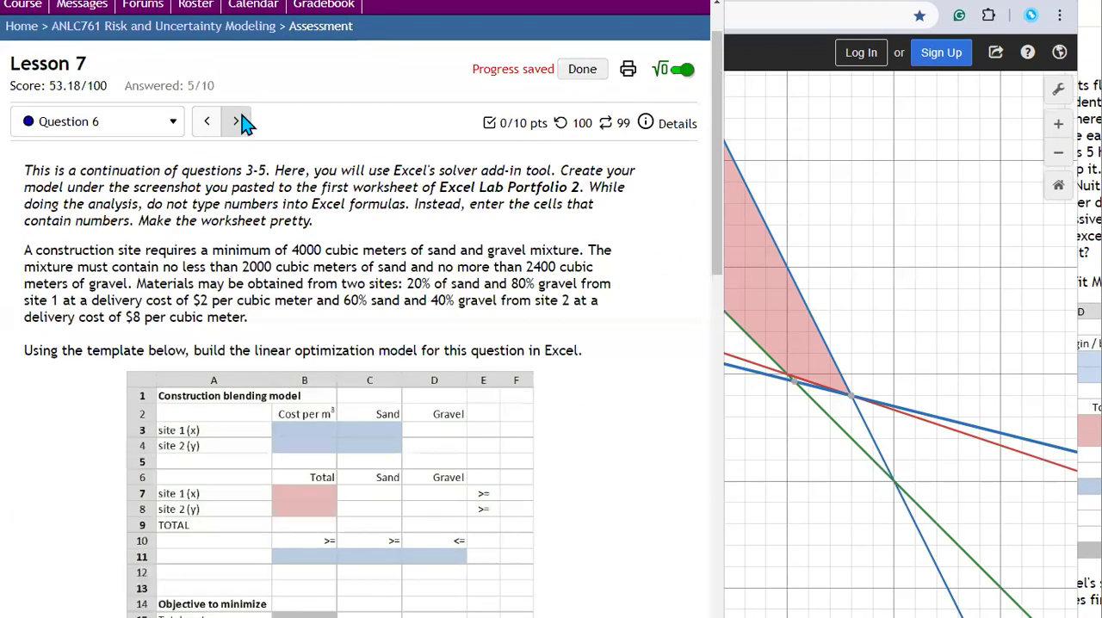
pyautogui.scroll(-1, 241, 119)
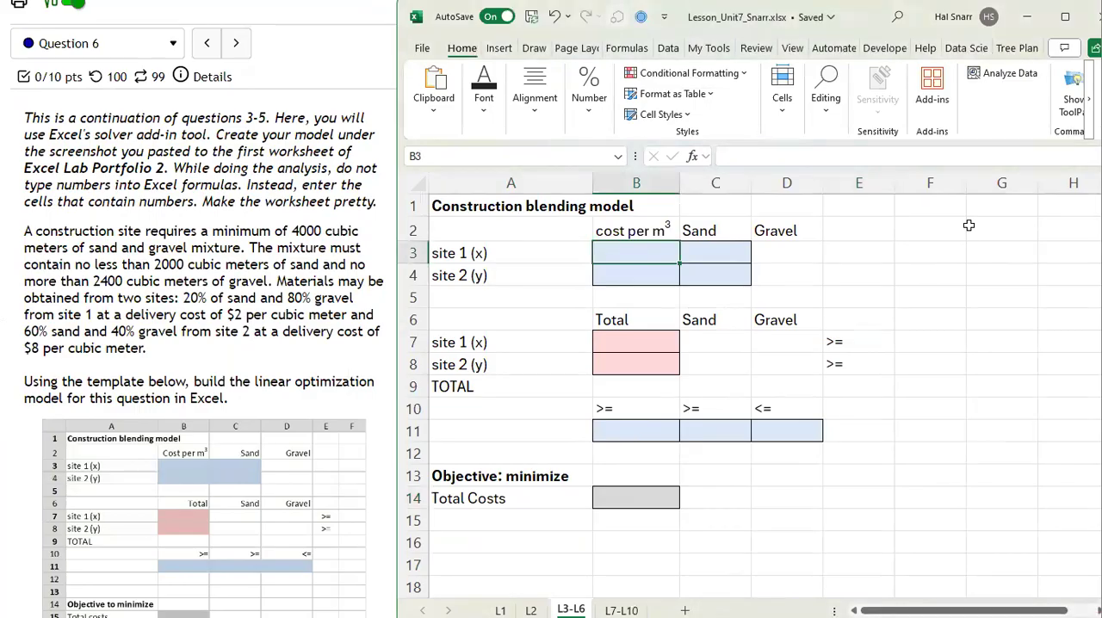
# Step: On the L3-L6 sheet in Excel, enter costs per m³ of 2 for site 1 and 8 for site 2 in B3:B4
pyautogui.write('2')
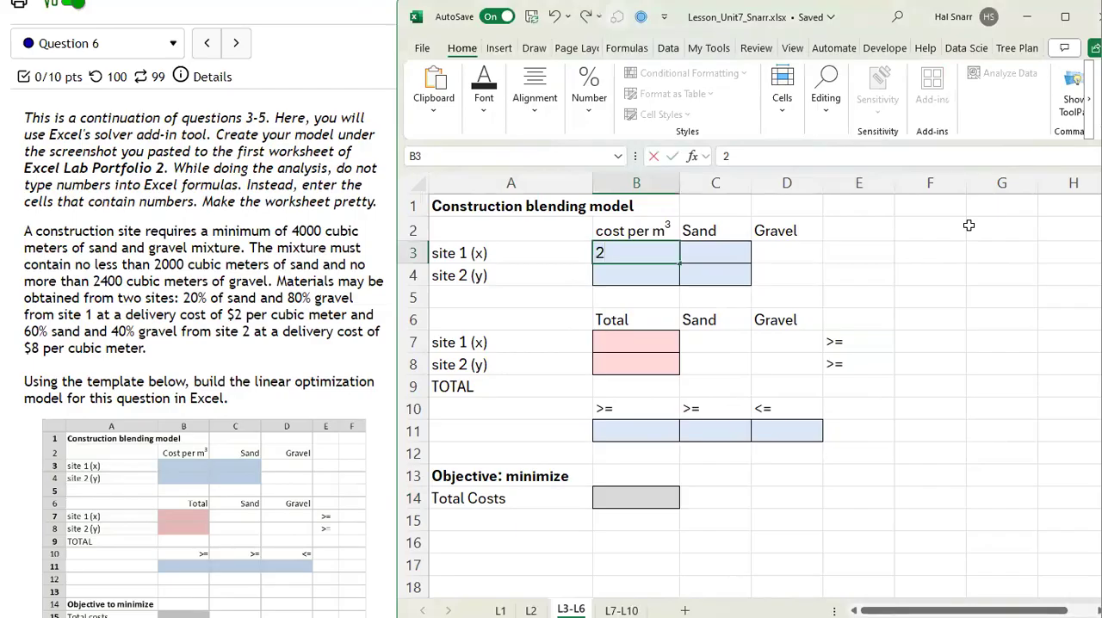
pyautogui.press('Return')
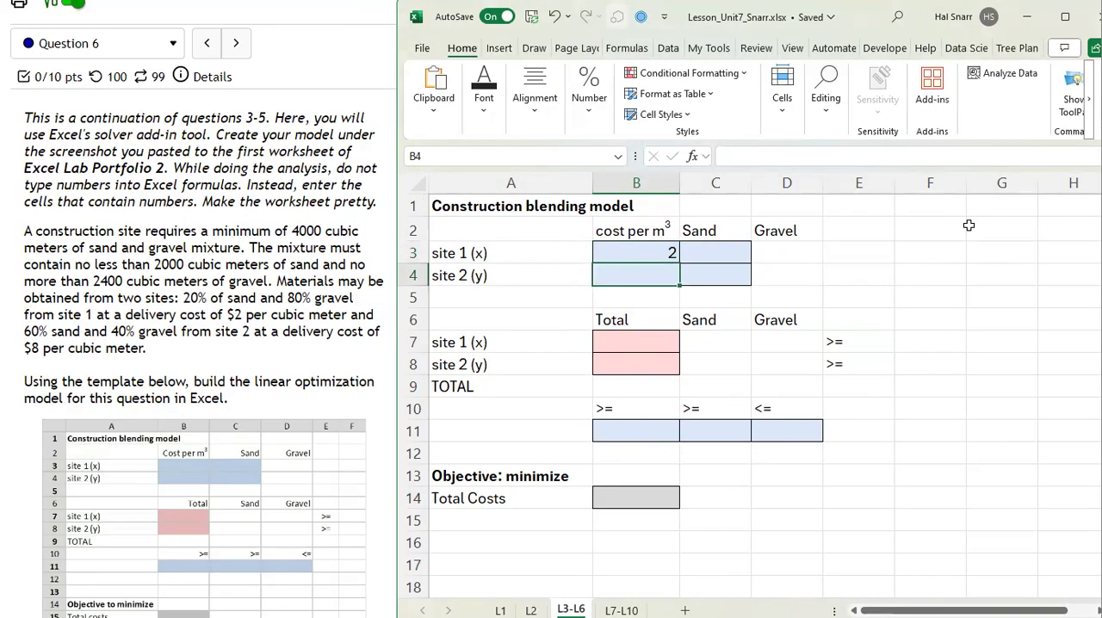
pyautogui.write('8')
pyautogui.press('Return')
# Step: Enter the sand shares of 20% for site 1 and 60% for site 2 in C3:C4
pyautogui.press('Up')
pyautogui.press('Up')
pyautogui.press('Right')
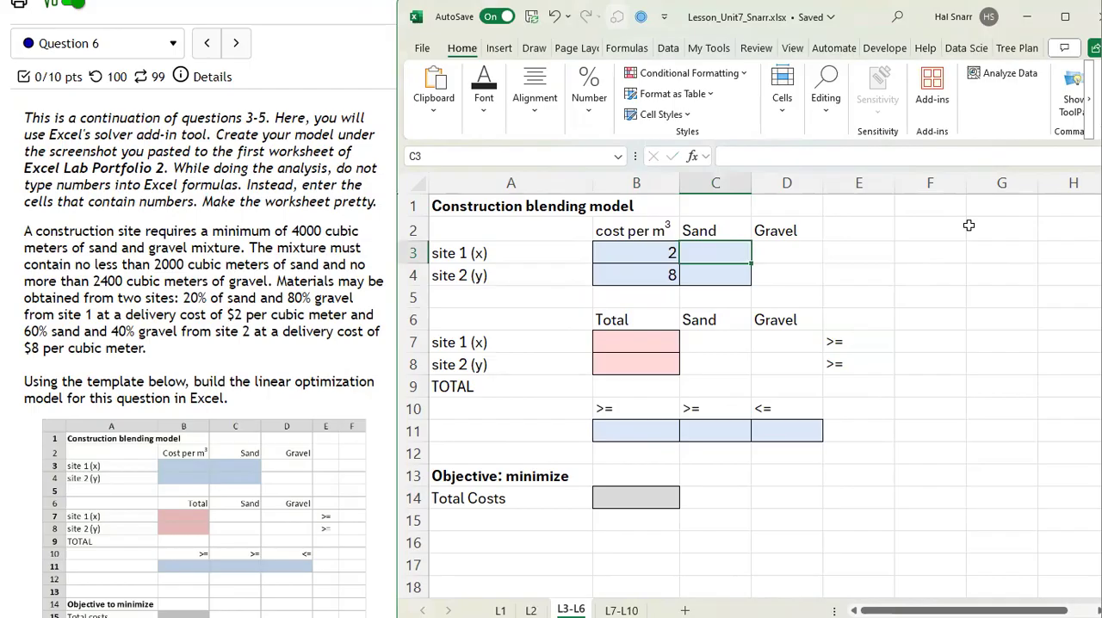
pyautogui.write('20%')
pyautogui.press('Return')
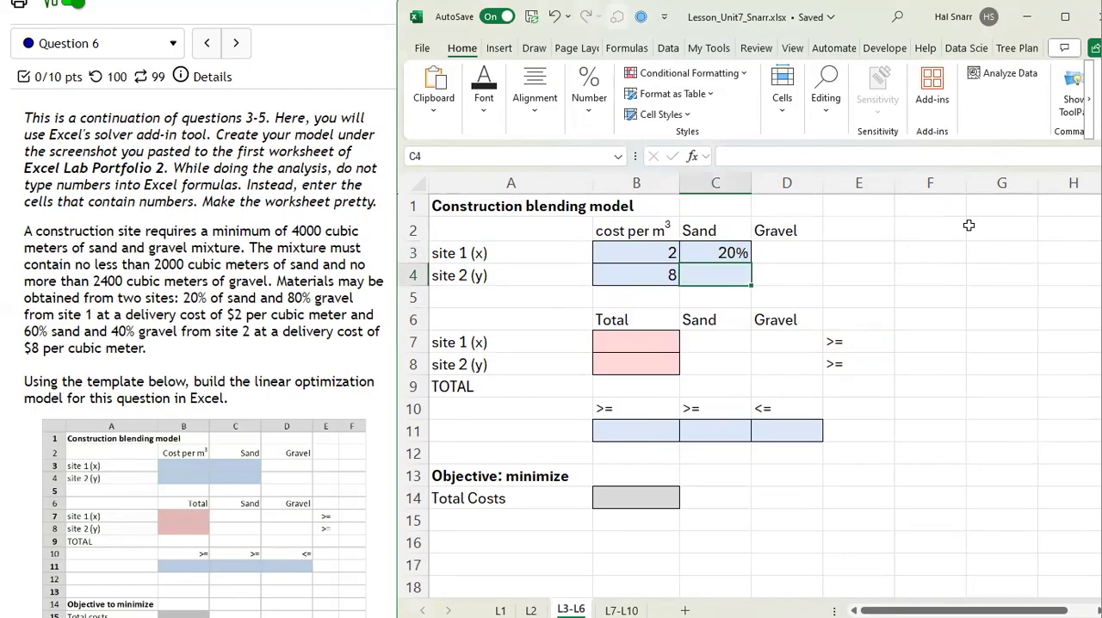
pyautogui.write('60%')
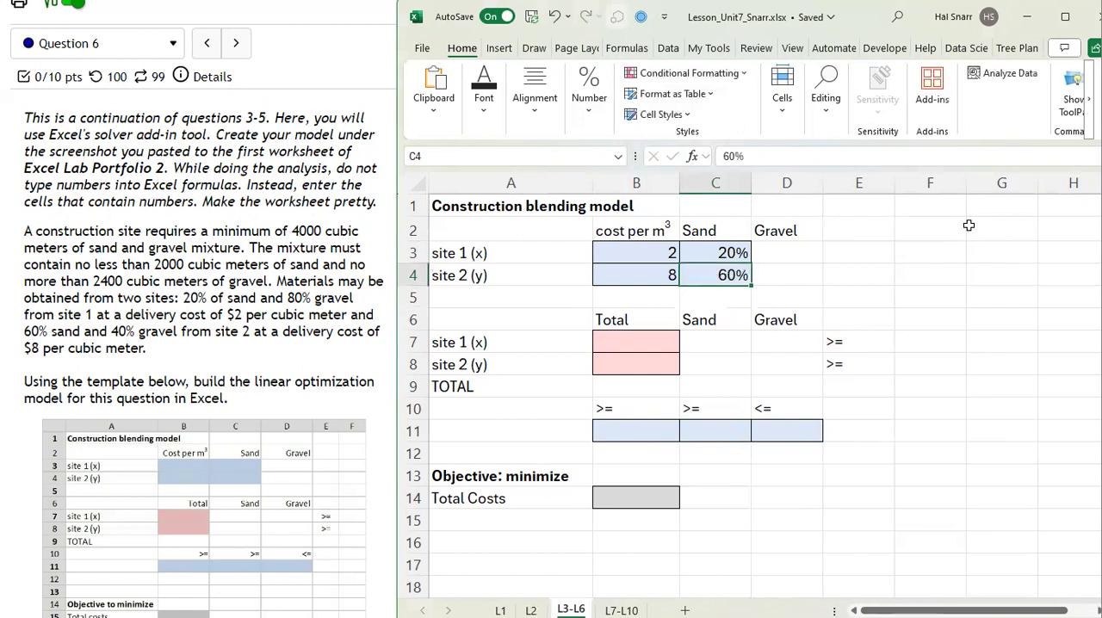
pyautogui.press('Up')
# Step: Calculate site 1's gravel share in D3 with =100%-C3 and fill the formula down to D4
pyautogui.press('Right')
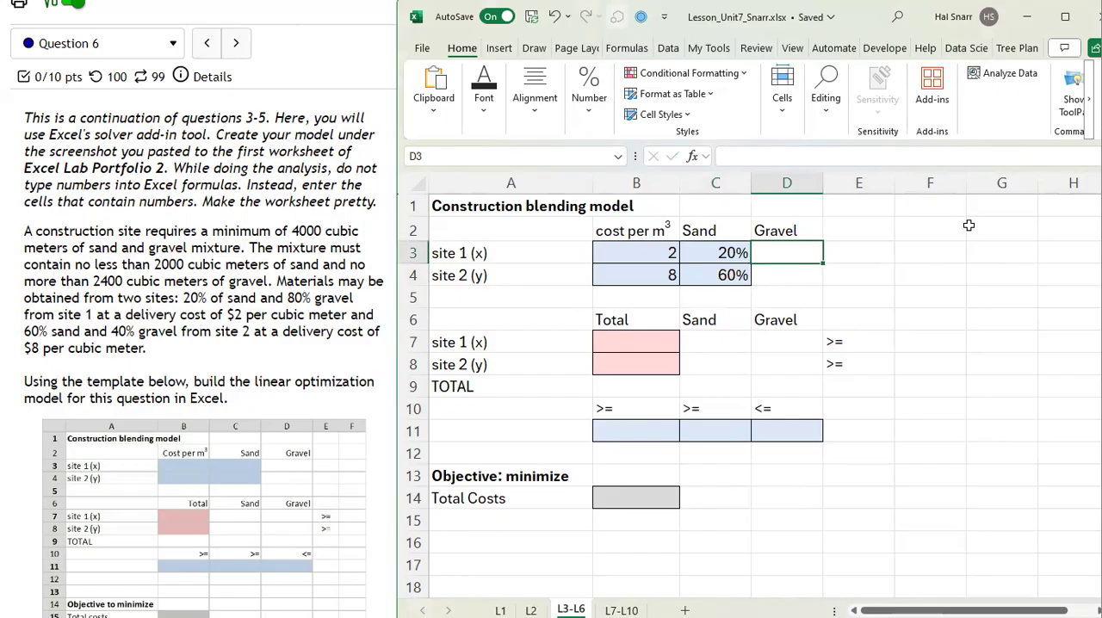
pyautogui.write('=100%-')
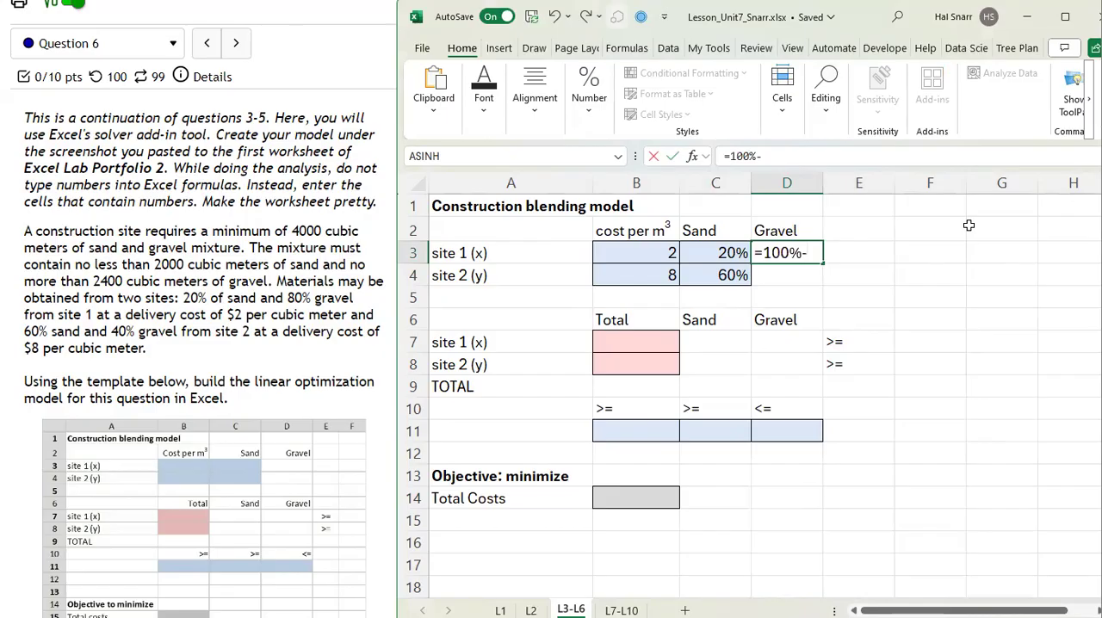
pyautogui.press('Left')
pyautogui.press('Return')
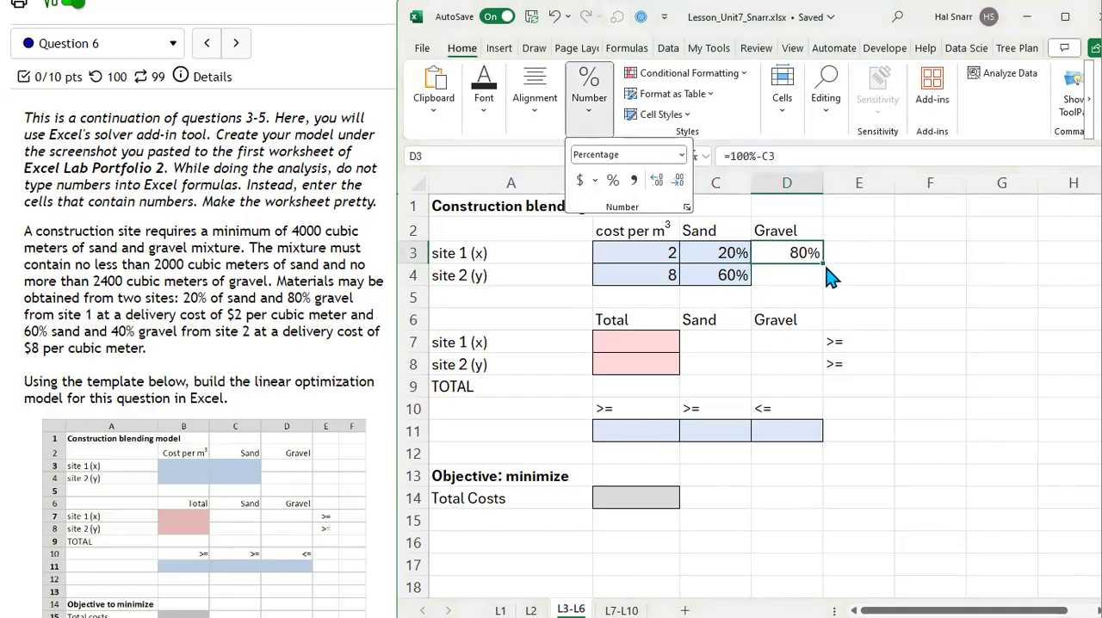
pyautogui.click(824, 267)
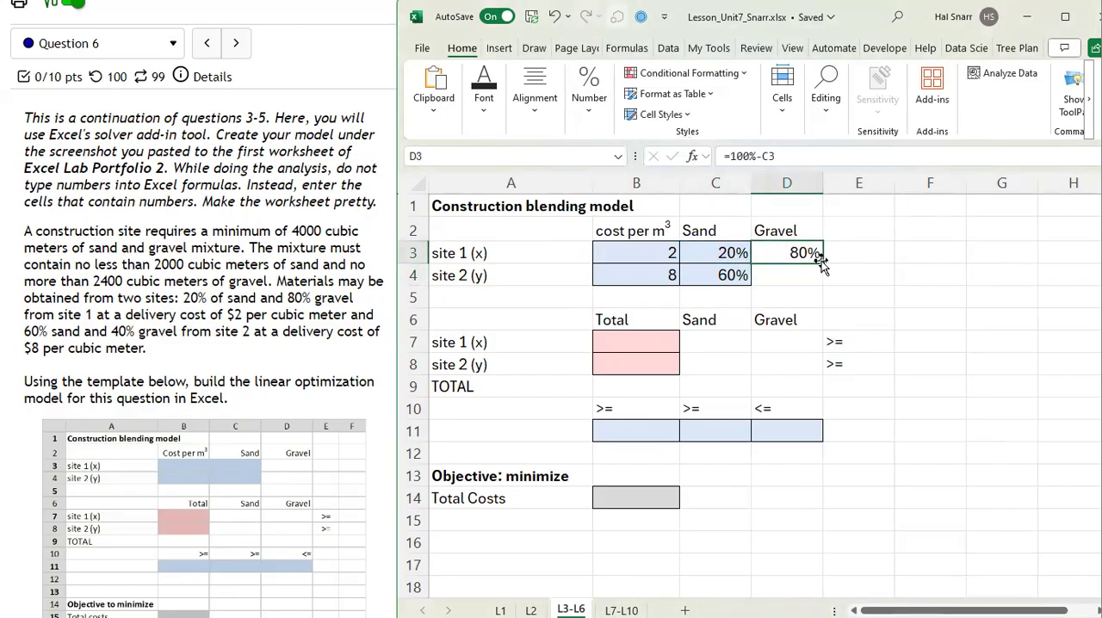
pyautogui.moveTo(822, 264); pyautogui.dragTo(825, 279)
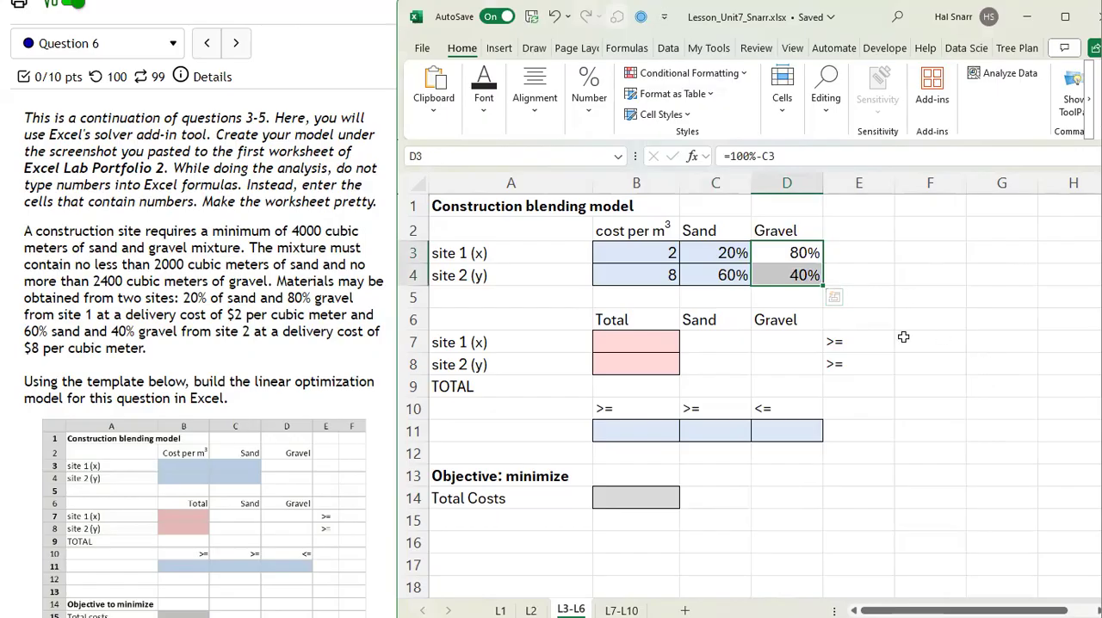
pyautogui.moveTo(723, 252); pyautogui.dragTo(801, 275)
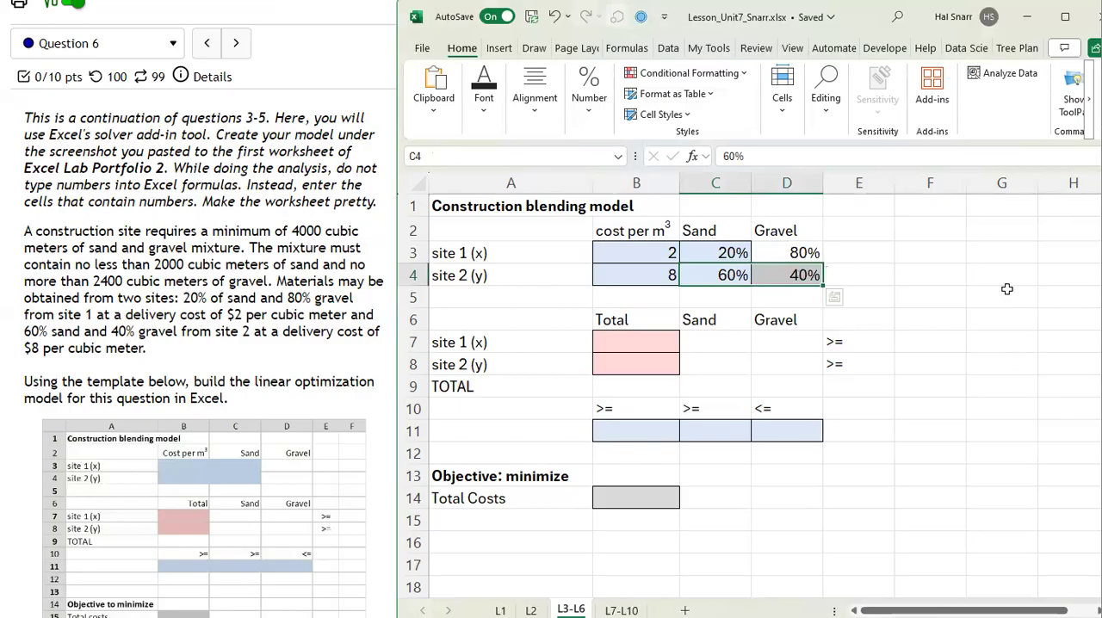
pyautogui.click(945, 295)
pyautogui.hotkey('ctrl', 'z')
# Step: Enter 1100 as the total quantity for both site 1 and site 2 in B7:B8
pyautogui.click(628, 342)
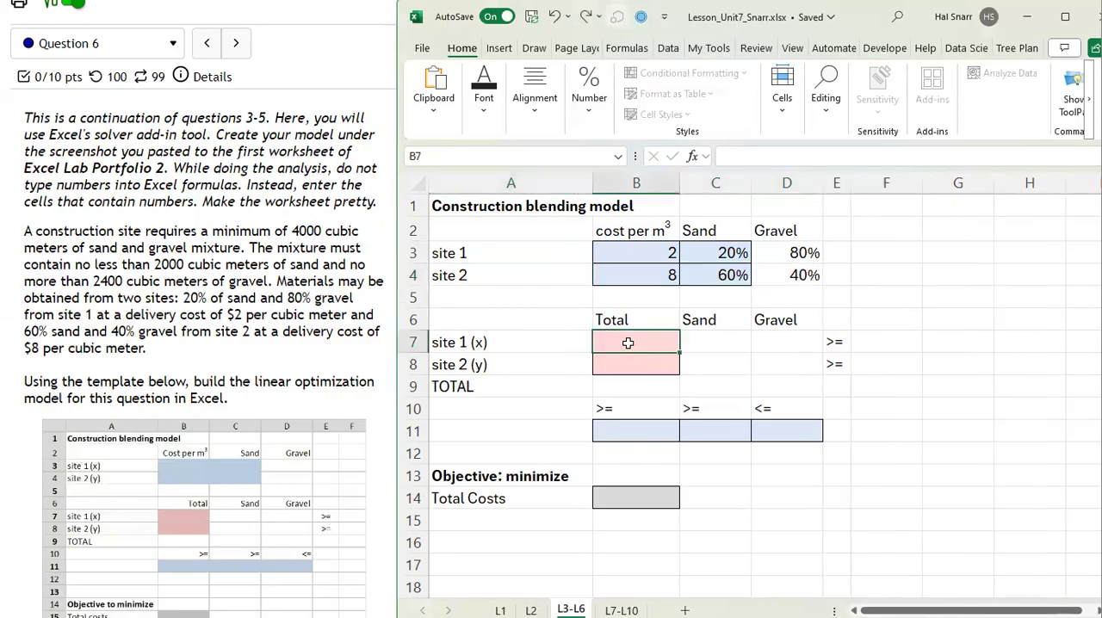
pyautogui.click(625, 362)
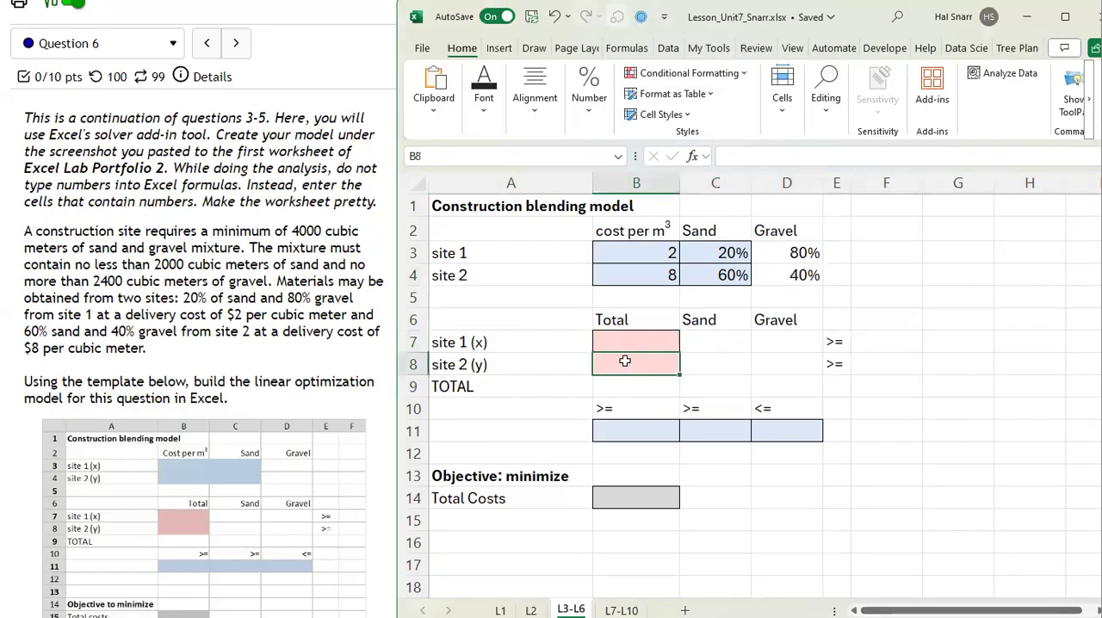
pyautogui.click(627, 342)
pyautogui.write('1100')
pyautogui.press('Return')
pyautogui.write('100')
pyautogui.press('BackSpace')
pyautogui.press('BackSpace')
pyautogui.write('100')
pyautogui.press('Return')
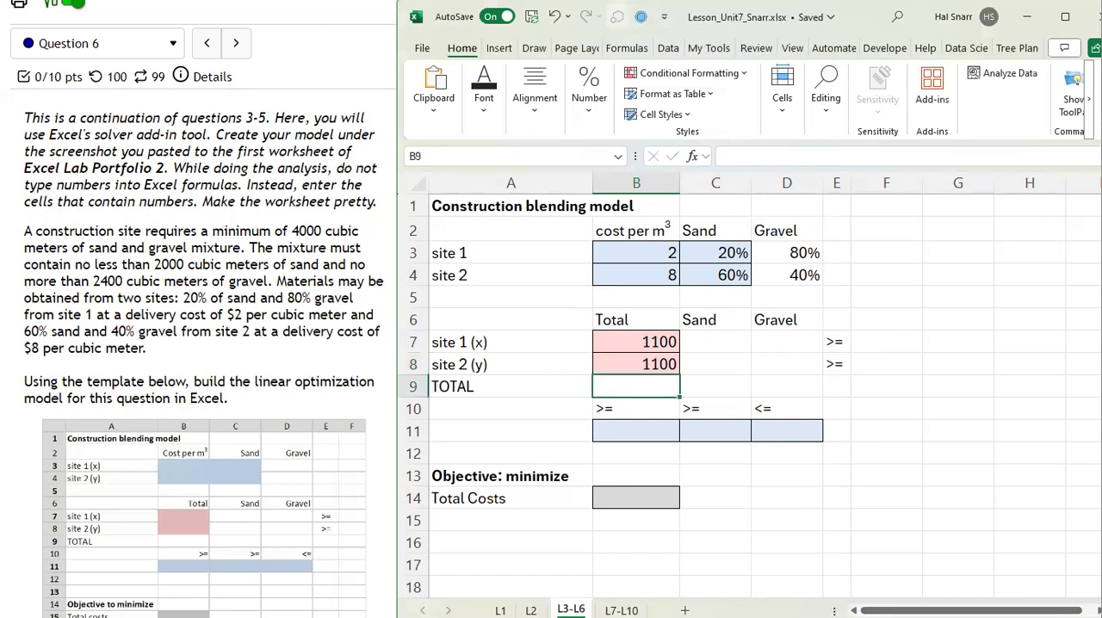
# Step: Calculate the total quantity from both sites in B9 with =SUM(B7:B8)
pyautogui.write('=sum')
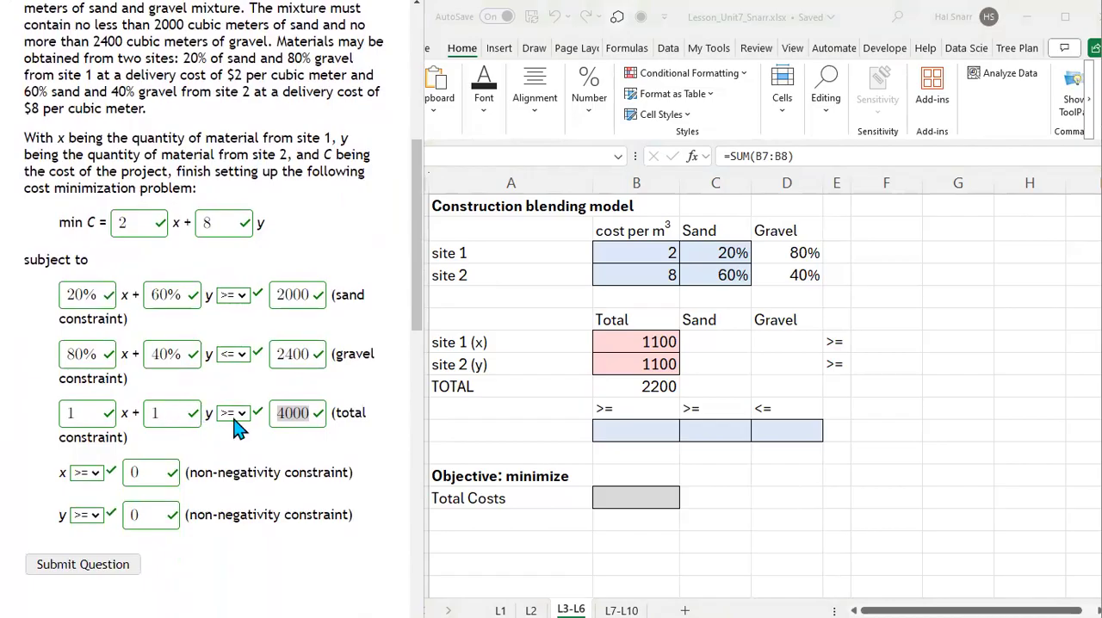
pyautogui.click(655, 387)
pyautogui.moveTo(655, 387); pyautogui.dragTo(651, 425)
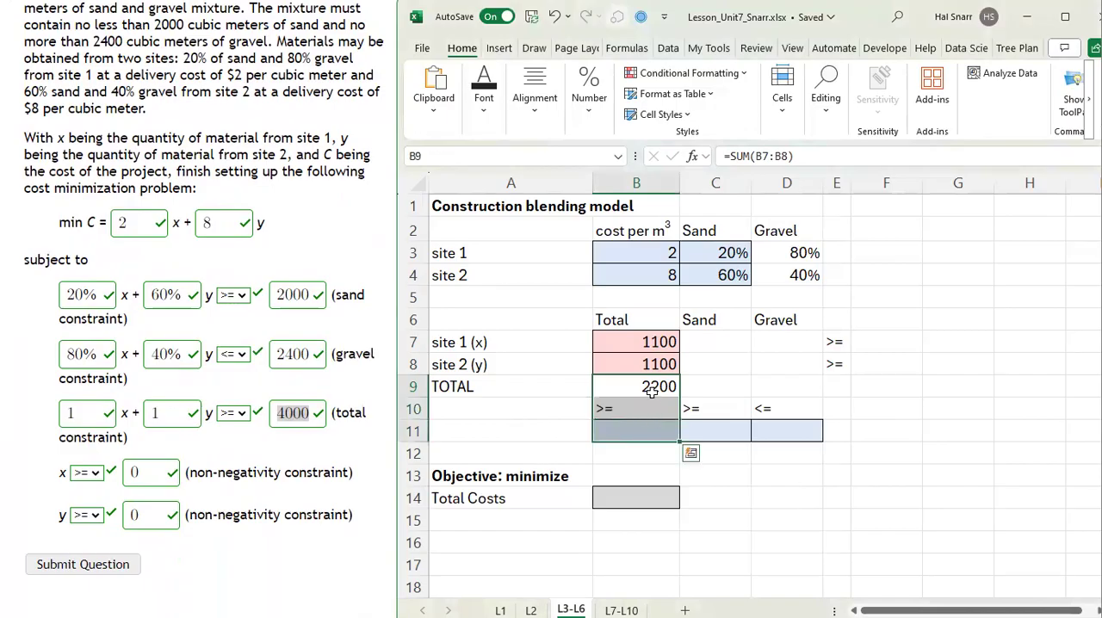
pyautogui.doubleClick(652, 387)
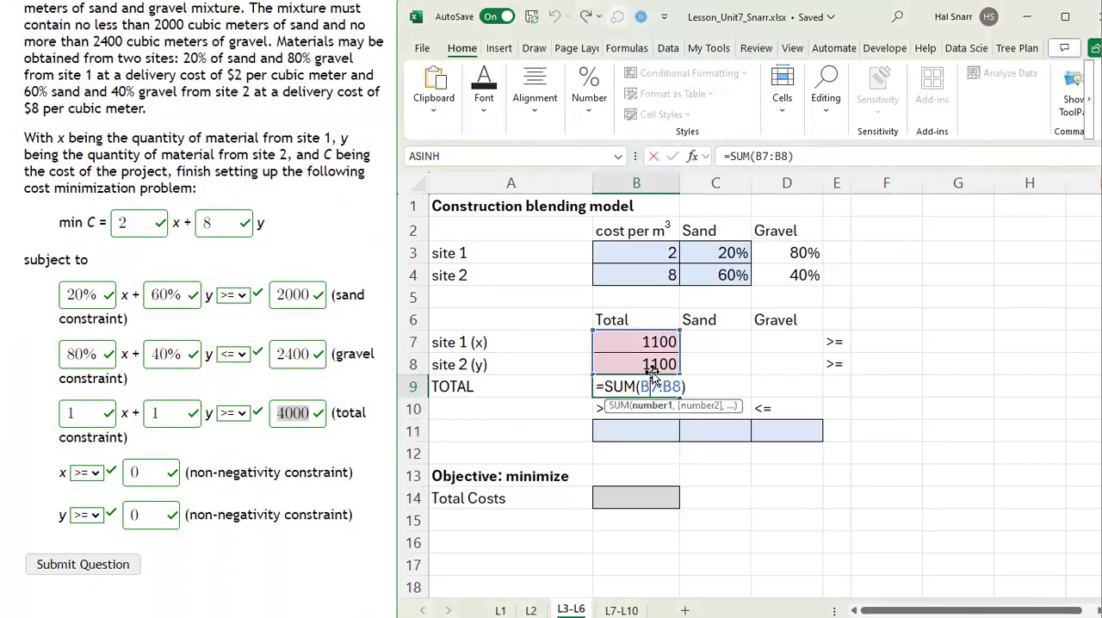
pyautogui.press('Return')
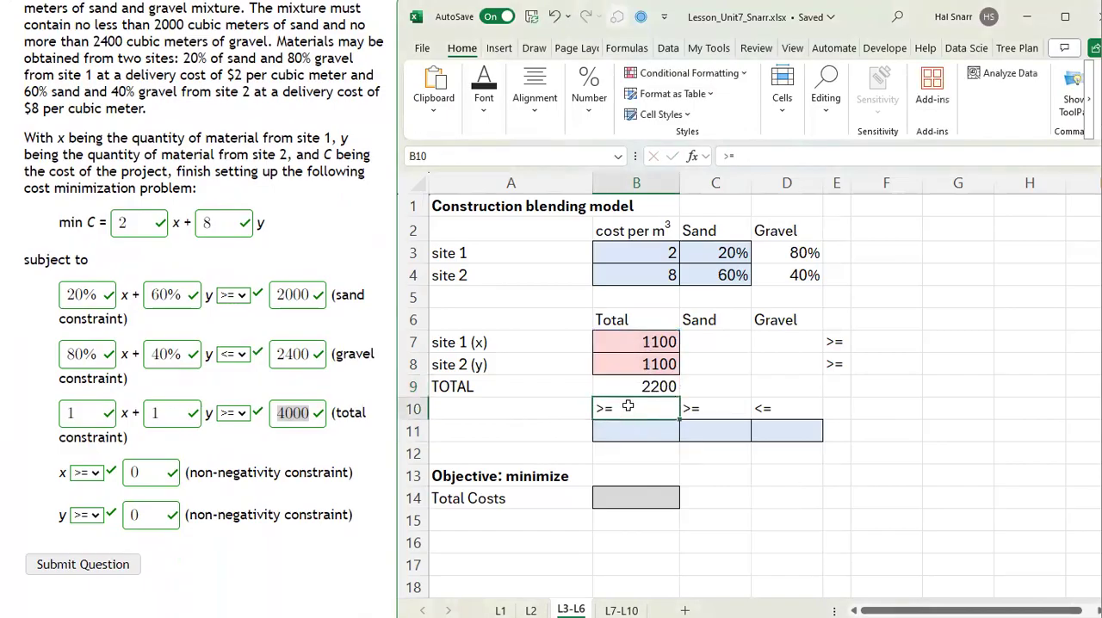
# Step: Enter 4000 in B11 as the minimum for the total quantity constraint
pyautogui.click(643, 430)
pyautogui.write('4000')
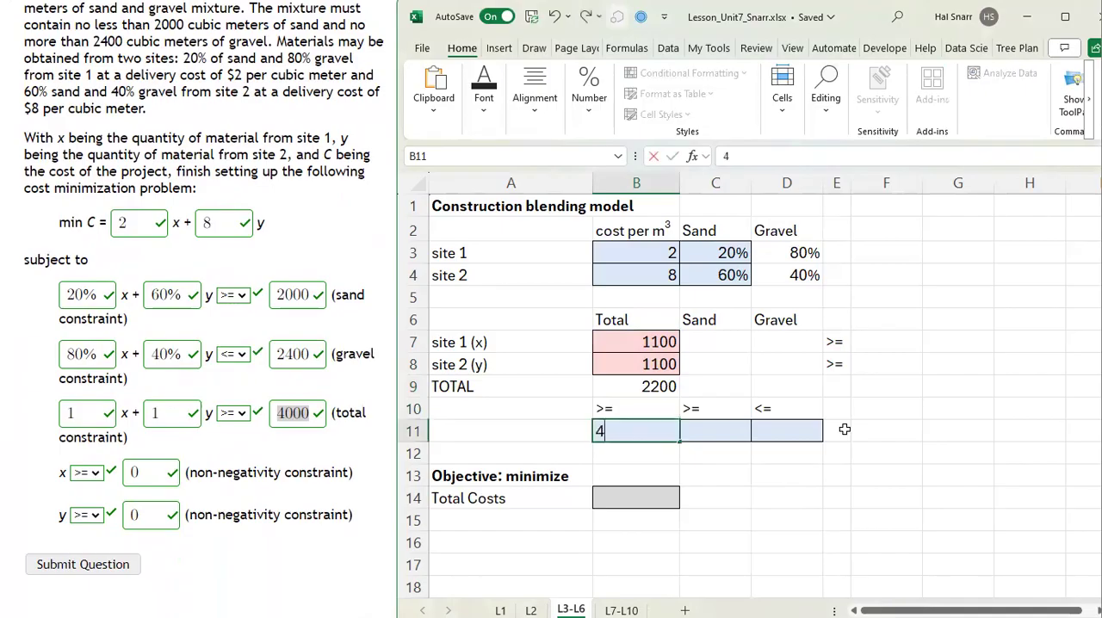
pyautogui.press('Return')
# Step: Calculate site 1's sand quantity in C7 with =C3*B7
pyautogui.press('Up')
pyautogui.press('Up')
pyautogui.press('Up')
pyautogui.press('Up')
pyautogui.press('Up')
pyautogui.press('Right')
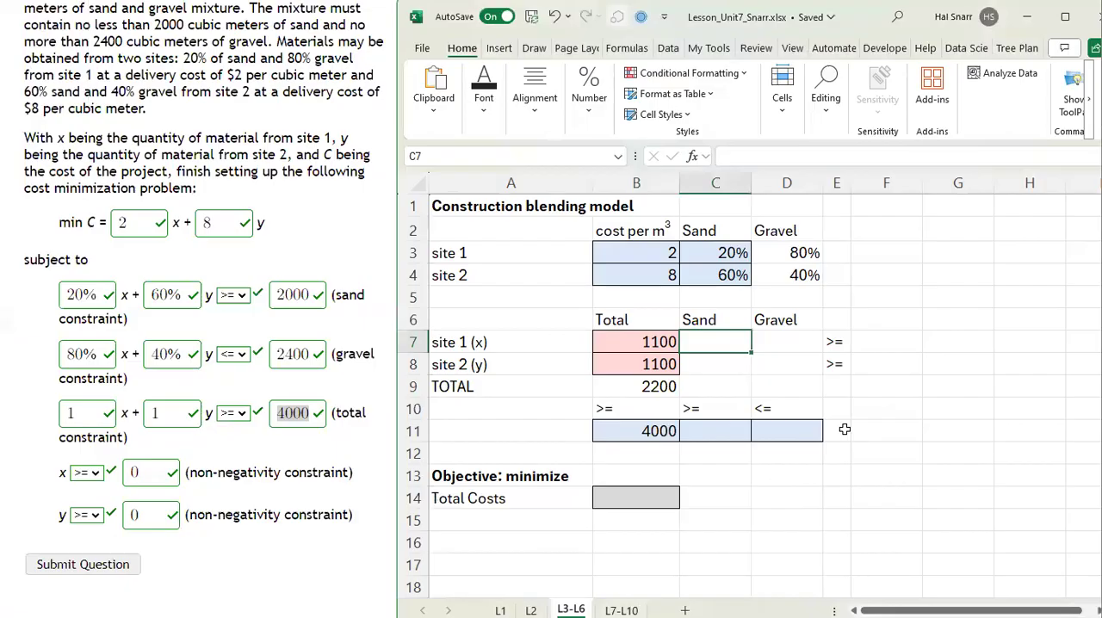
pyautogui.write('=')
pyautogui.press('Up')
pyautogui.press('Up')
pyautogui.press('Up')
pyautogui.press('Up')
pyautogui.write('*')
pyautogui.press('Left')
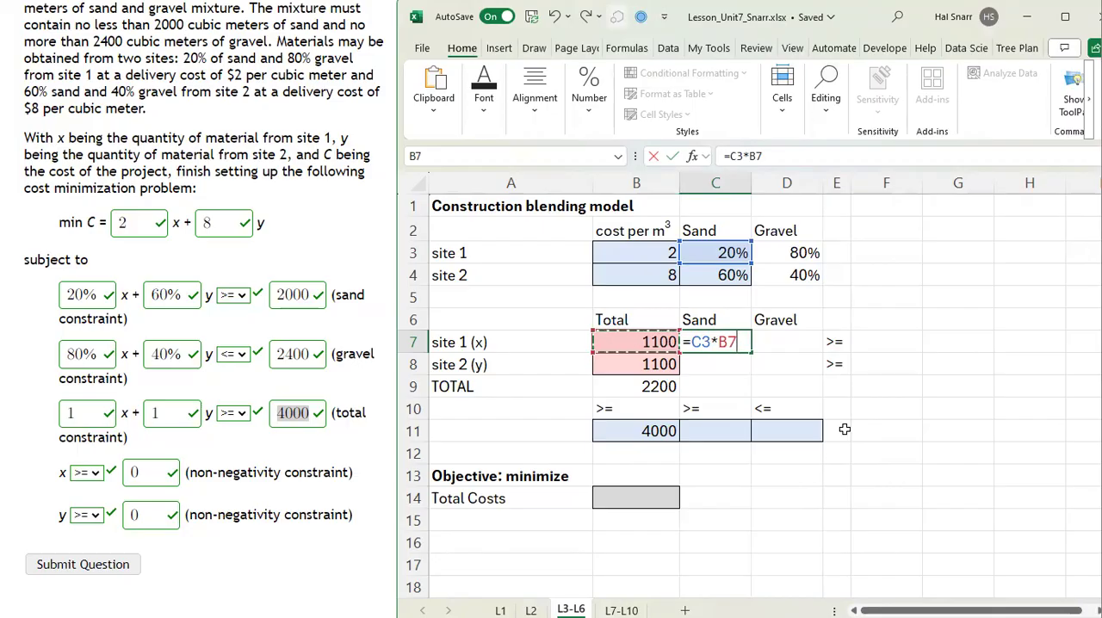
pyautogui.press('Return')
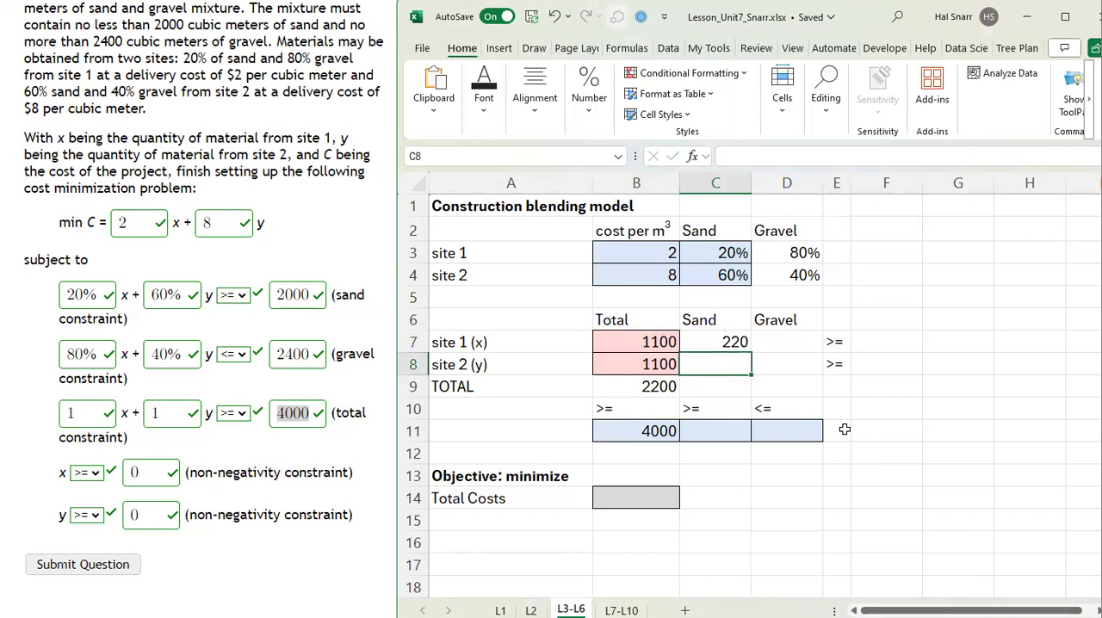
# Step: Calculate site 2's sand quantity in C8 with =C4*B8
pyautogui.write('=')
pyautogui.press('Up')
pyautogui.press('Up')
pyautogui.press('Up')
pyautogui.press('Up')
pyautogui.write('*')
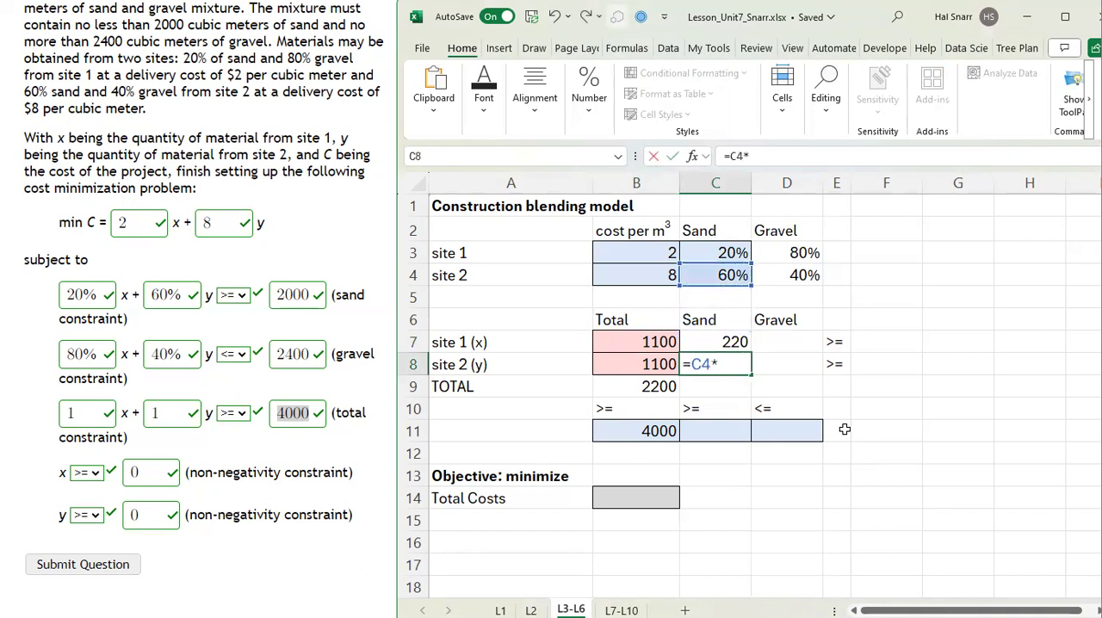
pyautogui.press('Left')
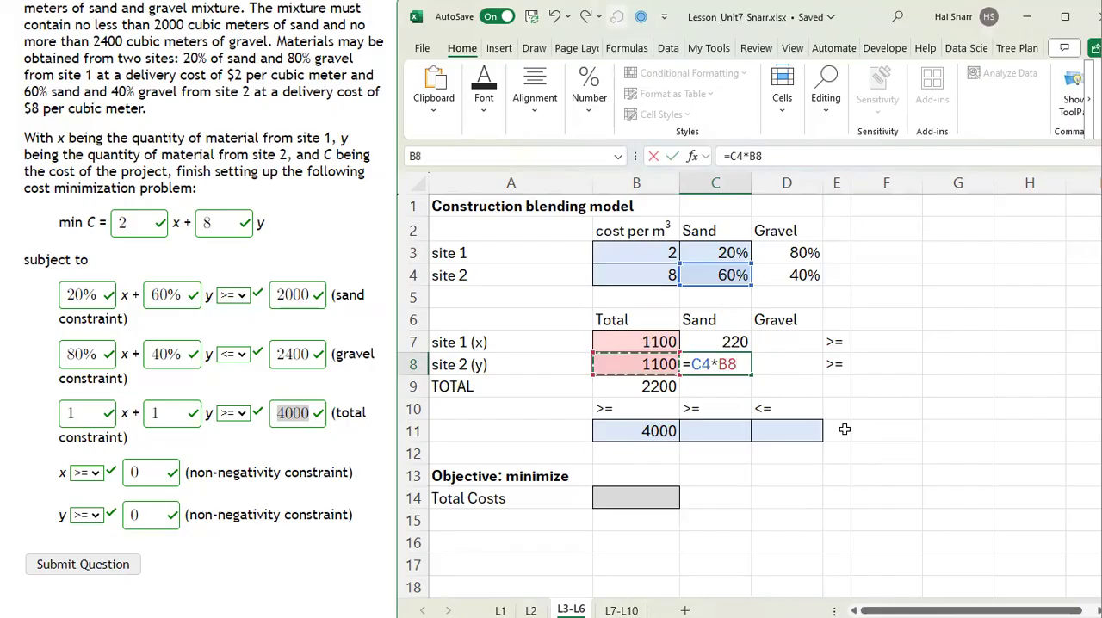
pyautogui.press('Return')
# Step: Lock the column reference to the total in site 1's sand formula so that C7 reads =C3*$B7
pyautogui.press('Up')
pyautogui.press('Up')
pyautogui.press('Right')
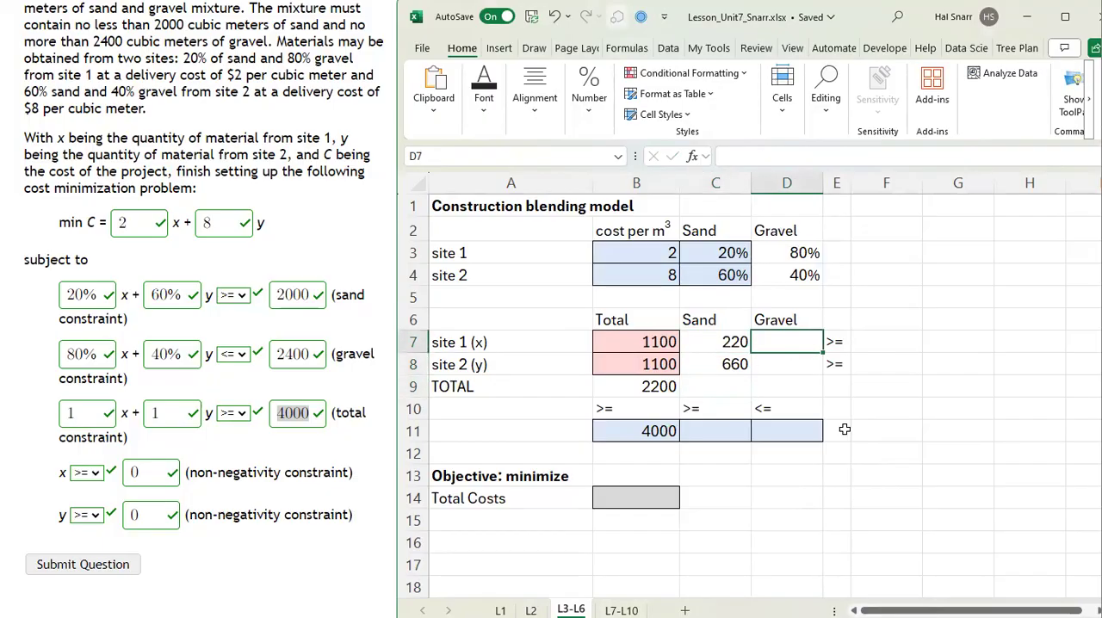
pyautogui.doubleClick(732, 343)
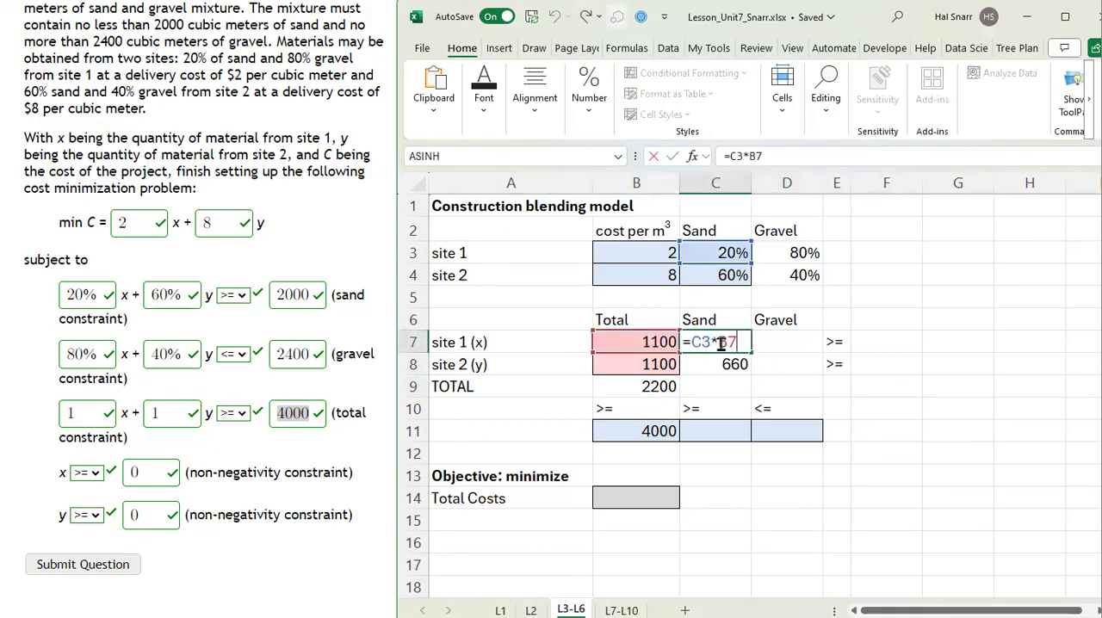
pyautogui.press('Left')
pyautogui.press('Left')
pyautogui.write('$')
pyautogui.press('Return')
# Step: Fill the C7 formula across the sand and gravel quantities of both sites in C7:D8 and check the copy in D7
pyautogui.click(734, 342)
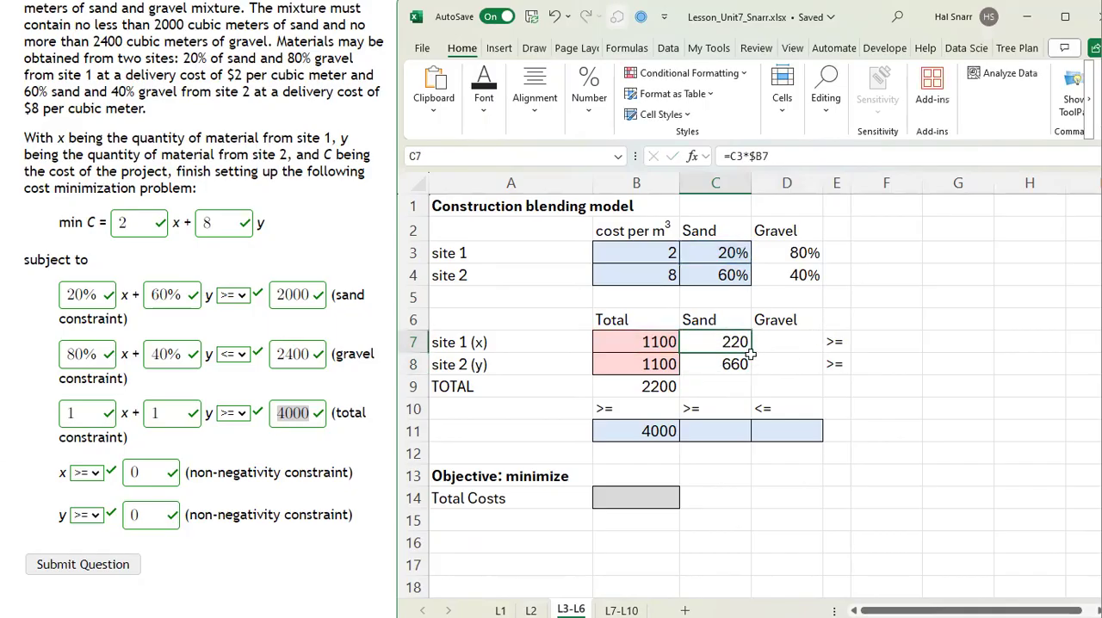
pyautogui.moveTo(752, 352); pyautogui.dragTo(799, 363)
pyautogui.click(799, 342)
pyautogui.doubleClick(799, 341)
pyautogui.press('Return')
# Step: Change the total quantities of site 1 and site 2 in B7:B8 to 1000 each
pyautogui.doubleClick(633, 341)
pyautogui.press('BackSpace')
pyautogui.write('0')
pyautogui.press('Return')
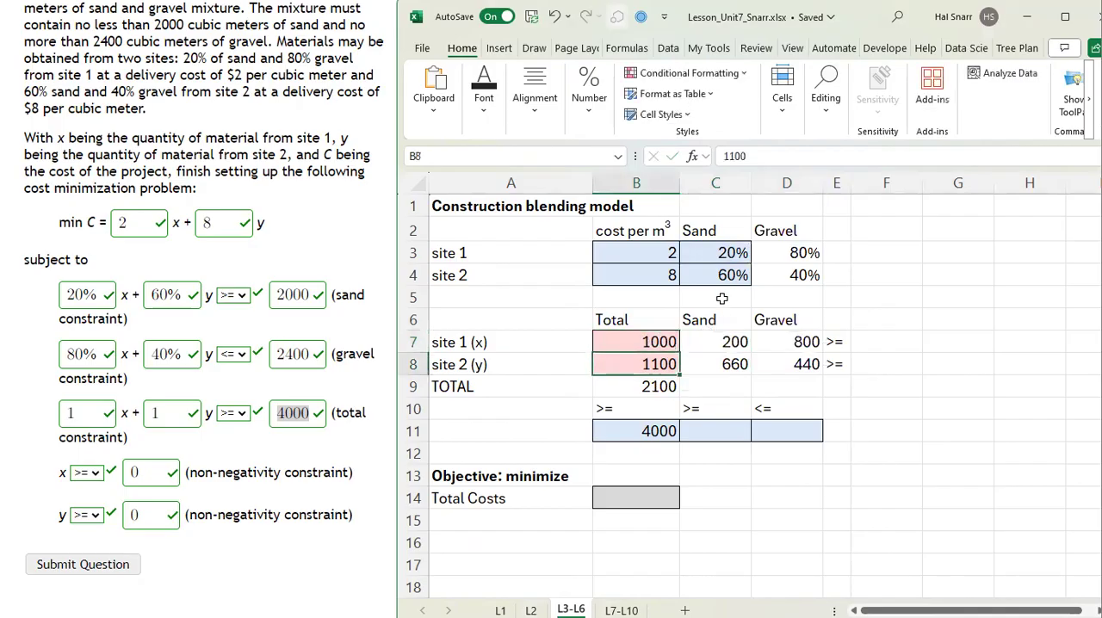
pyautogui.write('1000')
pyautogui.press('Return')
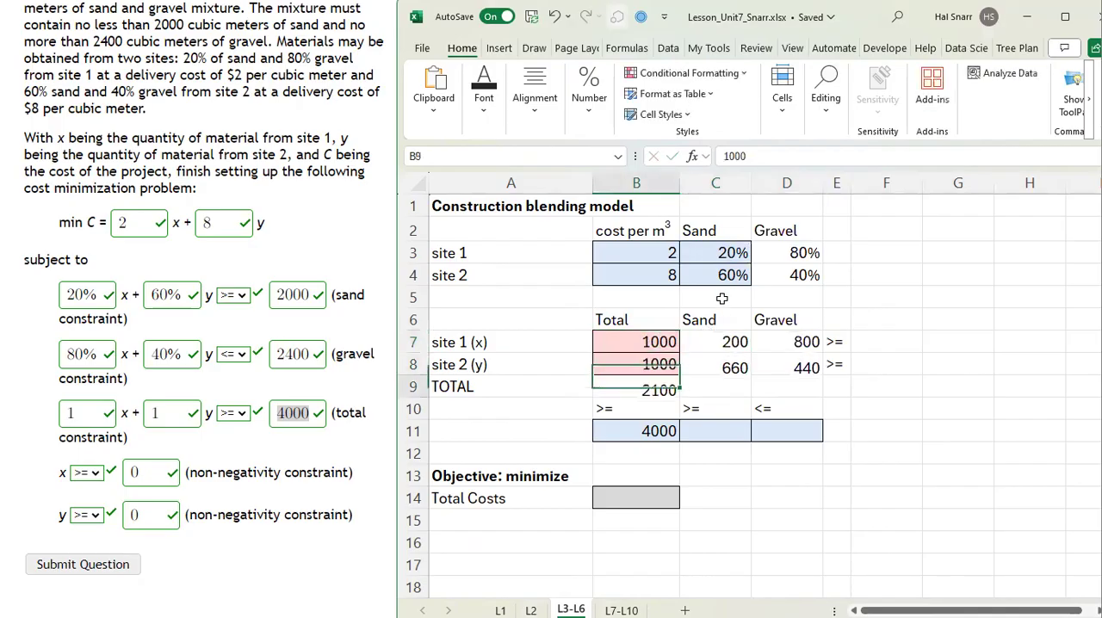
# Step: Check the cell references in the sand and gravel quantity formulas in C7:D8
pyautogui.click(727, 342)
pyautogui.write('=C3*$B7')
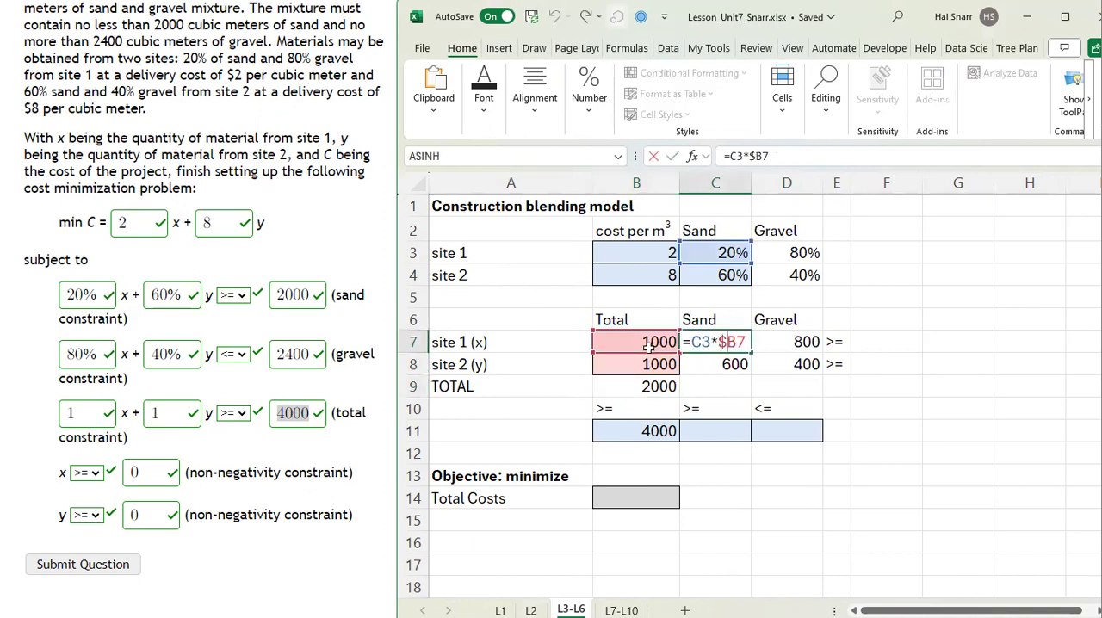
pyautogui.hotkey('ctrl', 'Return')
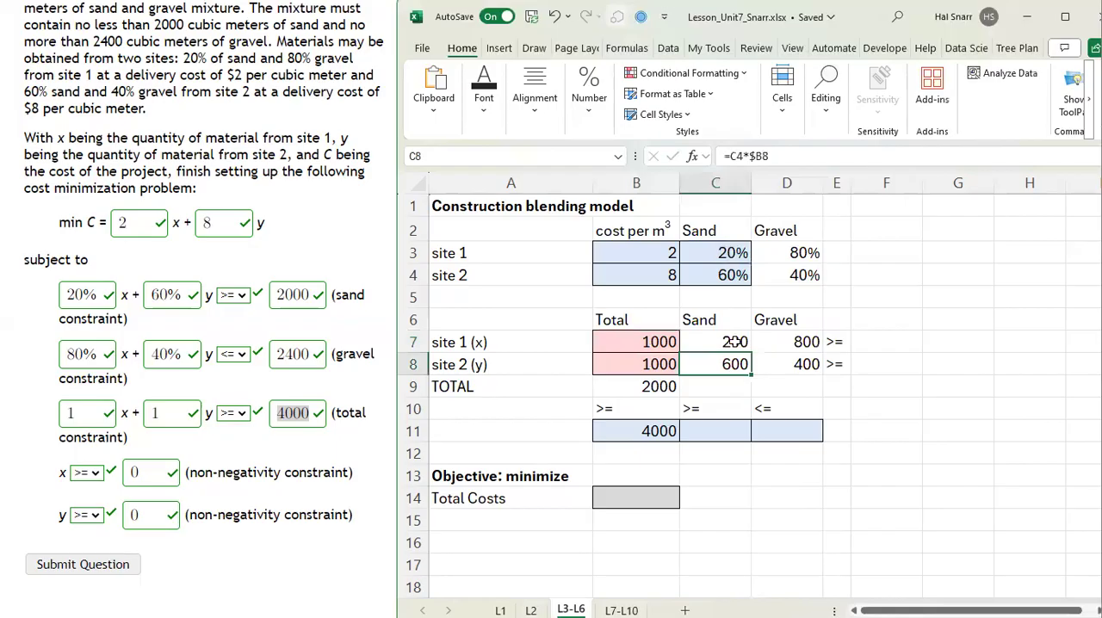
pyautogui.doubleClick(739, 364)
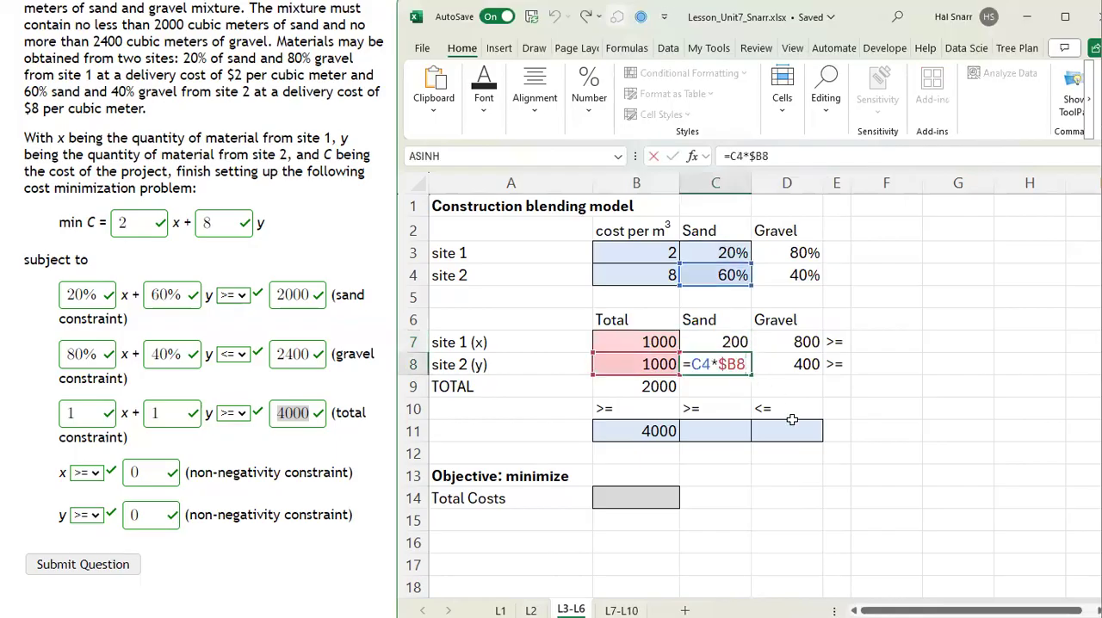
pyautogui.press('Return')
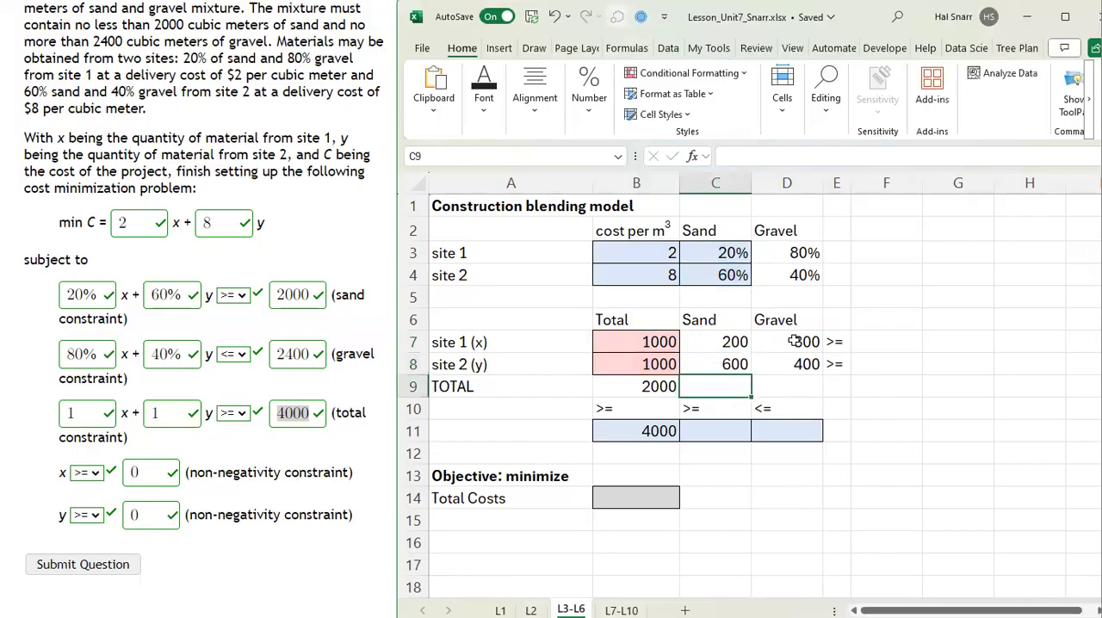
pyautogui.click(734, 342)
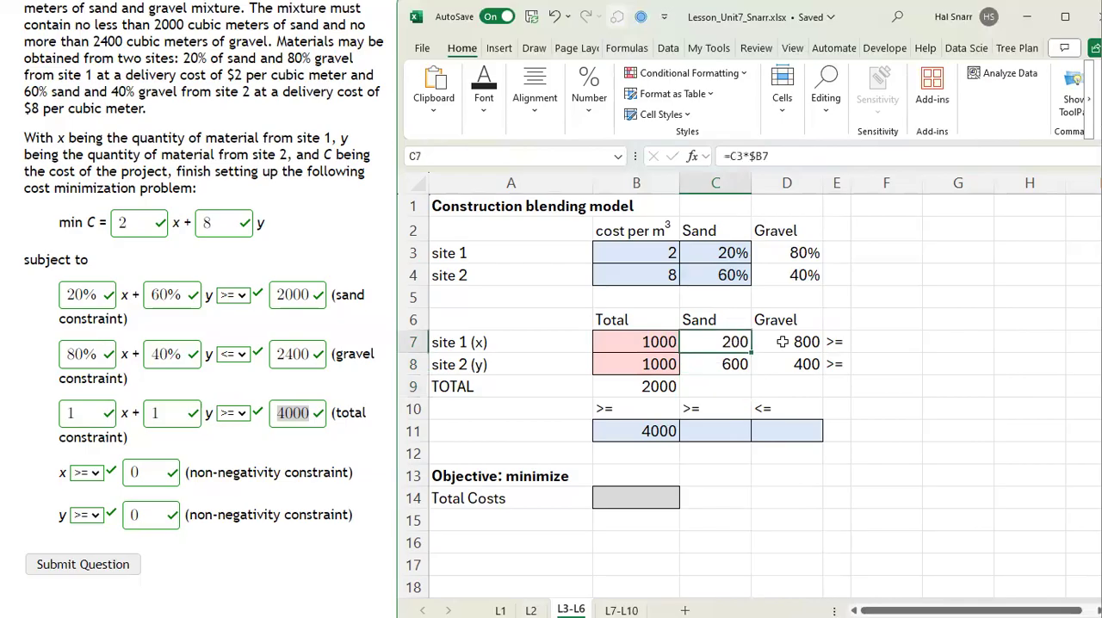
pyautogui.doubleClick(790, 342)
pyautogui.press('Return')
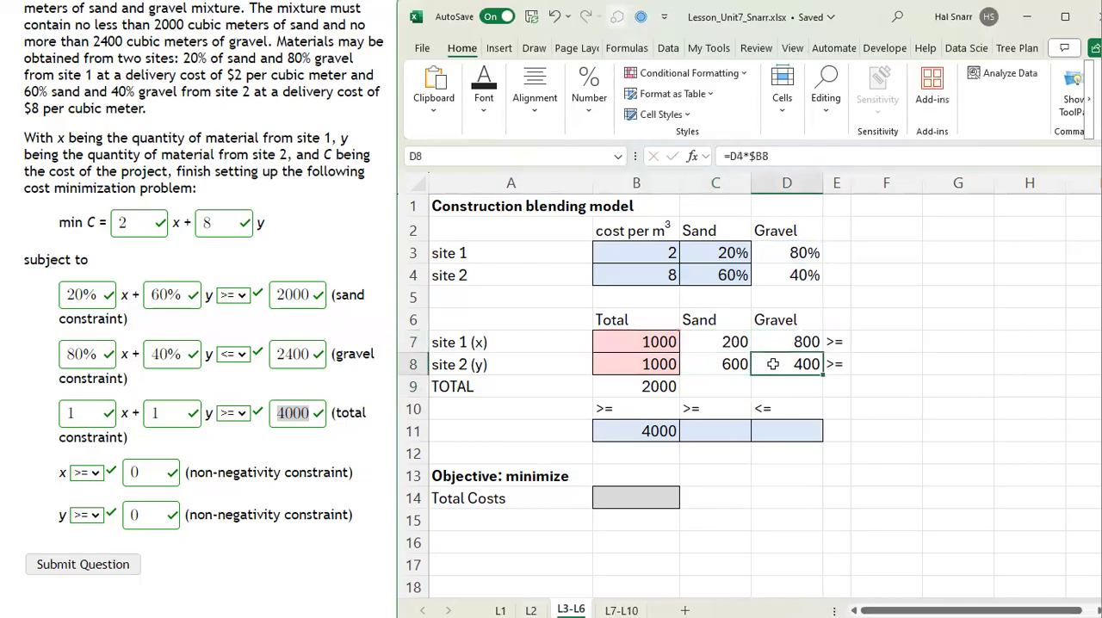
pyautogui.click(718, 366)
pyautogui.click(805, 363)
pyautogui.click(886, 386)
# Step: Right-align the inequality signs in B10:D10
pyautogui.moveTo(627, 410); pyautogui.dragTo(767, 410)
pyautogui.hotkey('alt', 'h')
pyautogui.press('a')
pyautogui.press('r')
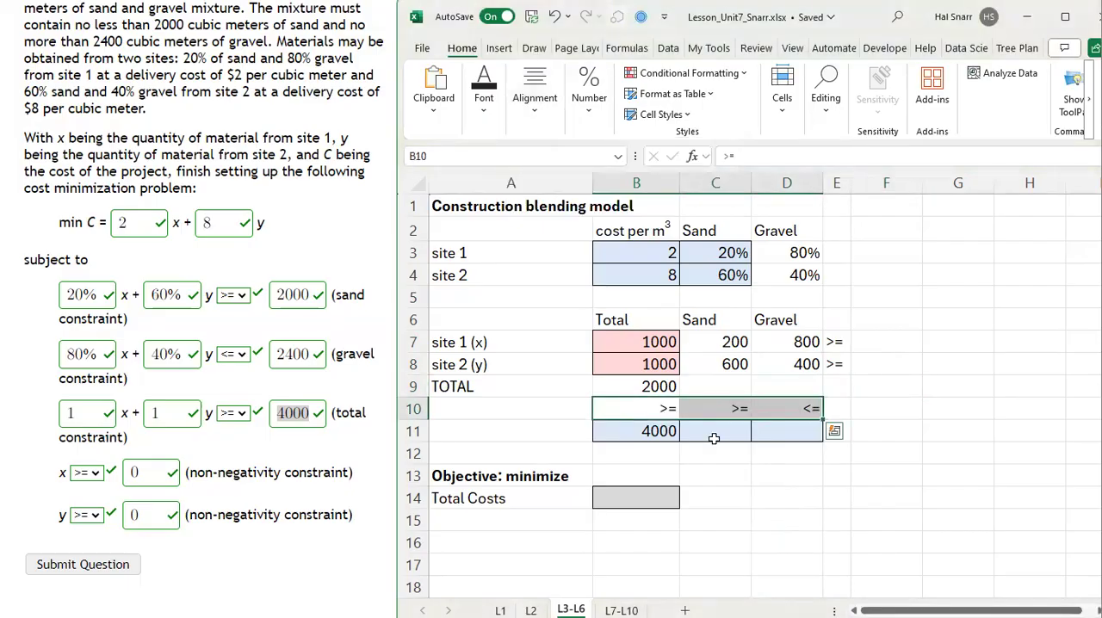
# Step: Fill the TOTAL sum from B9 across to the sand and gravel columns in C9:D9 and check the formula in C9
pyautogui.moveTo(662, 384); pyautogui.dragTo(666, 437)
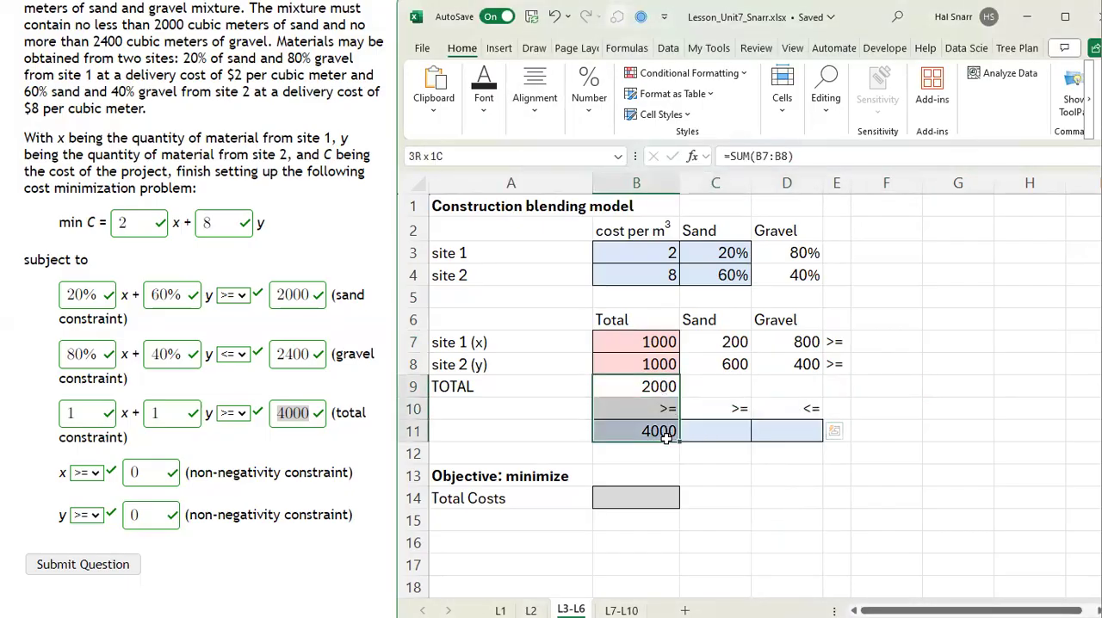
pyautogui.click(721, 388)
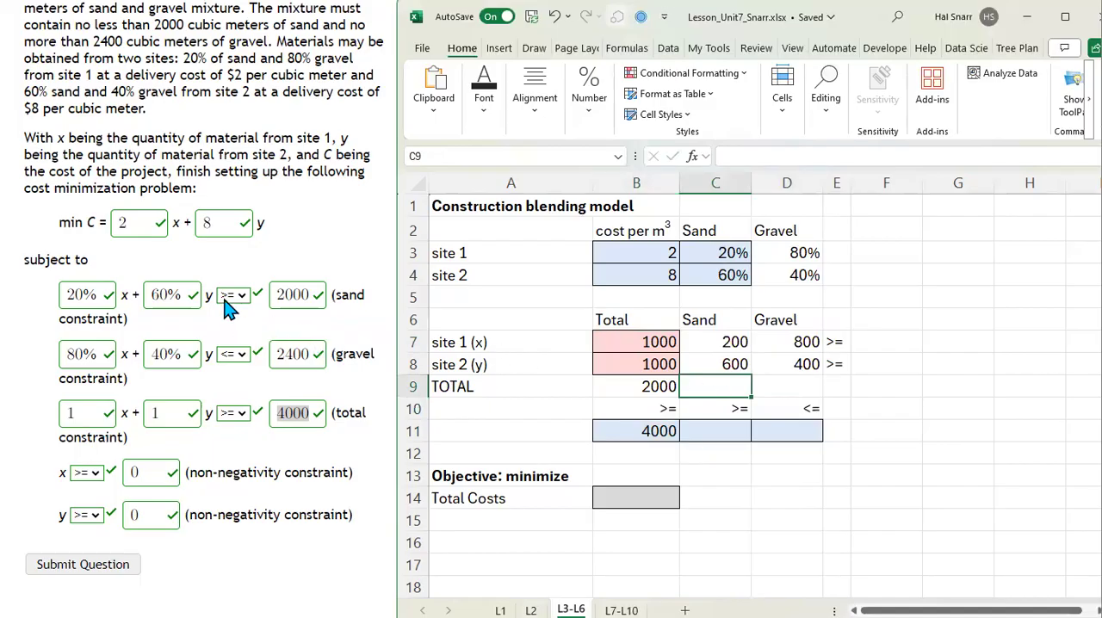
pyautogui.click(739, 407)
pyautogui.click(660, 387)
pyautogui.moveTo(682, 395); pyautogui.dragTo(813, 398)
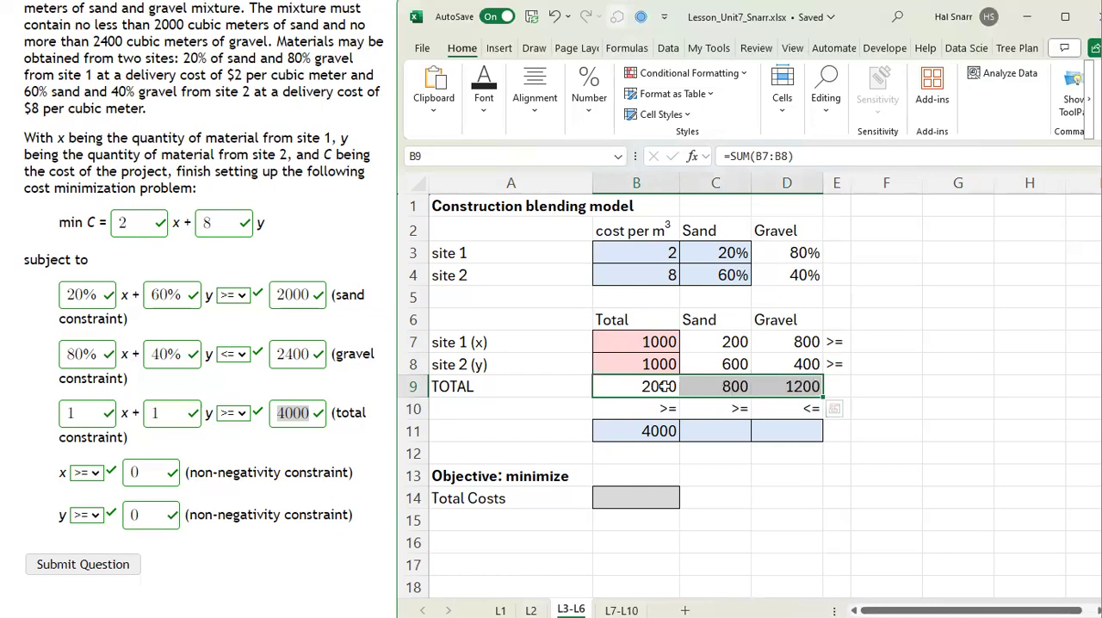
pyautogui.click(730, 387)
pyautogui.doubleClick(745, 387)
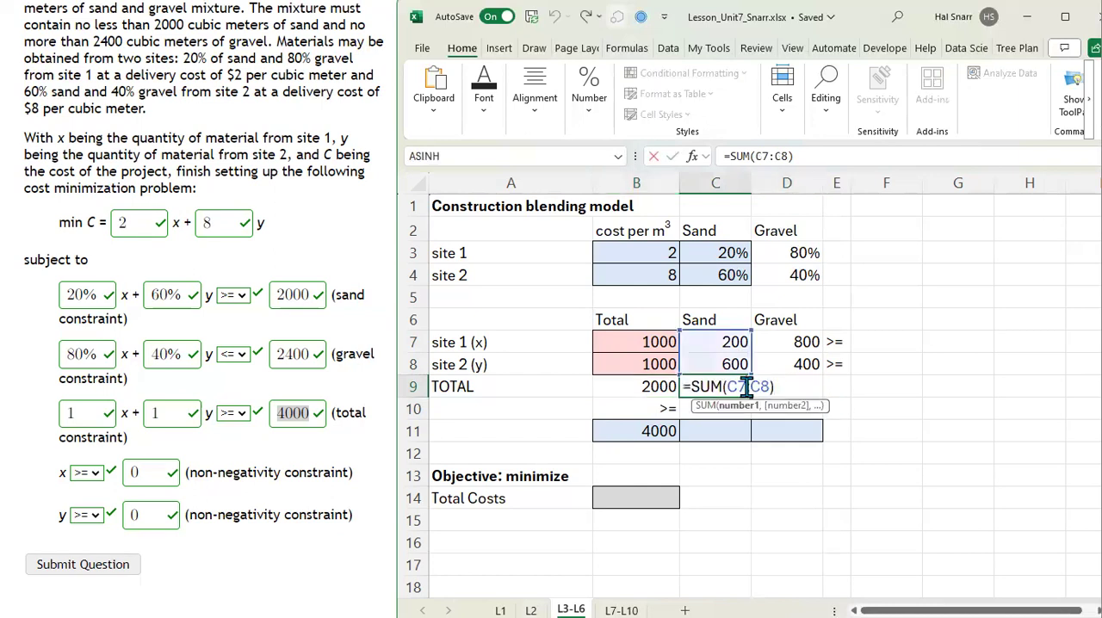
pyautogui.press('Return')
pyautogui.press('Return')
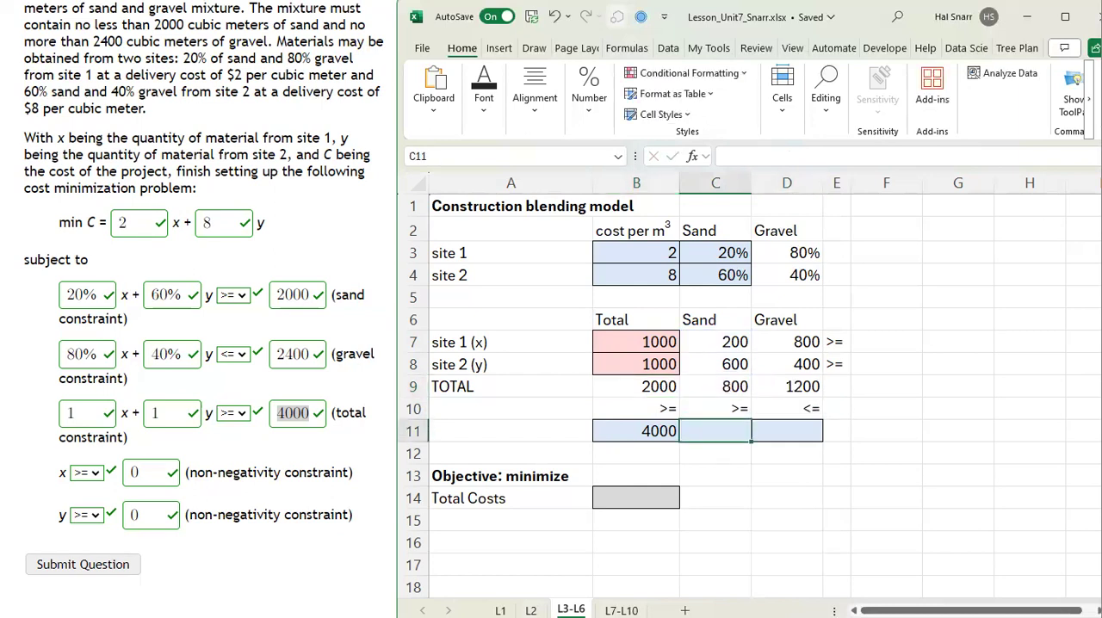
# Step: Enter the constraint limits of 2000 for sand in C11 and 2400 for gravel in D11
pyautogui.write('2000')
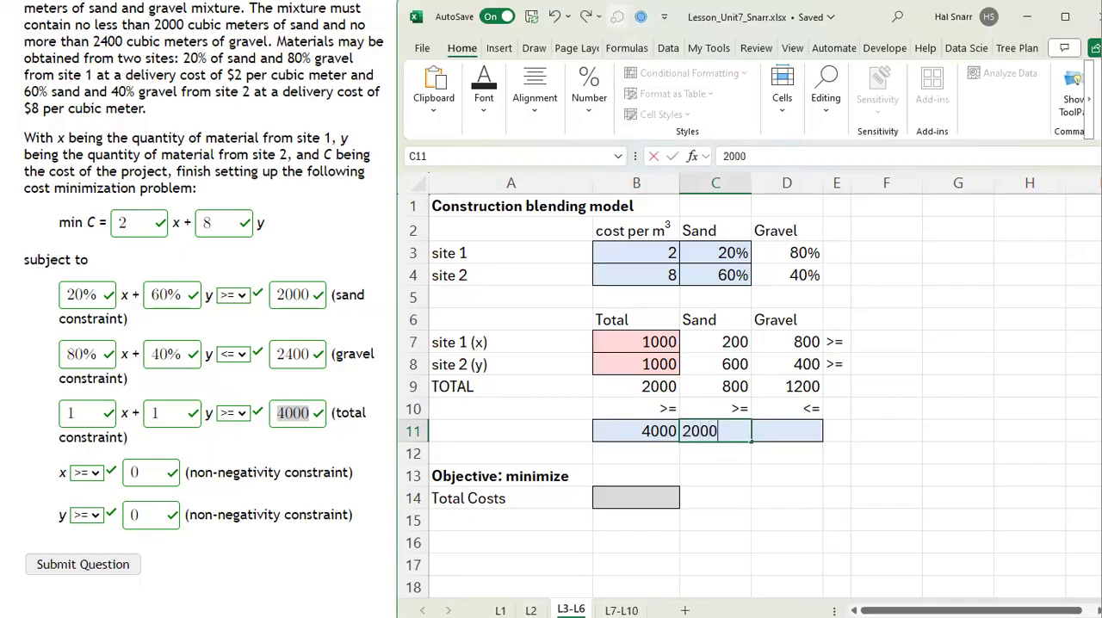
pyautogui.press('Tab')
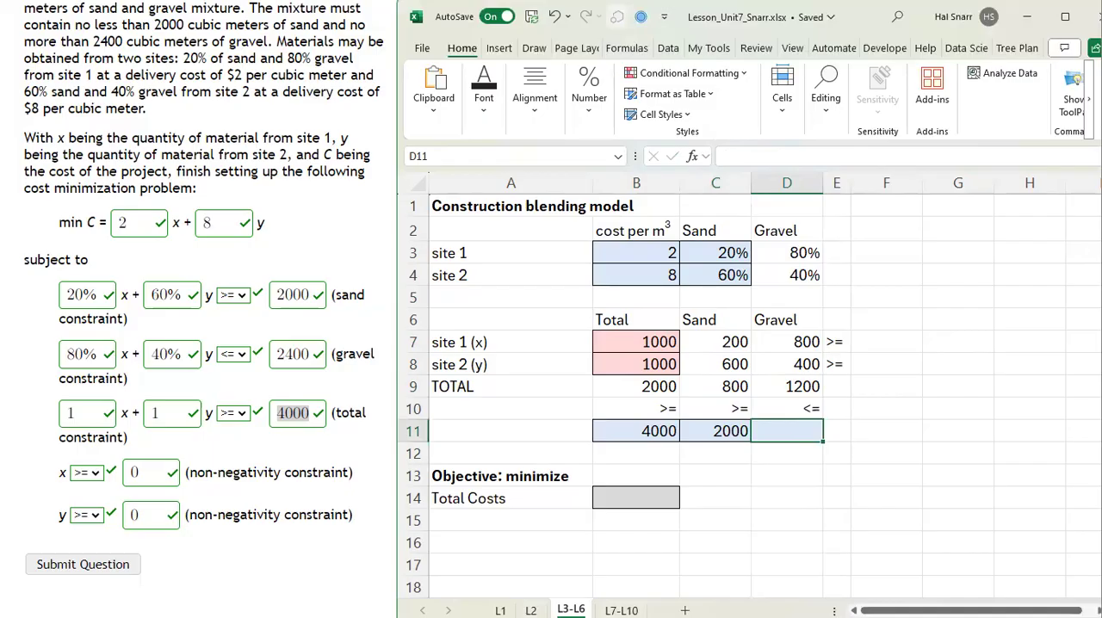
pyautogui.write('2400')
pyautogui.press('Return')
# Step: Review the total, sand and gravel constraints in B9:D11, comparing each column's sum, inequality sign and limit
pyautogui.press('Up')
pyautogui.press('Up')
pyautogui.press('Up')
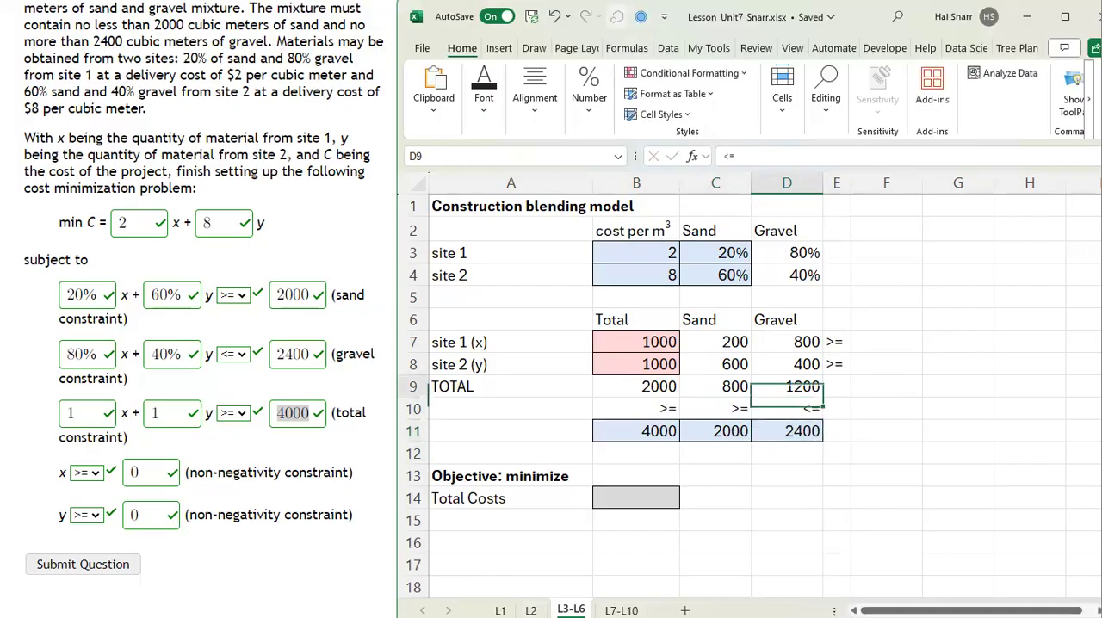
pyautogui.hotkey('shift', 'Down')
pyautogui.hotkey('shift', 'Down')
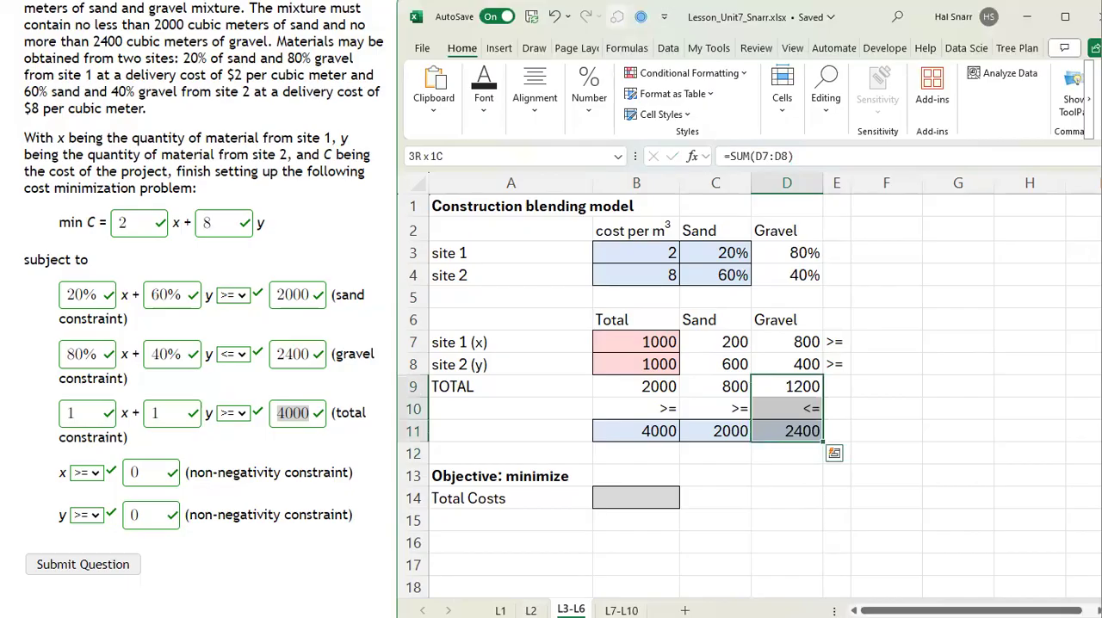
pyautogui.press('Left')
pyautogui.hotkey('shift', 'Down')
pyautogui.hotkey('shift', 'Down')
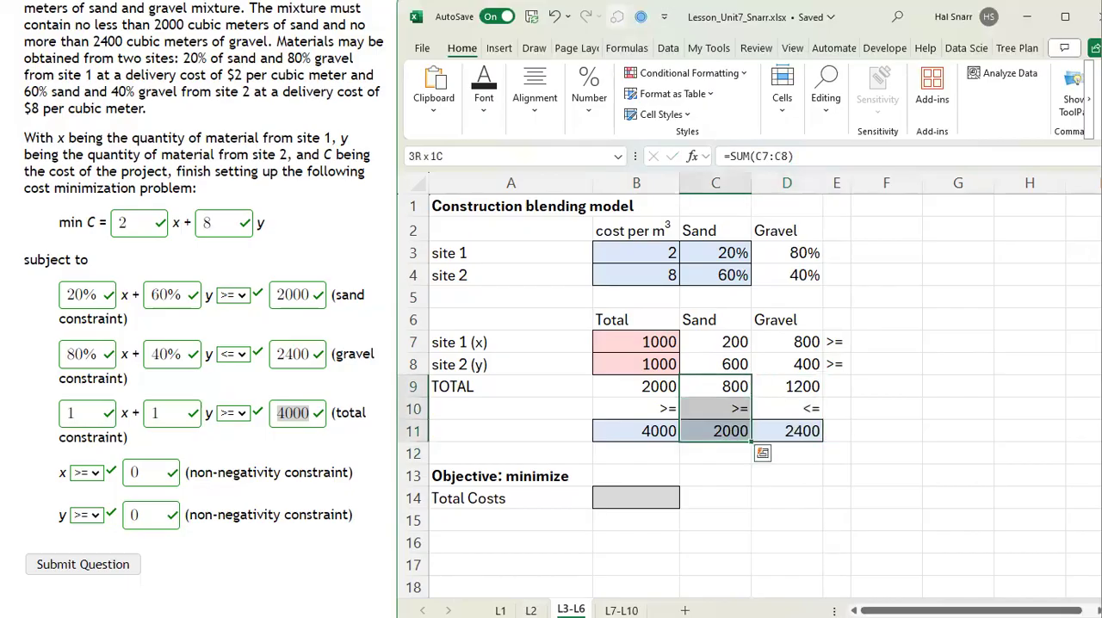
pyautogui.press('Left')
pyautogui.press('Right')
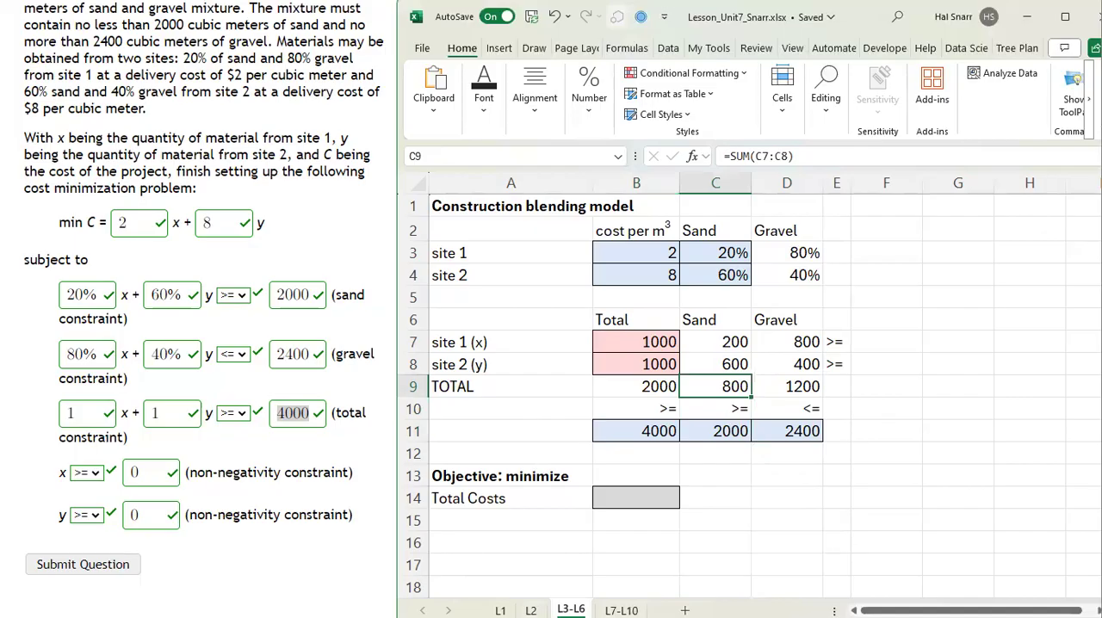
pyautogui.hotkey('shift', 'Down')
pyautogui.hotkey('shift', 'Down')
pyautogui.press('Right')
pyautogui.hotkey('shift', 'Down')
pyautogui.hotkey('shift', 'Down')
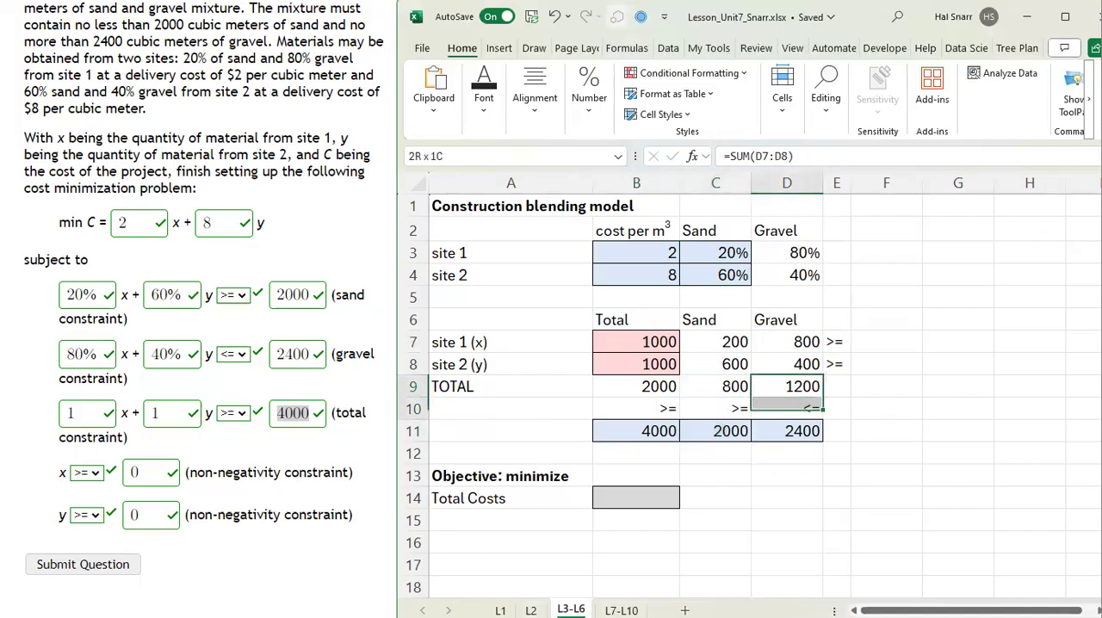
pyautogui.press('Left')
pyautogui.press('Left')
pyautogui.hotkey('shift', 'Down')
pyautogui.hotkey('shift', 'Down')
pyautogui.hotkey('ctrl', 'v')
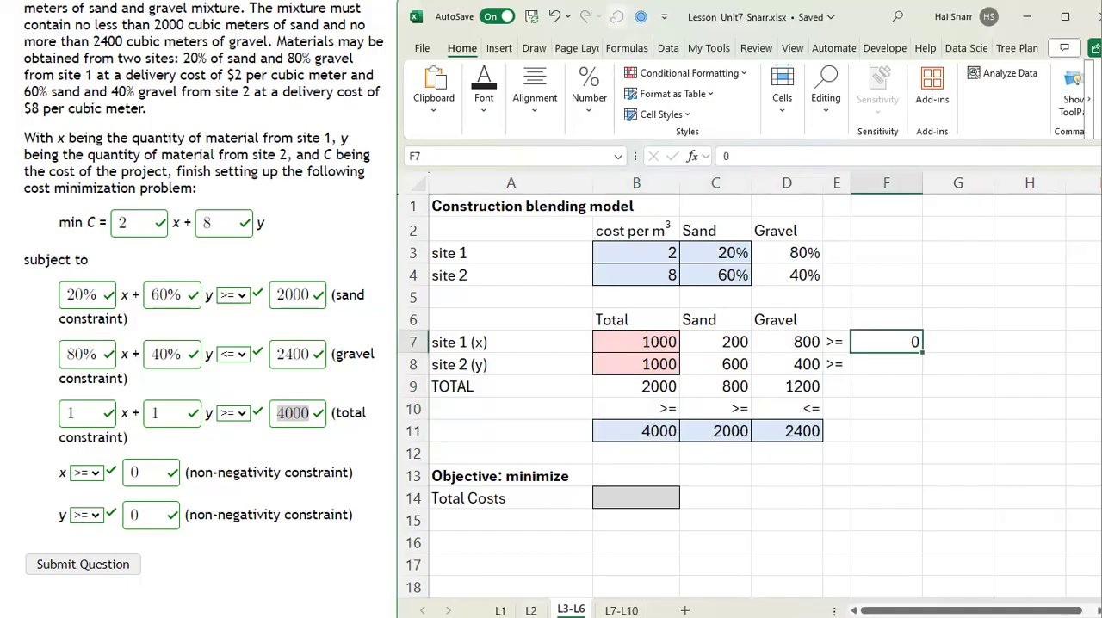
# Step: Enter 0 in F7 and F8 as the non-negativity limits for site 1 (x) and site 2 (y)
pyautogui.press('Left')
pyautogui.press('Left')
pyautogui.press('Left')
pyautogui.press('Left')
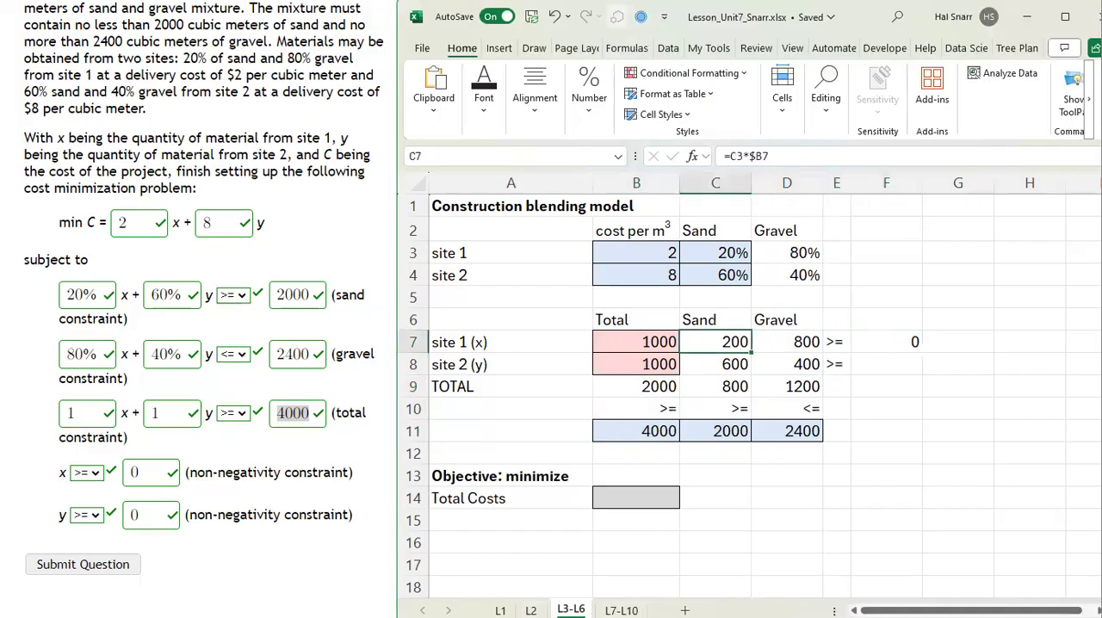
pyautogui.press('Right')
pyautogui.press('Right')
pyautogui.press('Right')
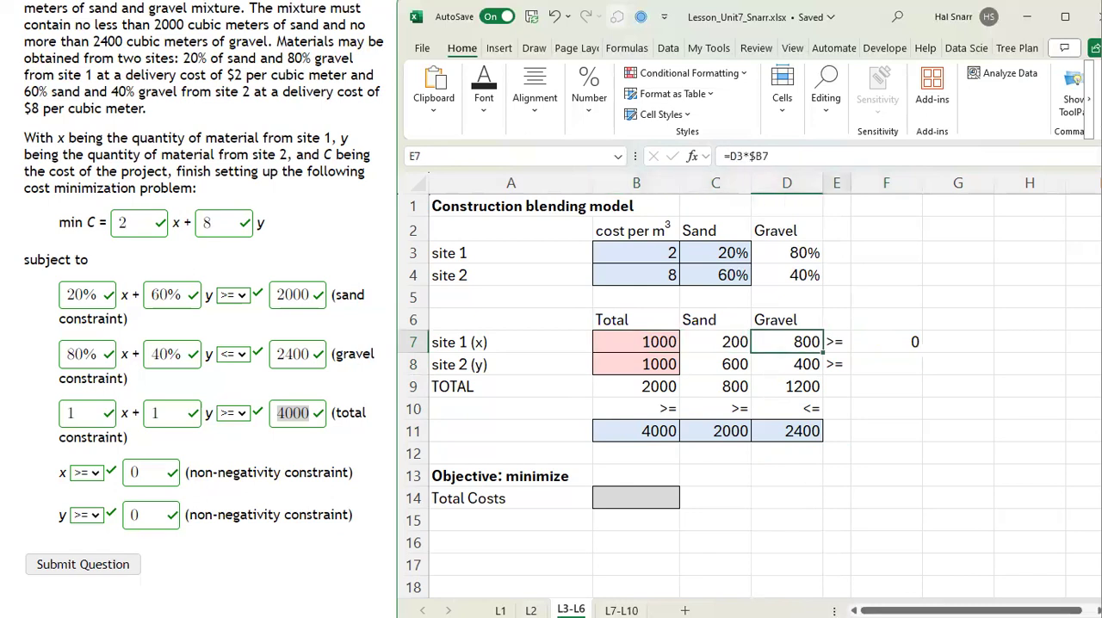
pyautogui.press('Right')
pyautogui.press('Down')
pyautogui.press('Left')
pyautogui.press('Left')
pyautogui.press('Left')
pyautogui.press('Left')
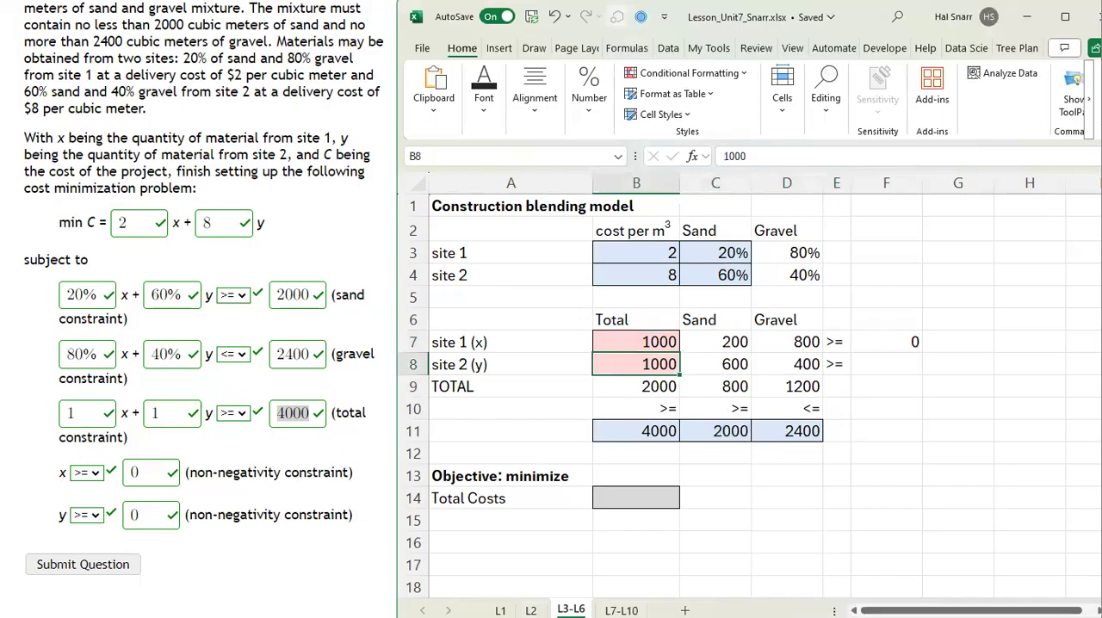
pyautogui.press('Right')
pyautogui.press('Right')
pyautogui.press('Right')
pyautogui.press('Right')
pyautogui.write('0')
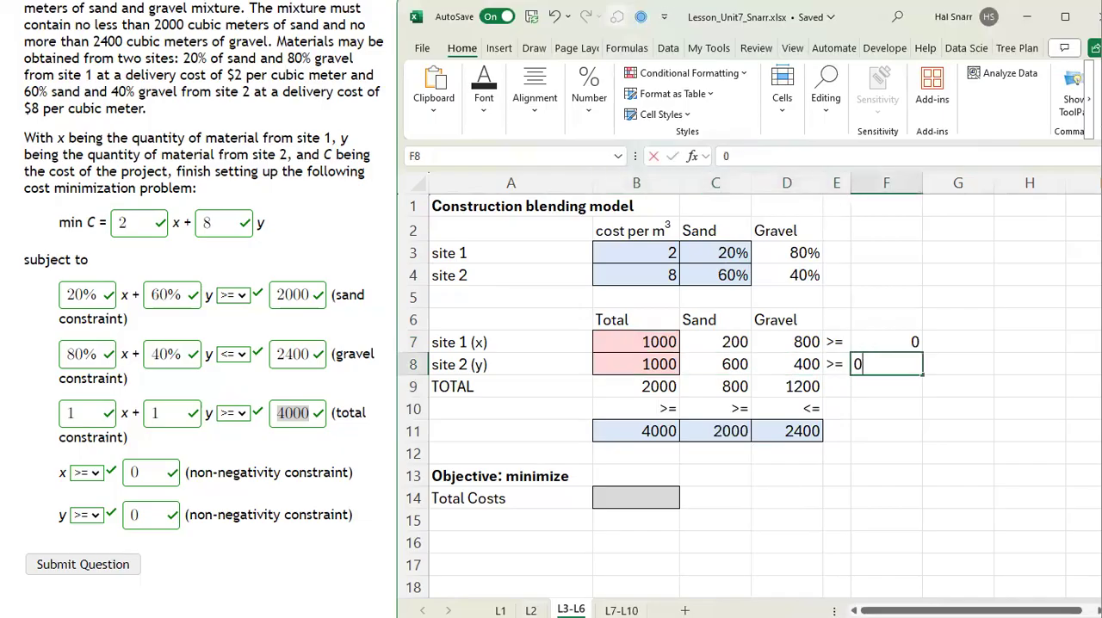
pyautogui.press('Return')
# Step: Narrow column F so it closely fits the zeros beside the inequality signs in column E
pyautogui.click(914, 183)
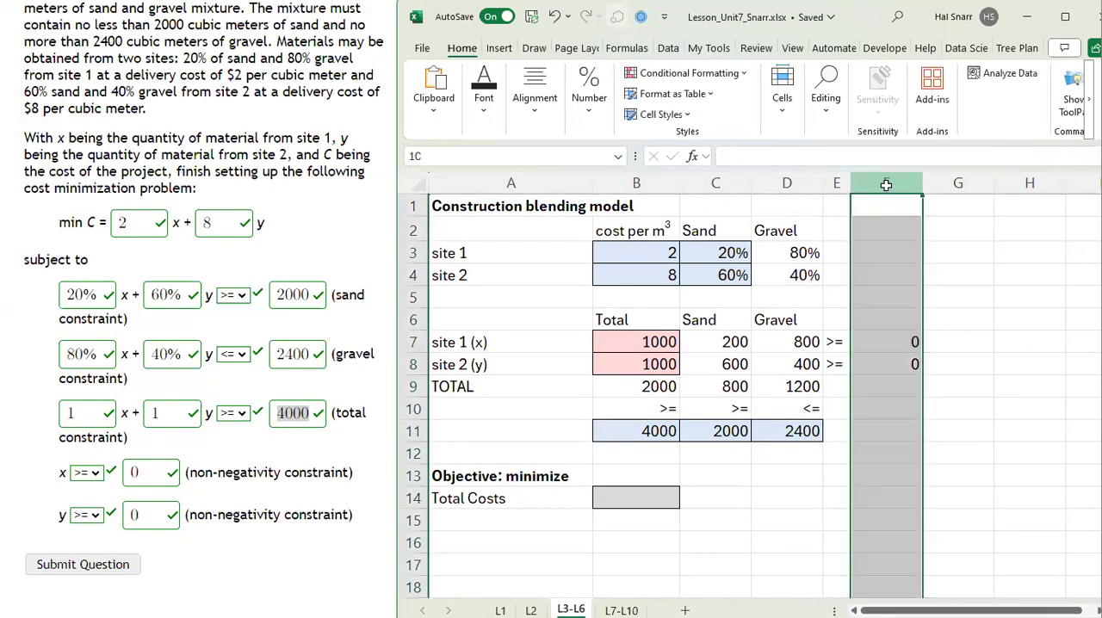
pyautogui.moveTo(921, 183); pyautogui.dragTo(870, 183)
pyautogui.click(976, 409)
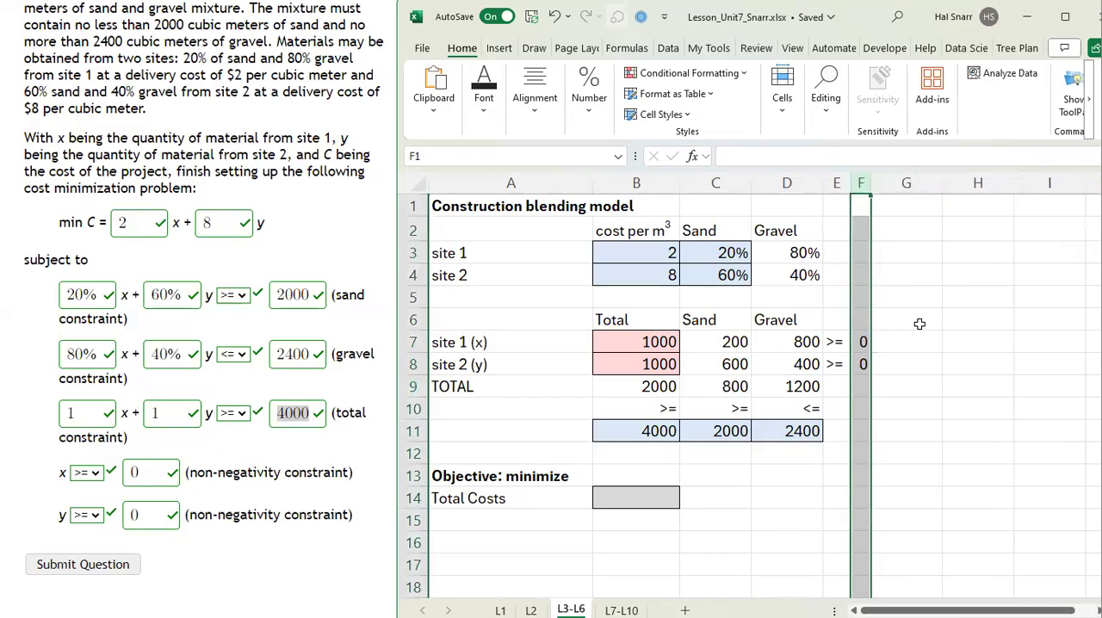
# Step: Calculate Total Costs in B14 as the SUMPRODUCT of the unit costs B3:B4 and the site totals B7:B8
pyautogui.click(638, 497)
pyautogui.write('=')
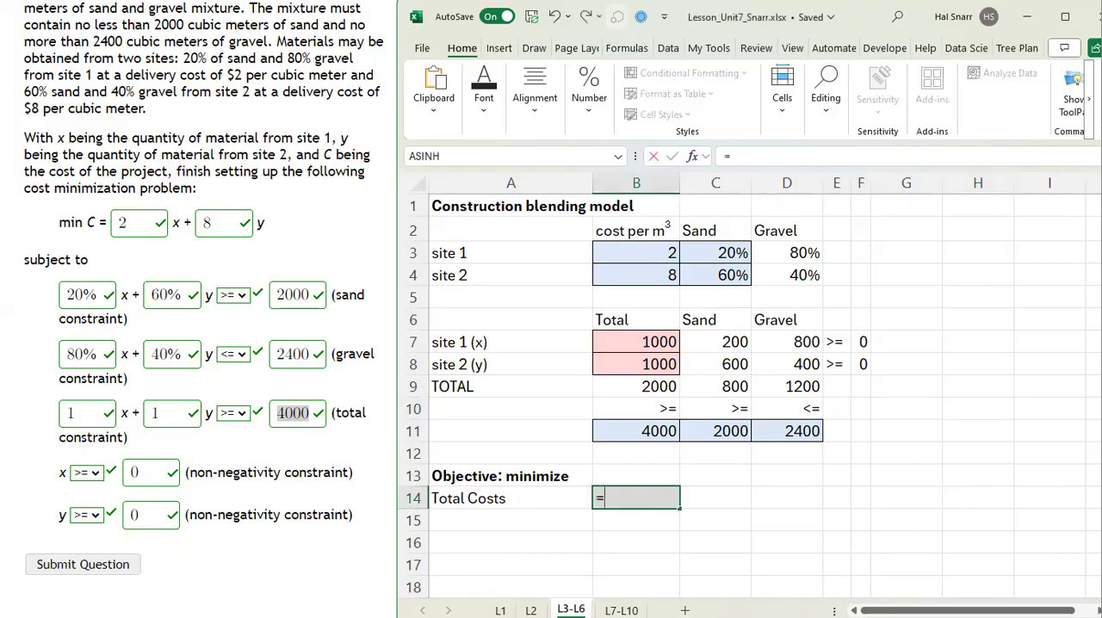
pyautogui.write('sumpr')
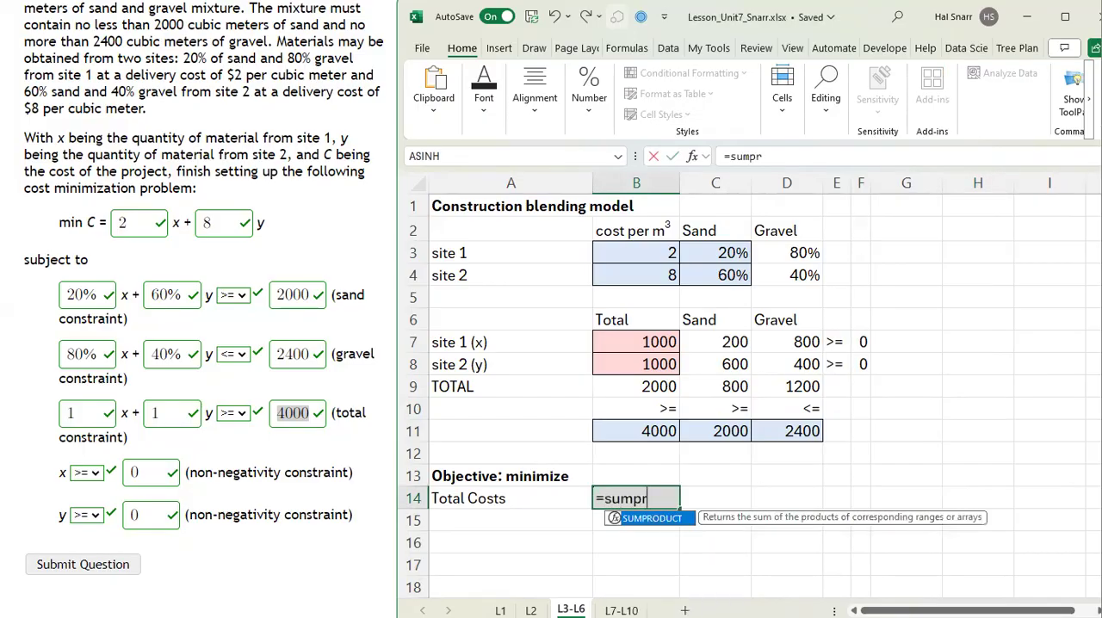
pyautogui.write('oduct(')
pyautogui.press('Up')
pyautogui.press('Up')
pyautogui.press('Up')
pyautogui.press('Up')
pyautogui.press('Up')
pyautogui.press('Up')
pyautogui.press('Up')
pyautogui.press('Up')
pyautogui.press('Up')
pyautogui.press('Up')
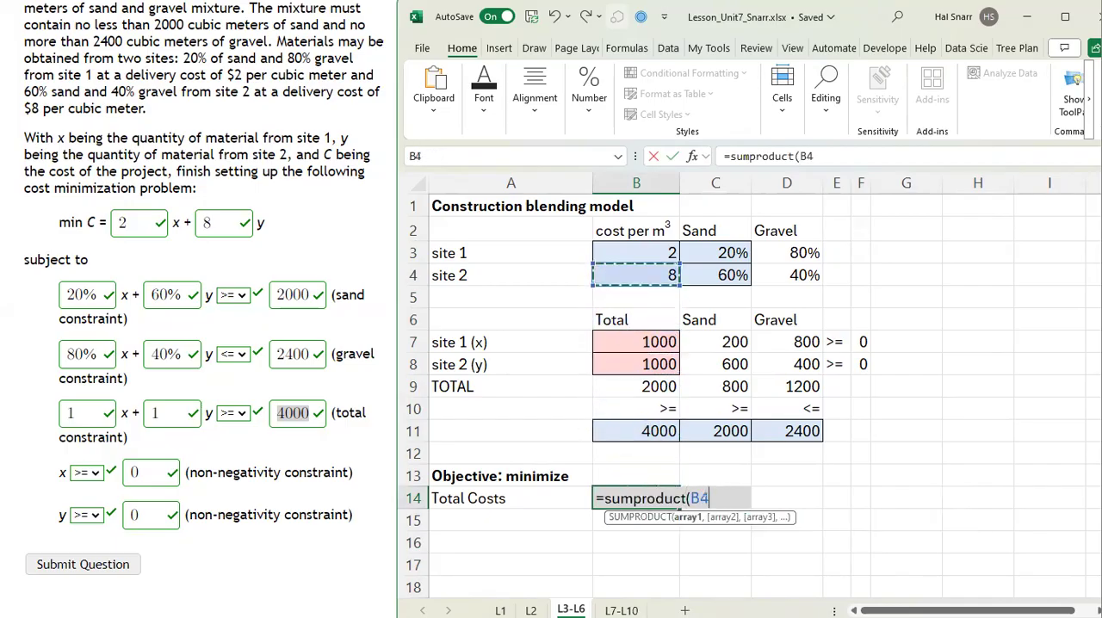
pyautogui.press('Up')
pyautogui.hotkey('shift', 'Down')
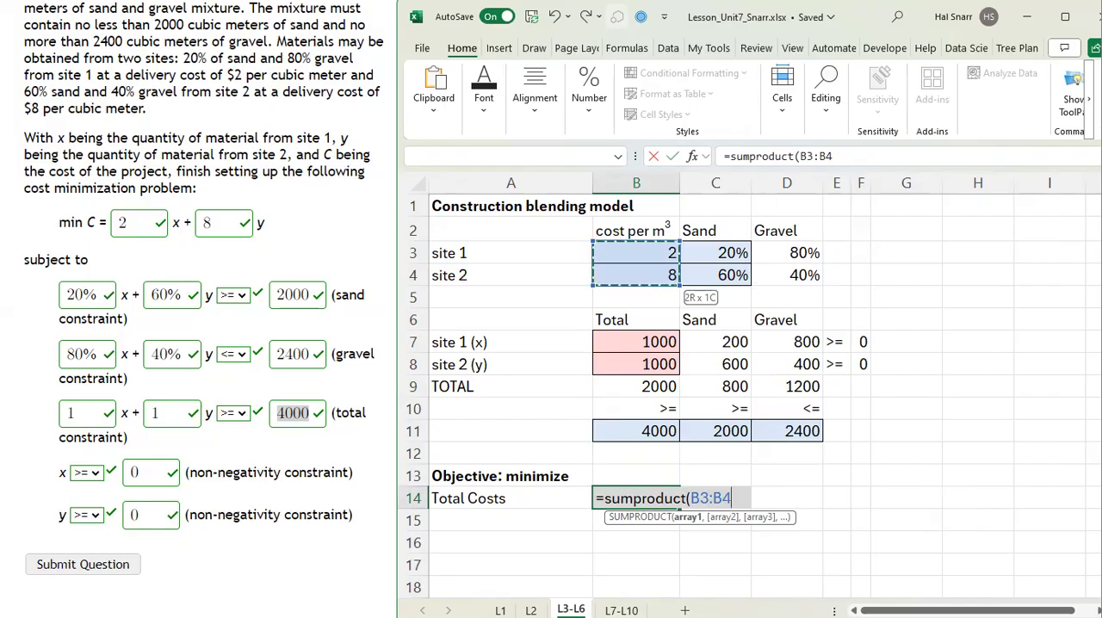
pyautogui.write(',')
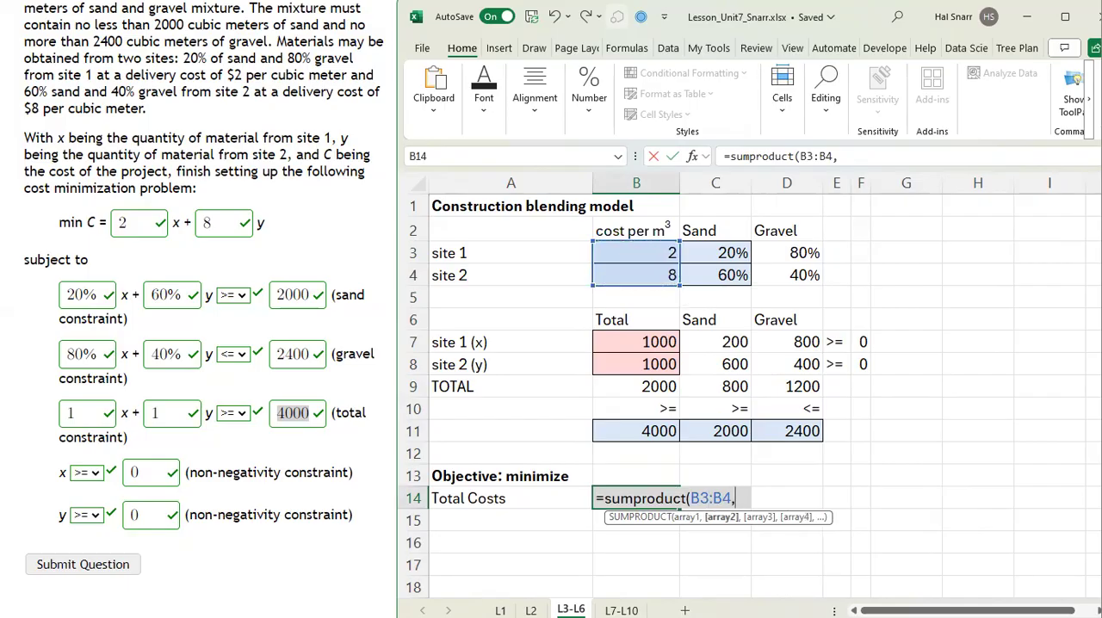
pyautogui.press('Up')
pyautogui.press('Up')
pyautogui.press('Up')
pyautogui.press('Up')
pyautogui.press('Up')
pyautogui.press('Up')
pyautogui.press('Up')
pyautogui.hotkey('shift', 'Down')
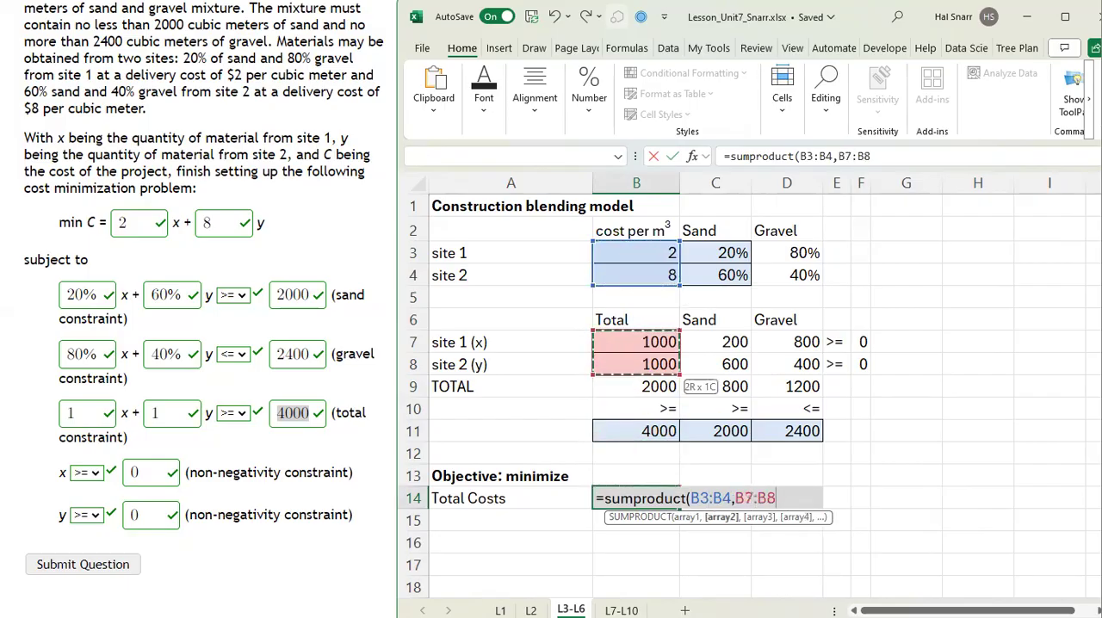
pyautogui.write(')')
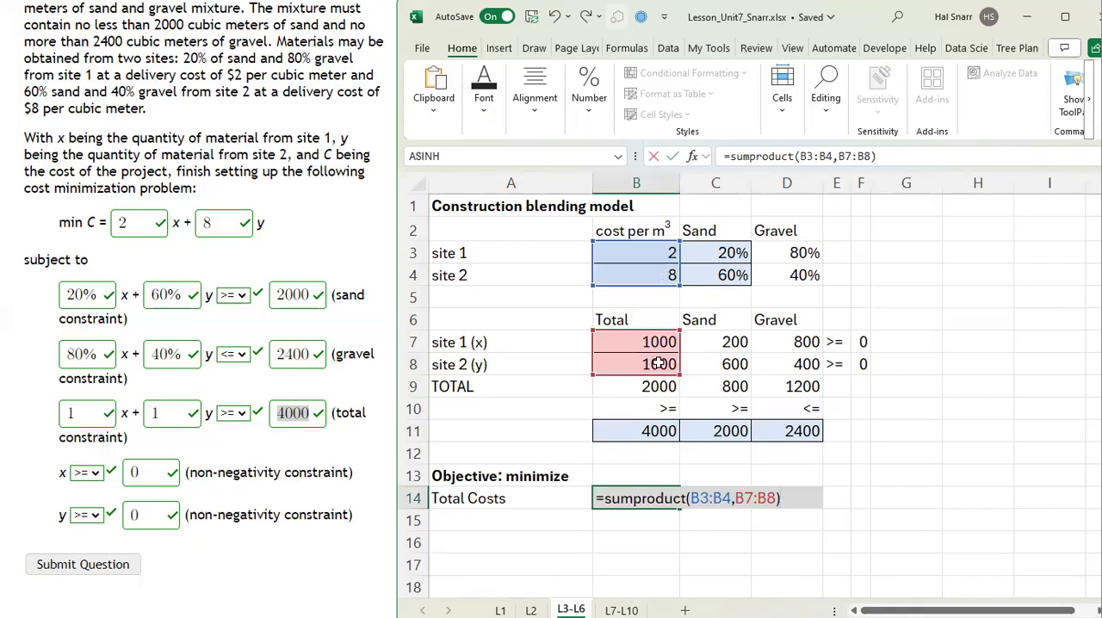
pyautogui.press('Return')
pyautogui.click(665, 498)
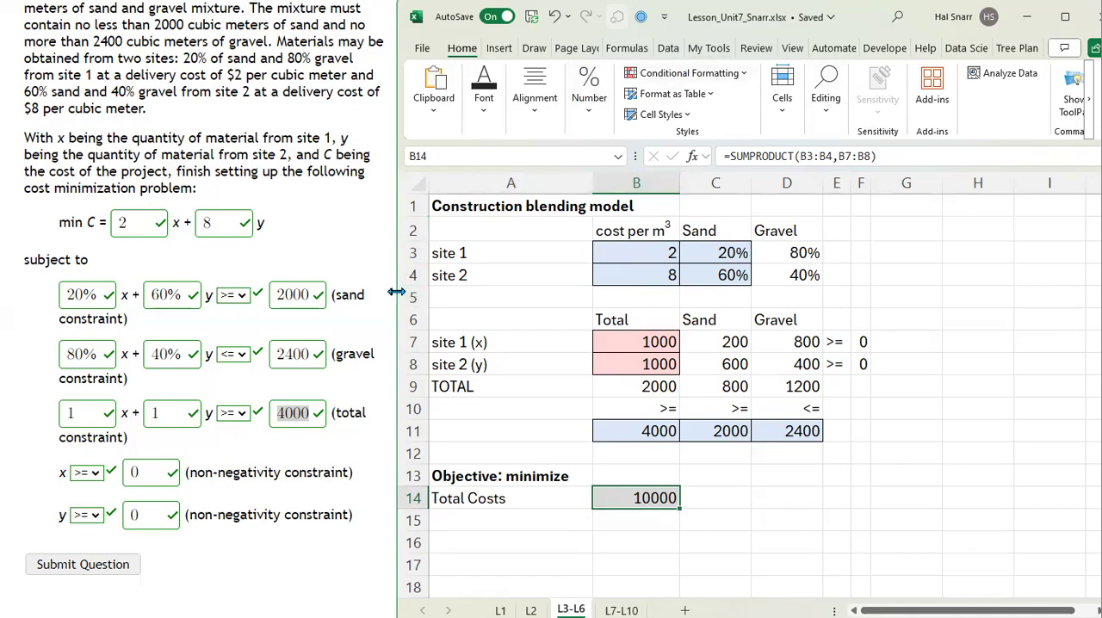
# Step: Widen the workbook window and check in the Excel add-ins settings whether the Solver Add-in is enabled
pyautogui.moveTo(395, 293); pyautogui.dragTo(232, 293)
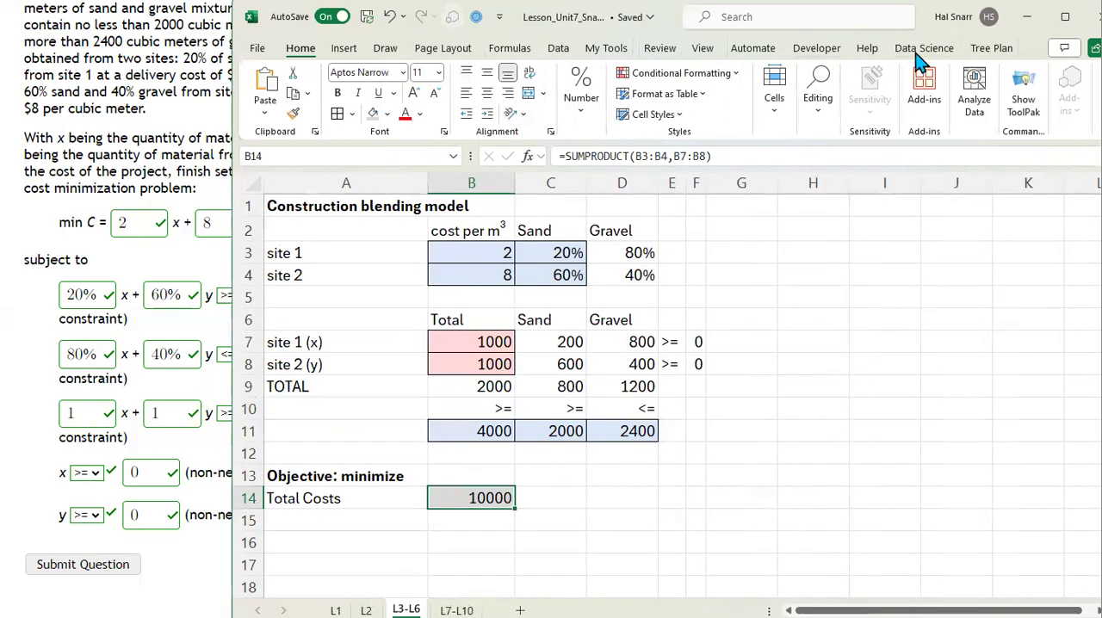
pyautogui.click(560, 50)
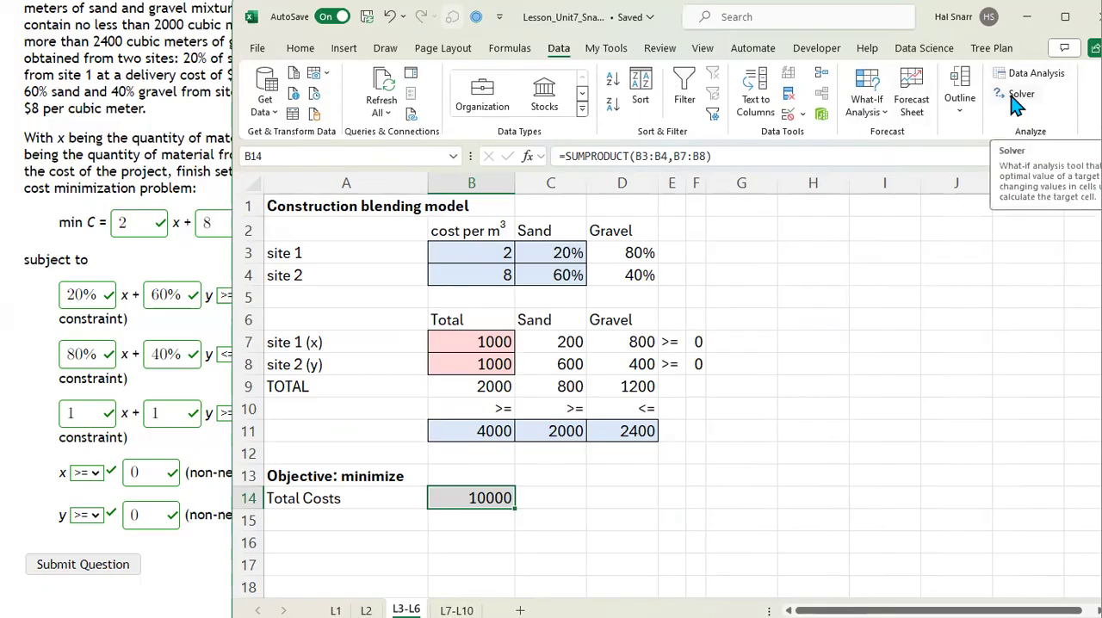
pyautogui.click(257, 48)
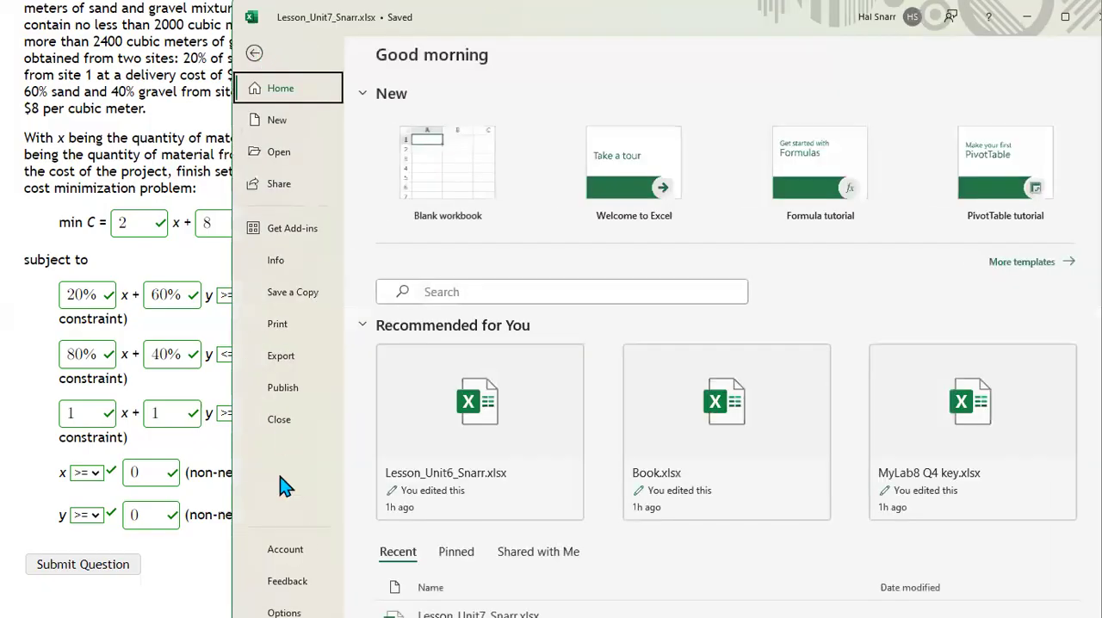
pyautogui.click(284, 611)
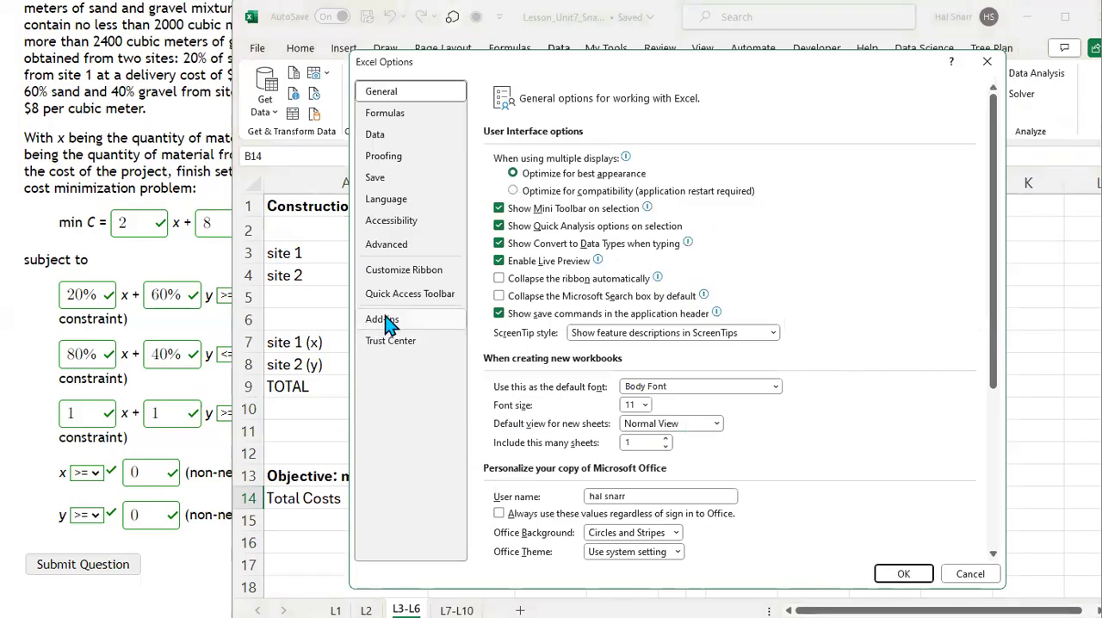
pyautogui.click(384, 320)
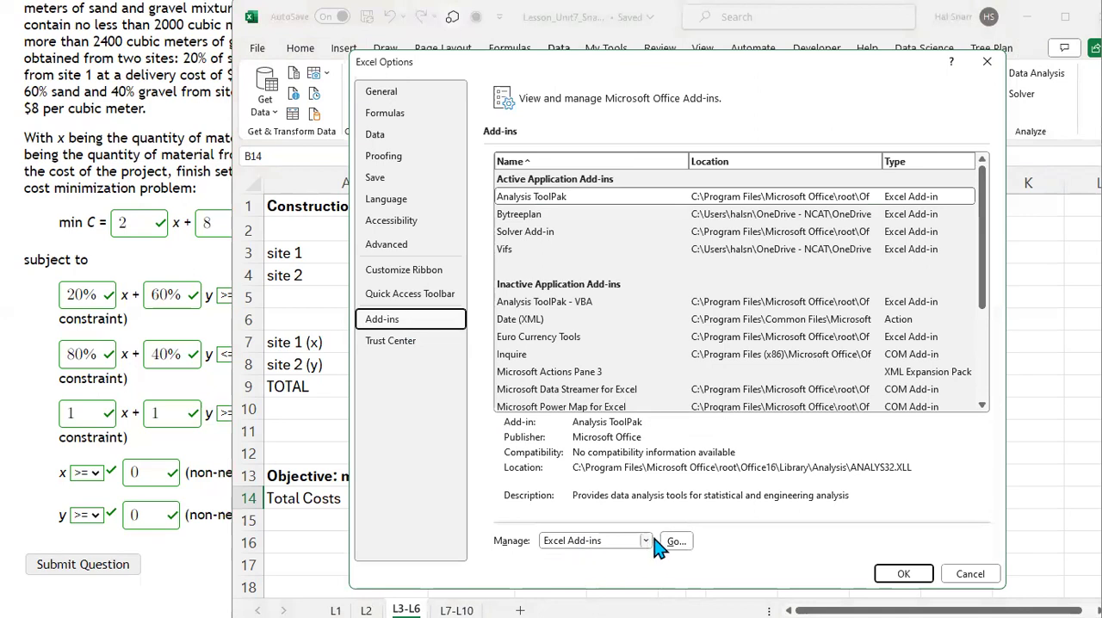
pyautogui.click(681, 542)
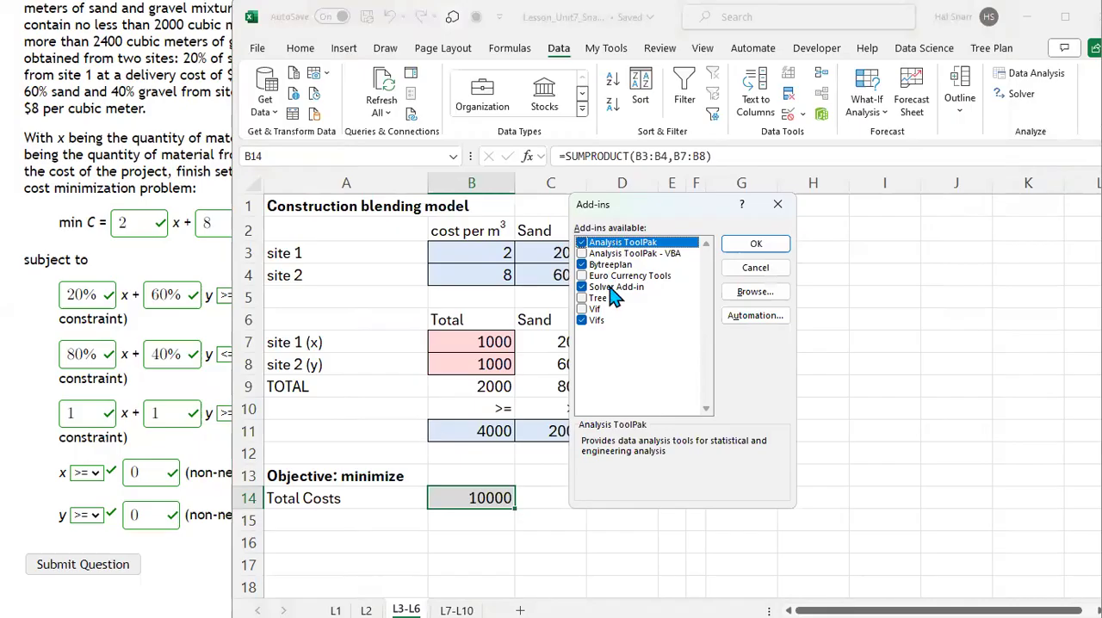
pyautogui.click(750, 244)
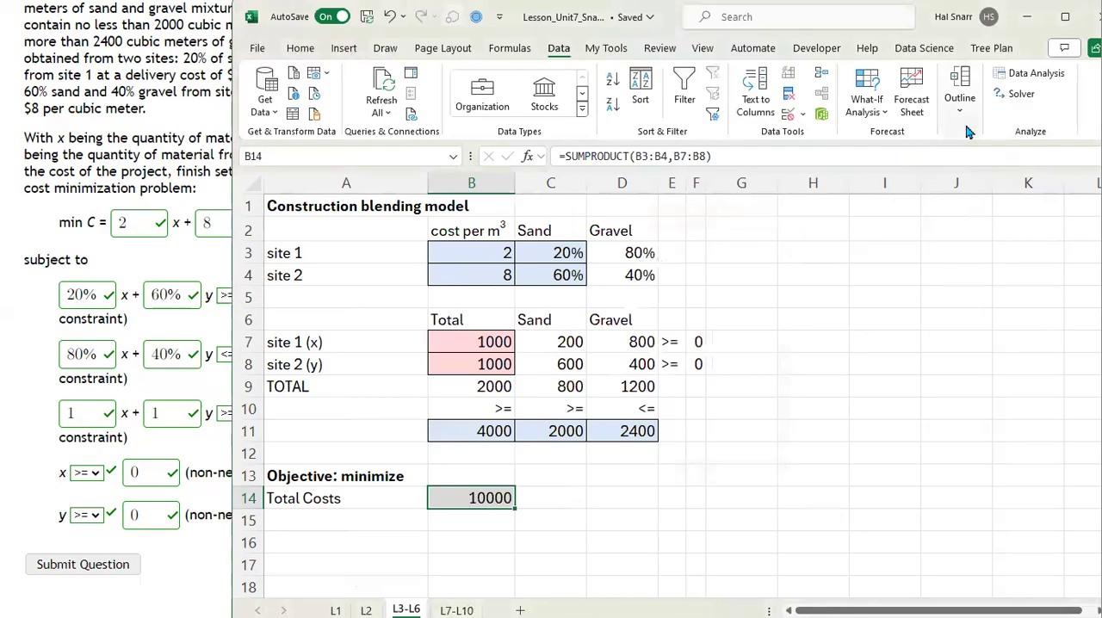
# Step: Set up Solver to minimize objective cell B14 by changing the variable cells B7:B8
pyautogui.click(1020, 94)
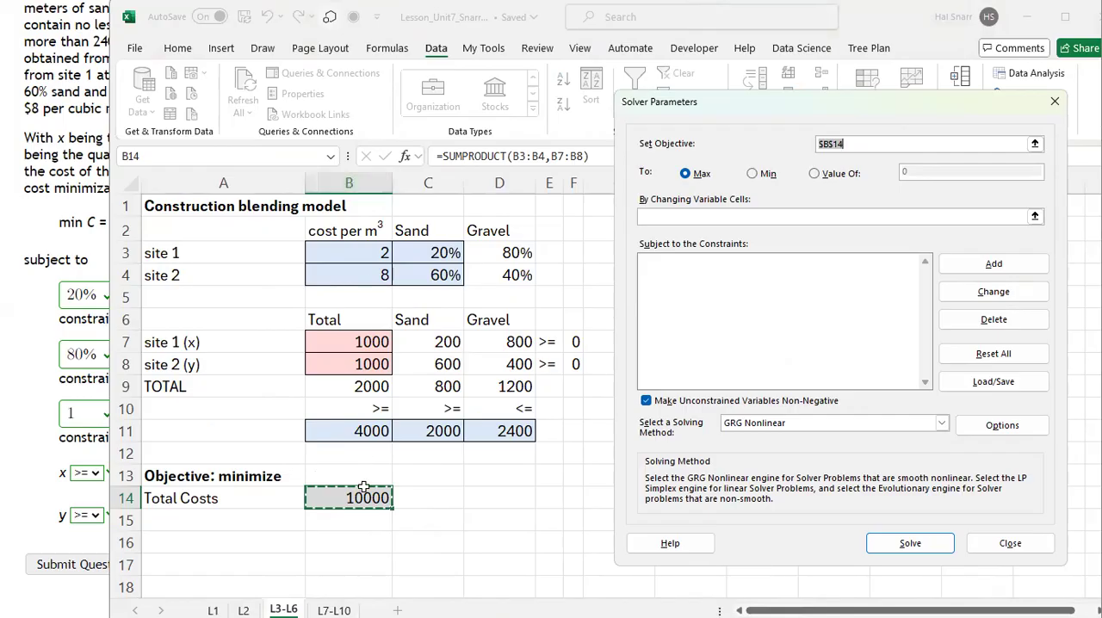
pyautogui.click(863, 144)
pyautogui.click(751, 173)
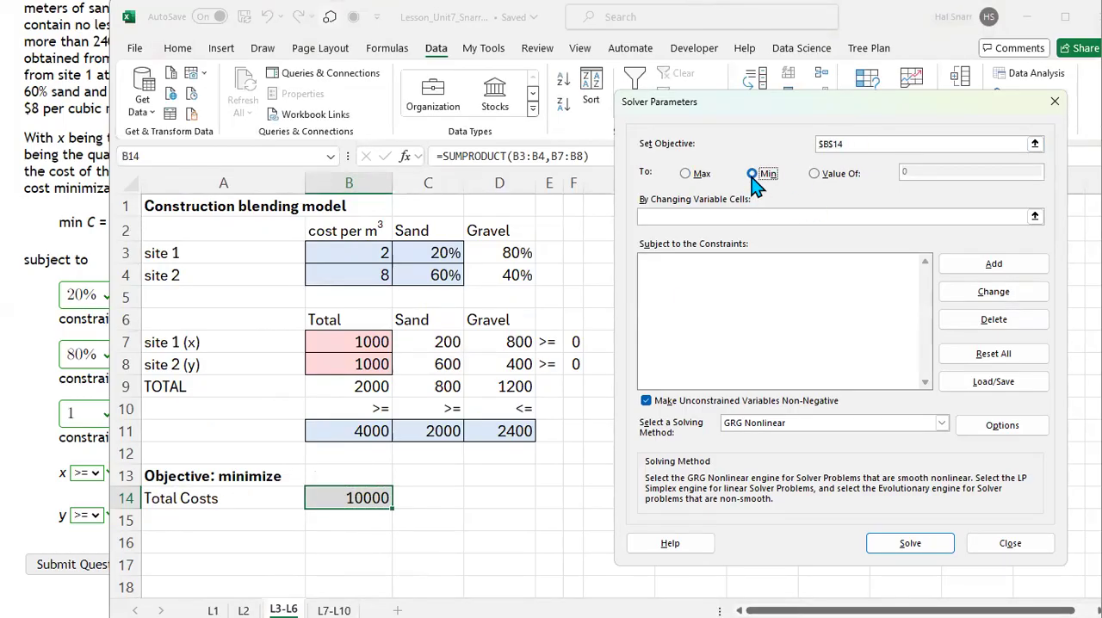
pyautogui.click(658, 216)
pyautogui.moveTo(364, 341); pyautogui.dragTo(366, 361)
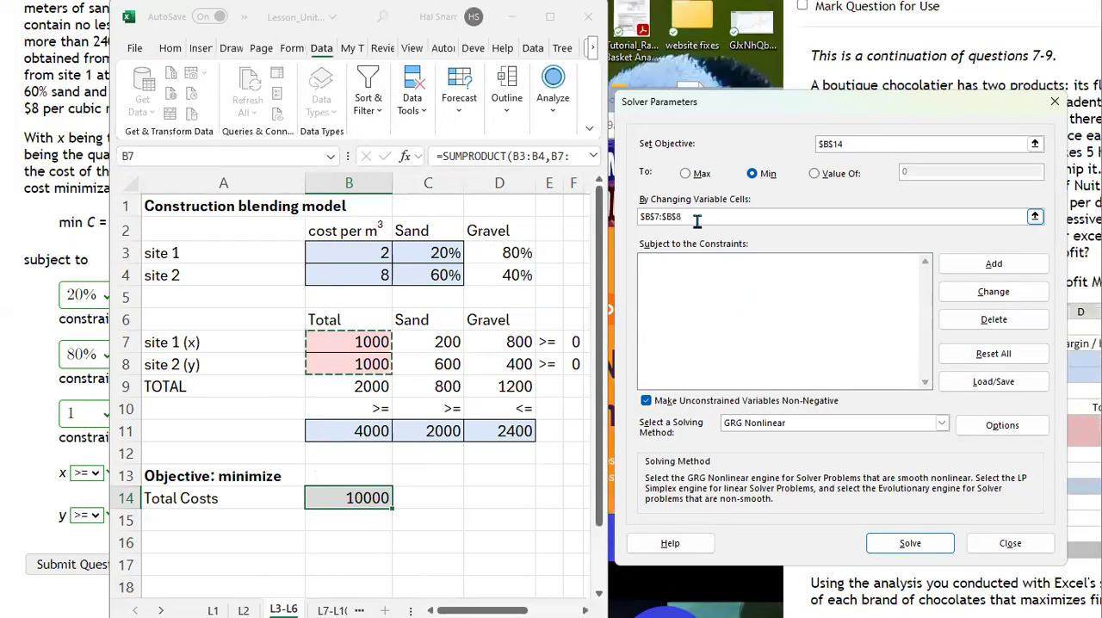
pyautogui.moveTo(697, 221); pyautogui.dragTo(614, 219)
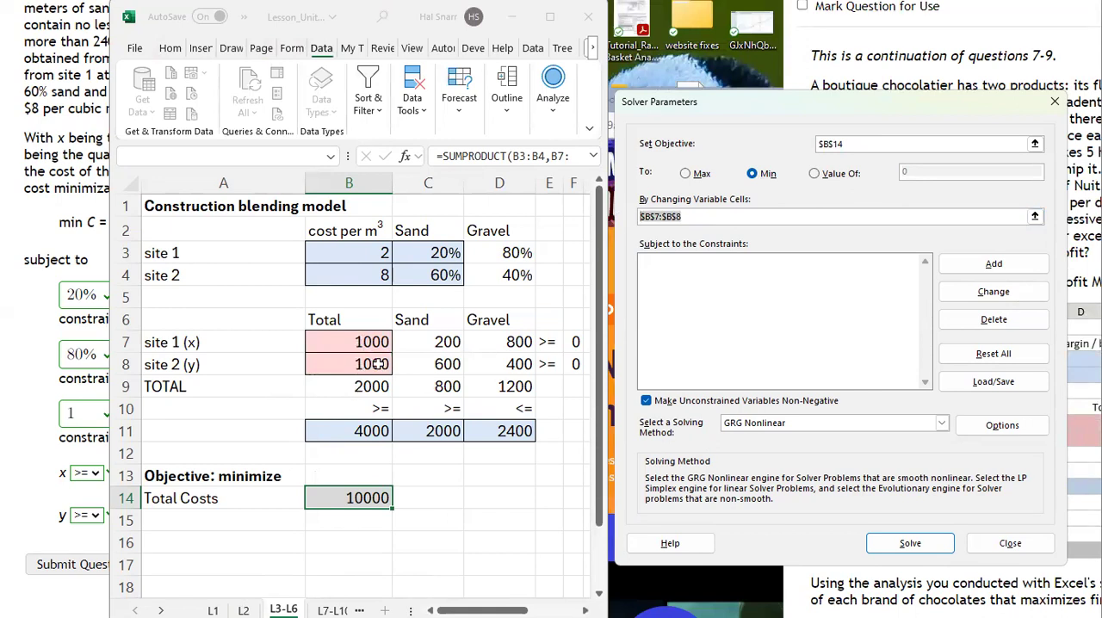
pyautogui.click(827, 144)
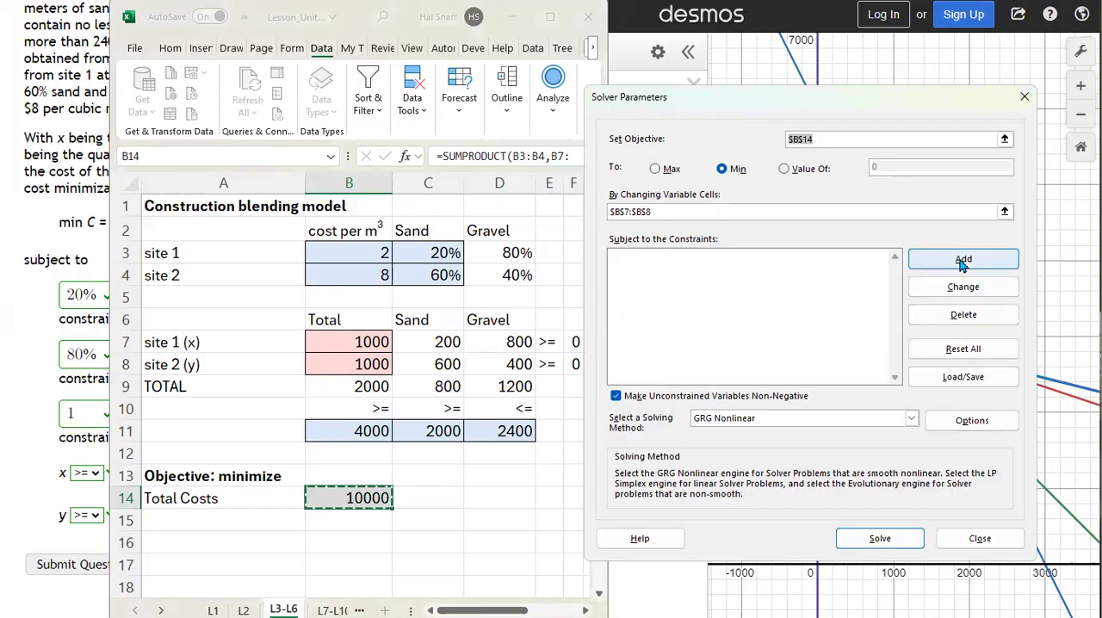
# Step: Add the Solver constraint for the total quantity, B9 >= B11
pyautogui.click(962, 260)
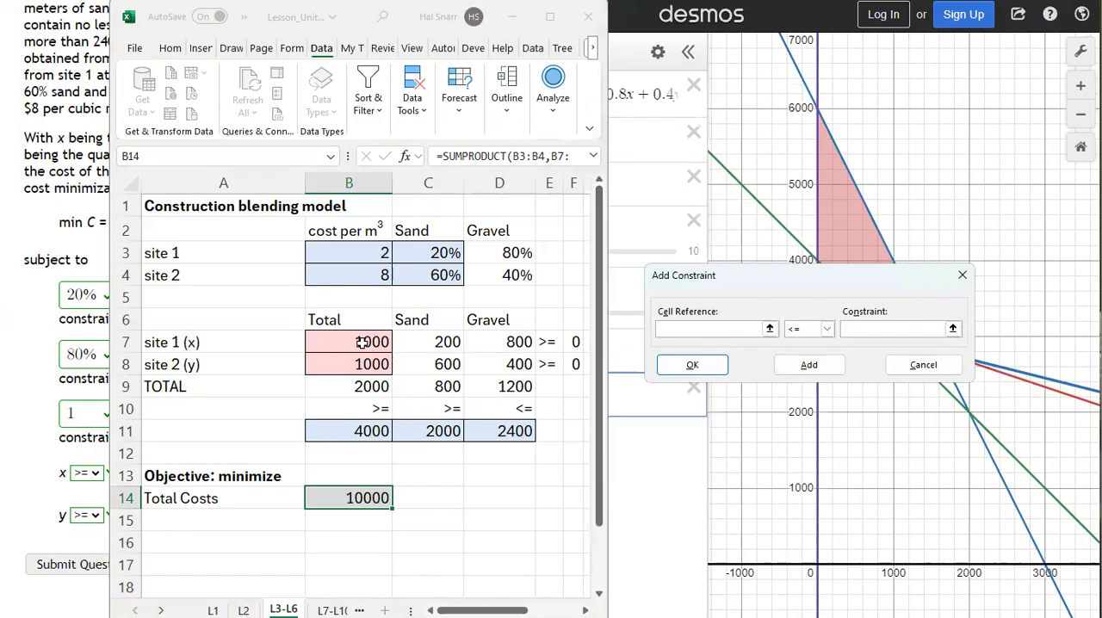
pyautogui.click(365, 389)
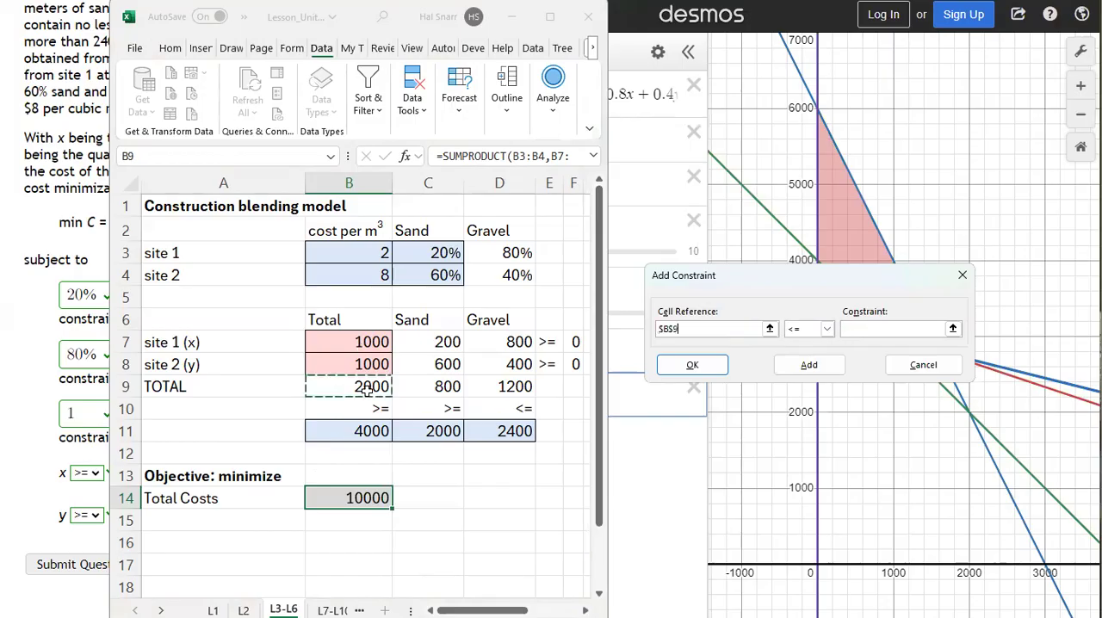
pyautogui.click(826, 330)
pyautogui.click(804, 364)
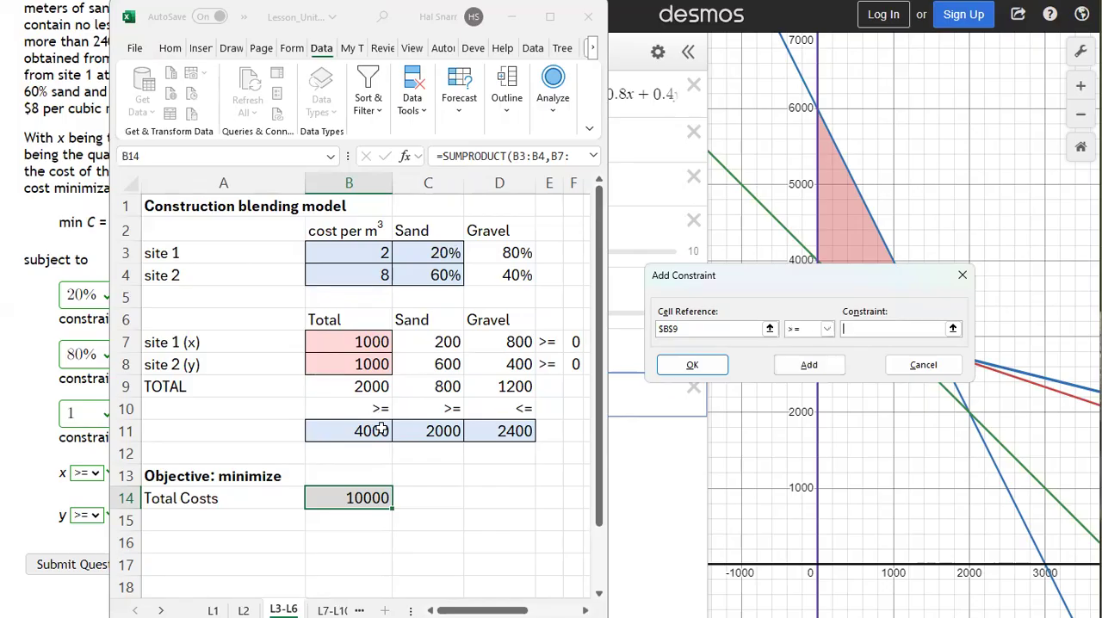
pyautogui.click(342, 431)
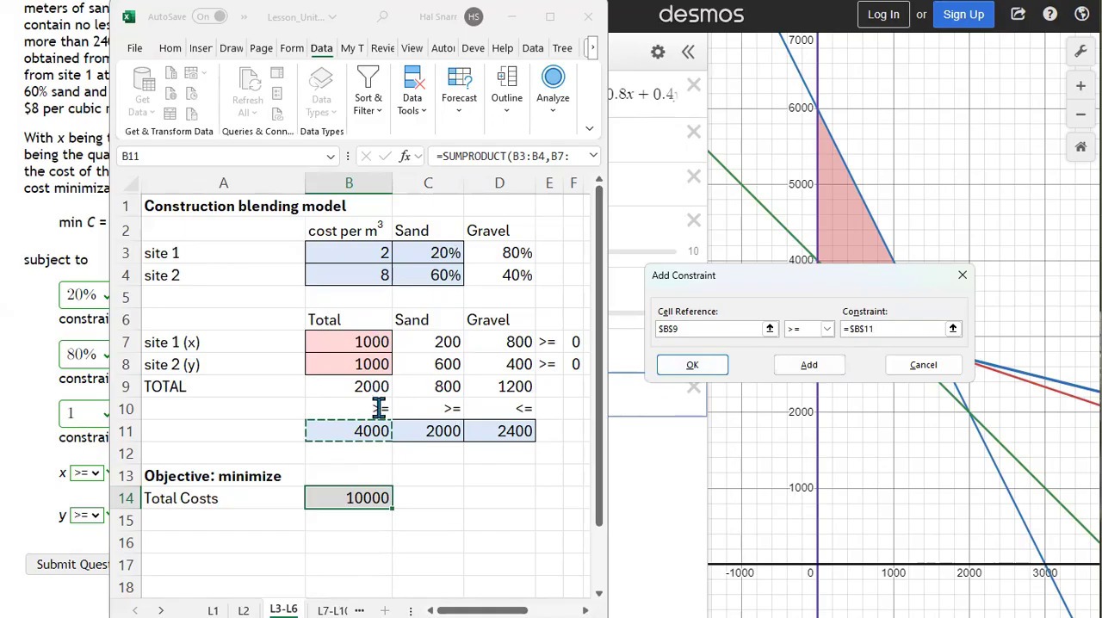
pyautogui.click(809, 365)
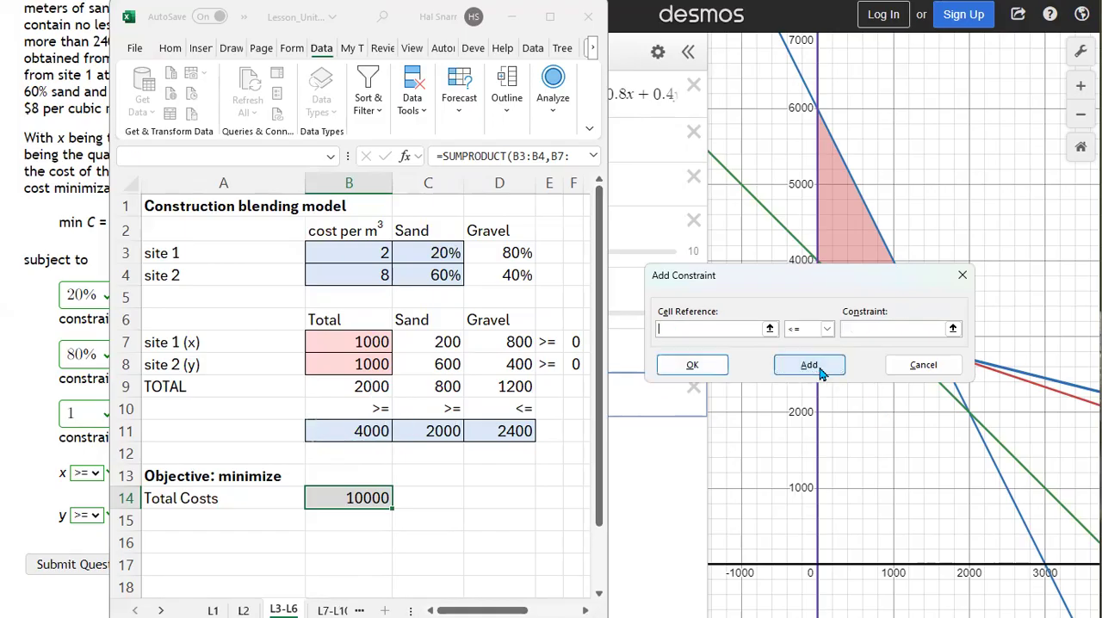
# Step: Add the Solver constraint for the sand quantity, C9 >= C11
pyautogui.click(438, 386)
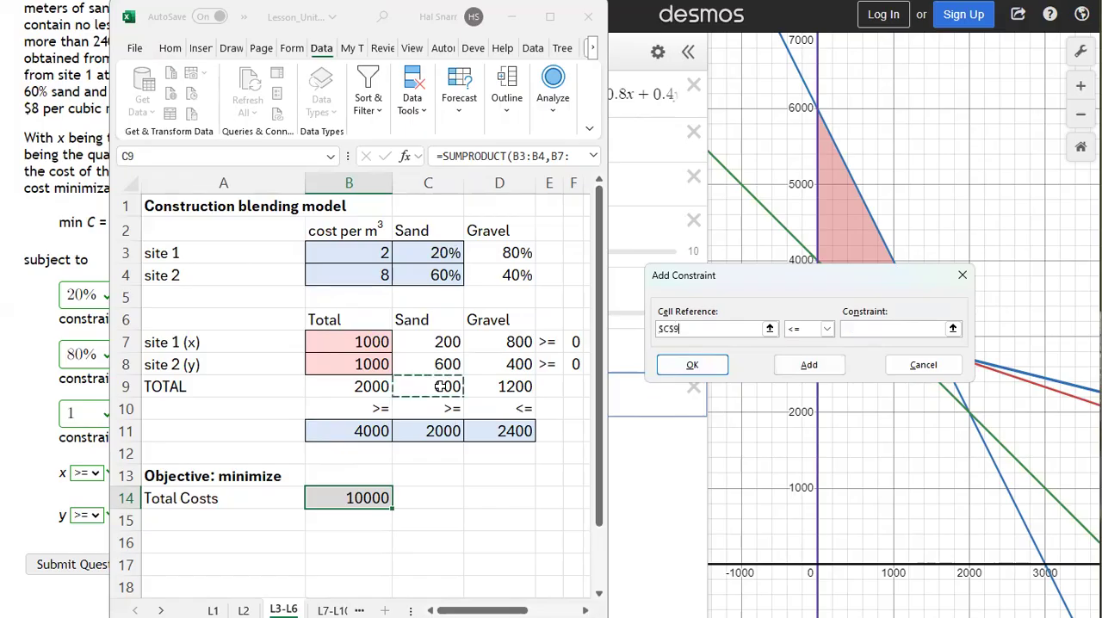
pyautogui.click(826, 329)
pyautogui.click(805, 366)
pyautogui.click(456, 444)
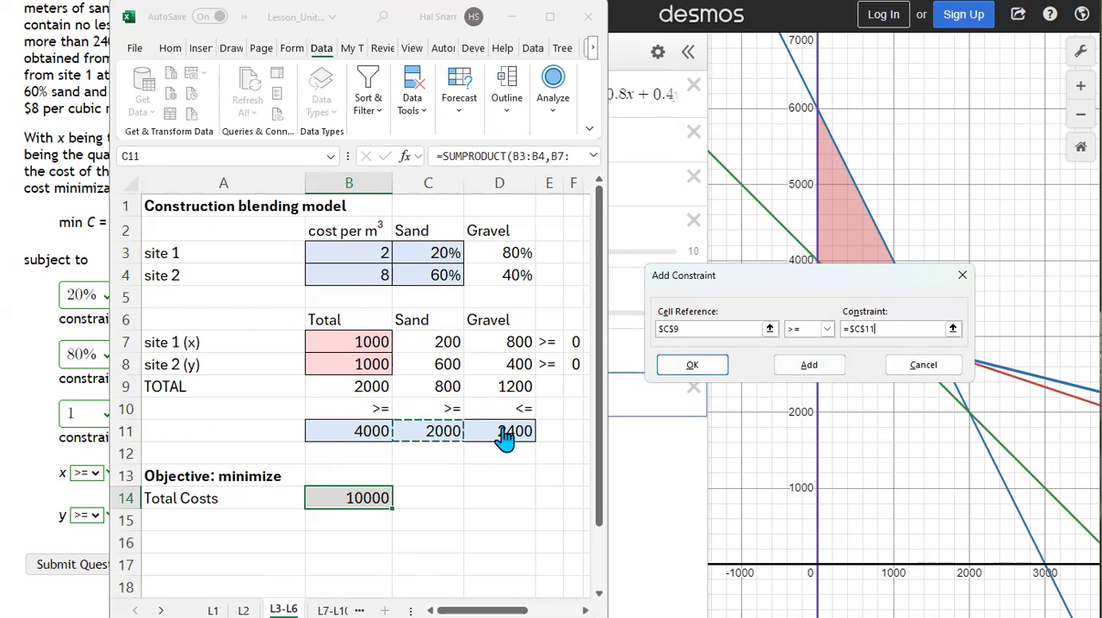
pyautogui.click(806, 369)
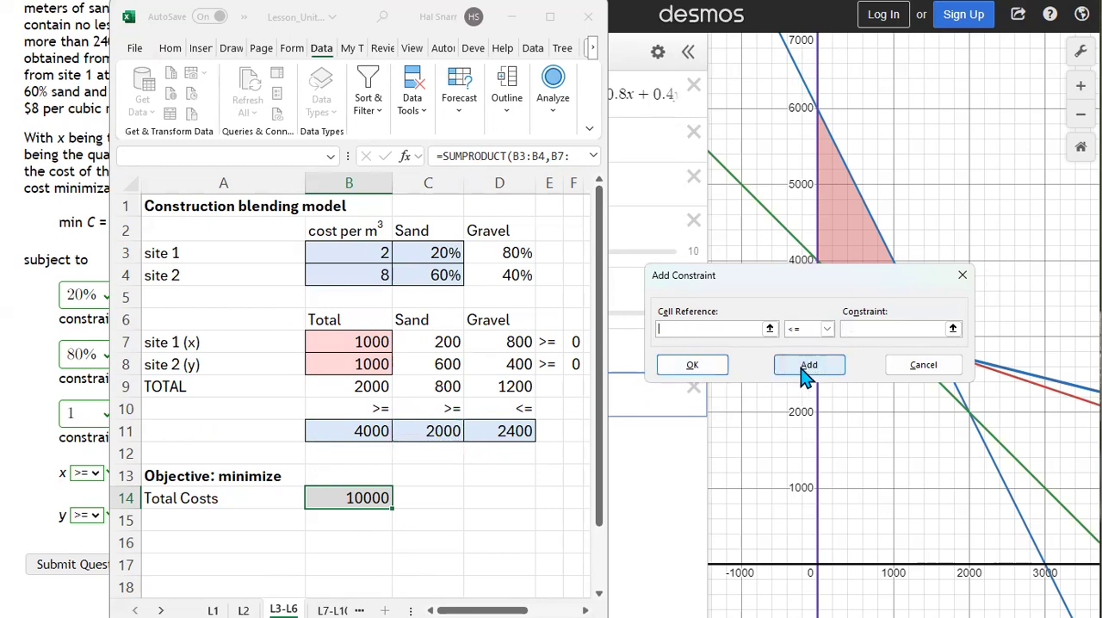
# Step: Add the Solver constraint for the gravel quantity, D9 <= D11
pyautogui.click(513, 386)
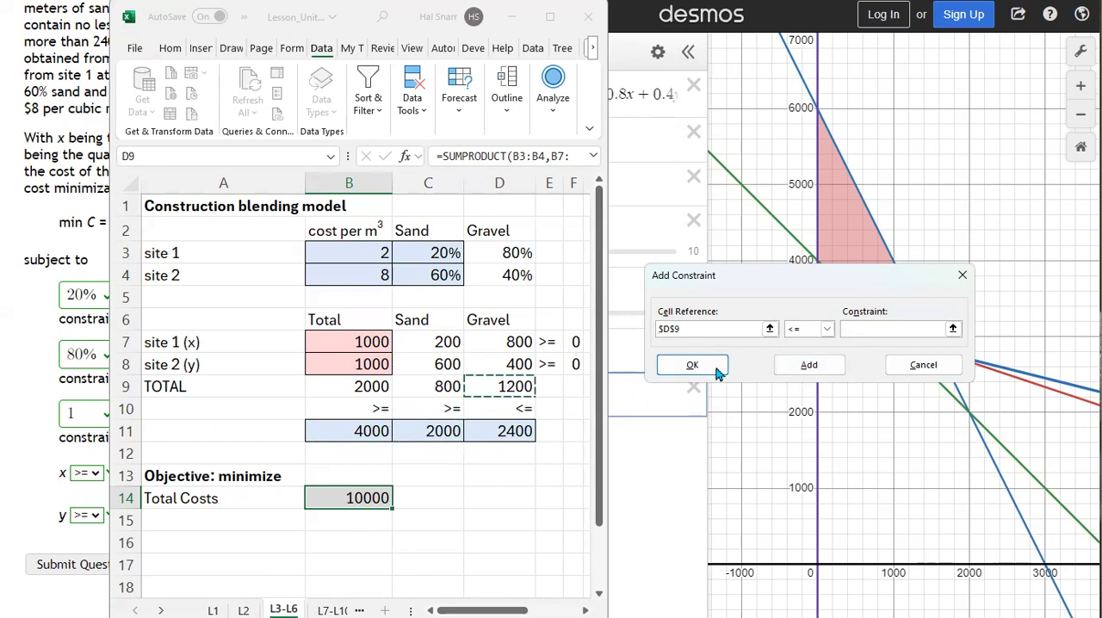
pyautogui.click(888, 330)
pyautogui.click(519, 433)
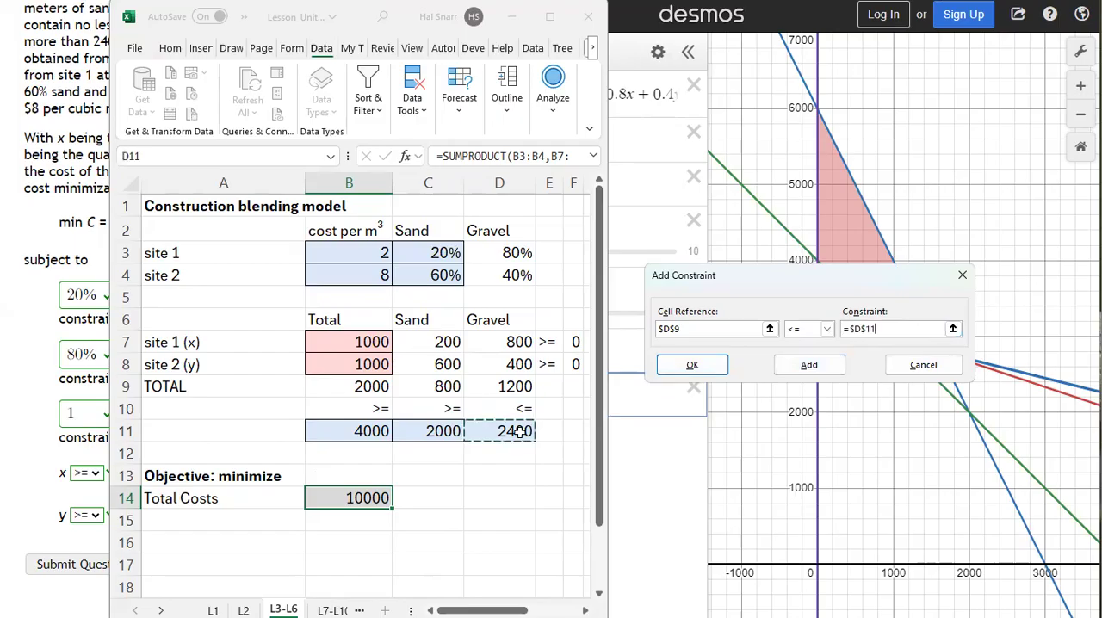
pyautogui.click(811, 368)
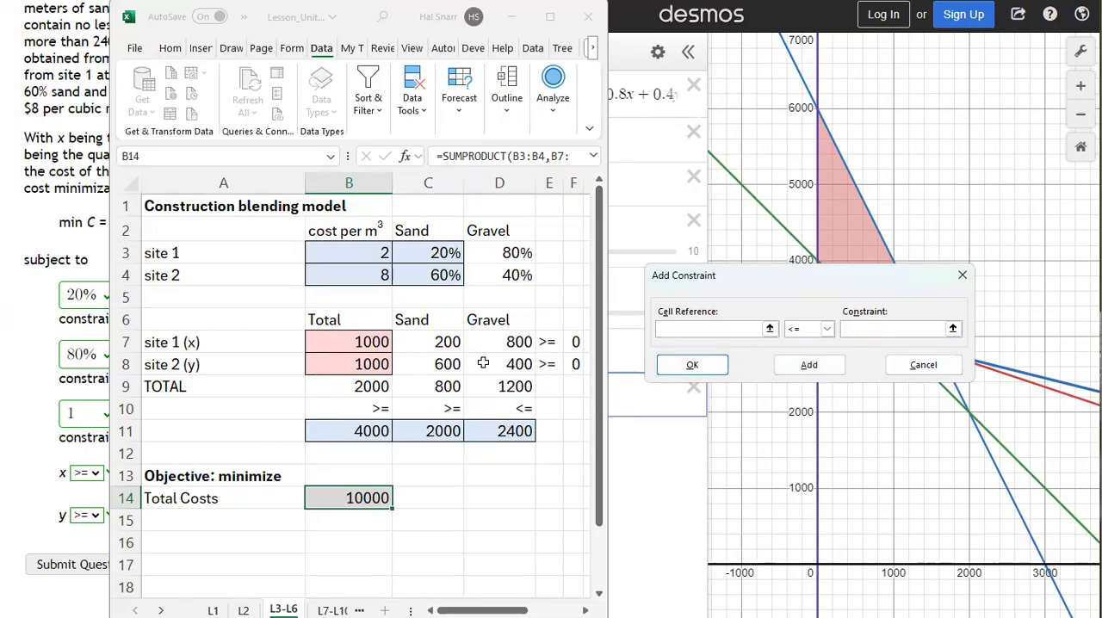
# Step: Add the Solver non-negativity constraint for the site 1 quantity, B7 >= 0
pyautogui.click(365, 341)
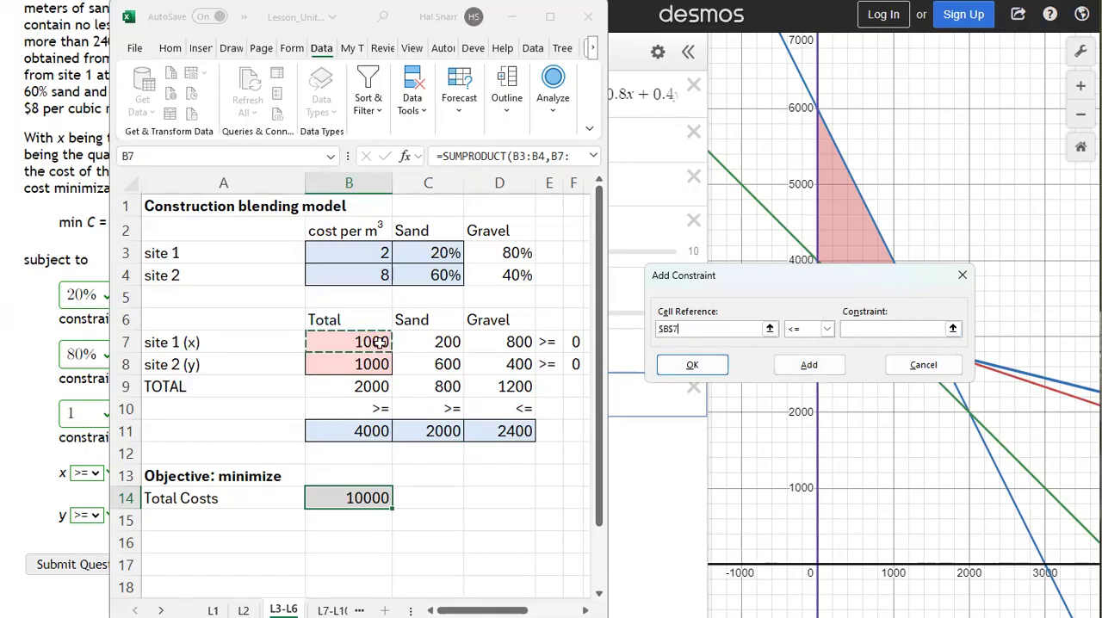
pyautogui.click(826, 328)
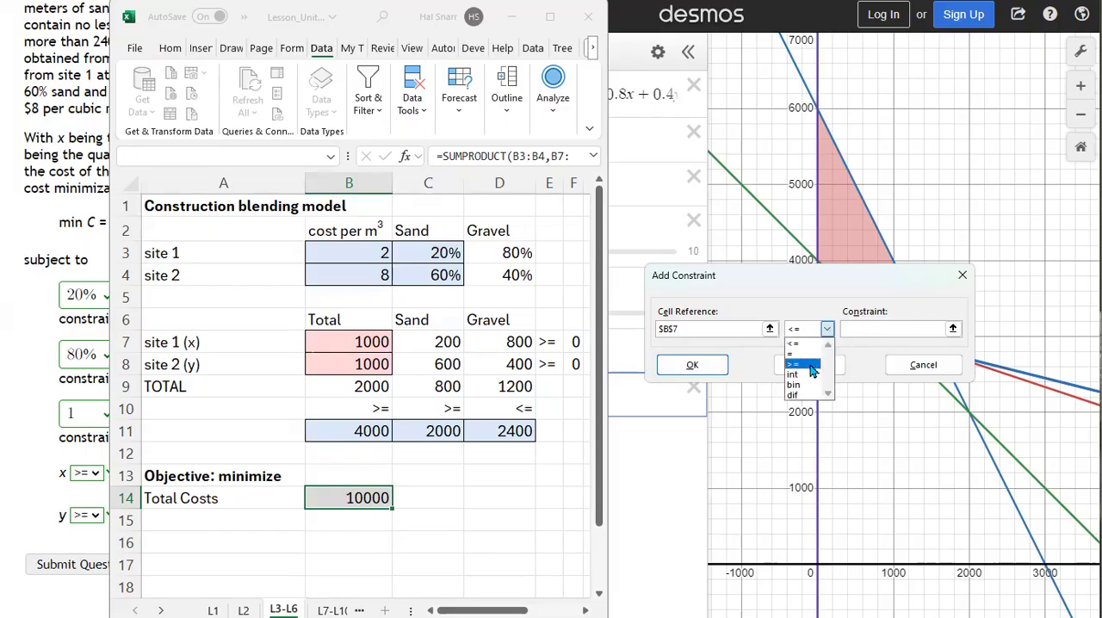
pyautogui.click(793, 364)
pyautogui.click(894, 331)
pyautogui.write('0')
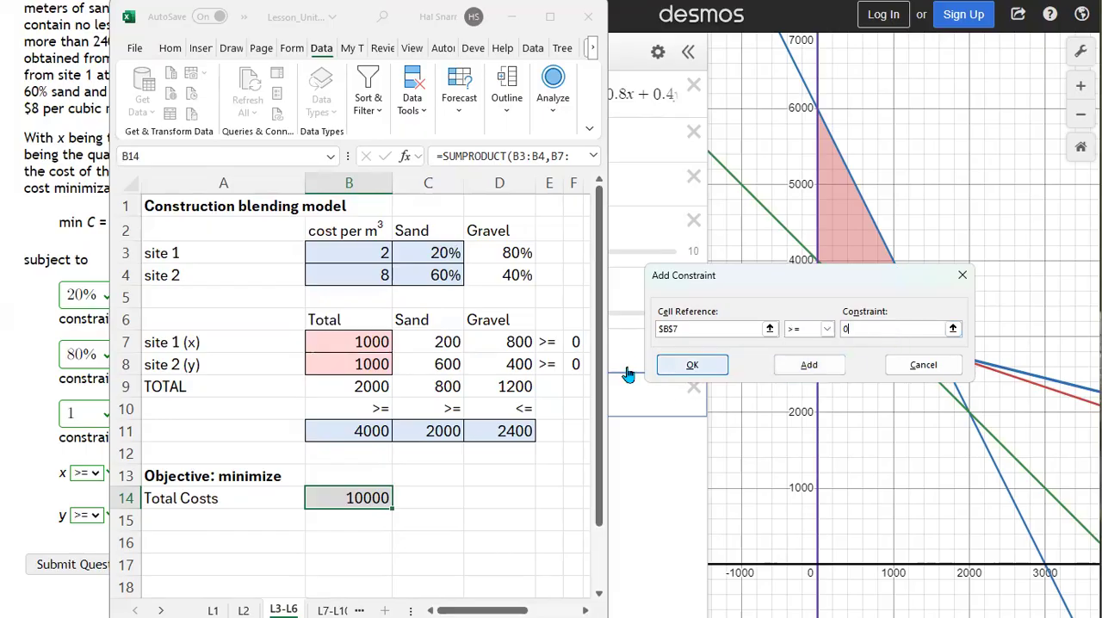
pyautogui.click(785, 368)
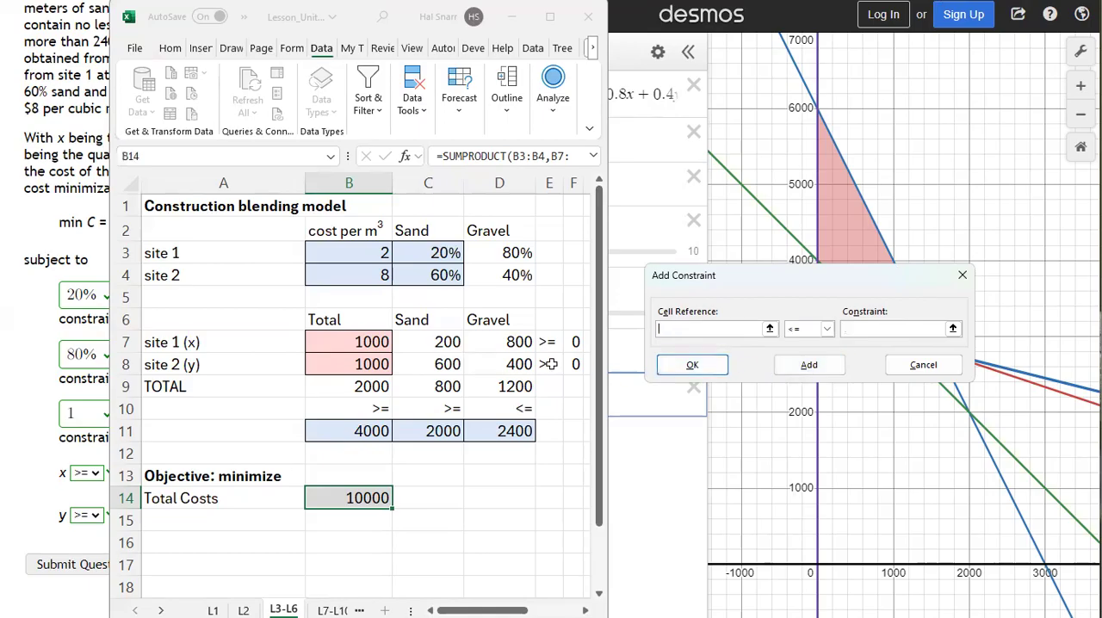
# Step: Add the site 2 non-negativity constraint, B8 >= 0, as the last one and return to the Solver parameters
pyautogui.click(361, 364)
pyautogui.click(826, 329)
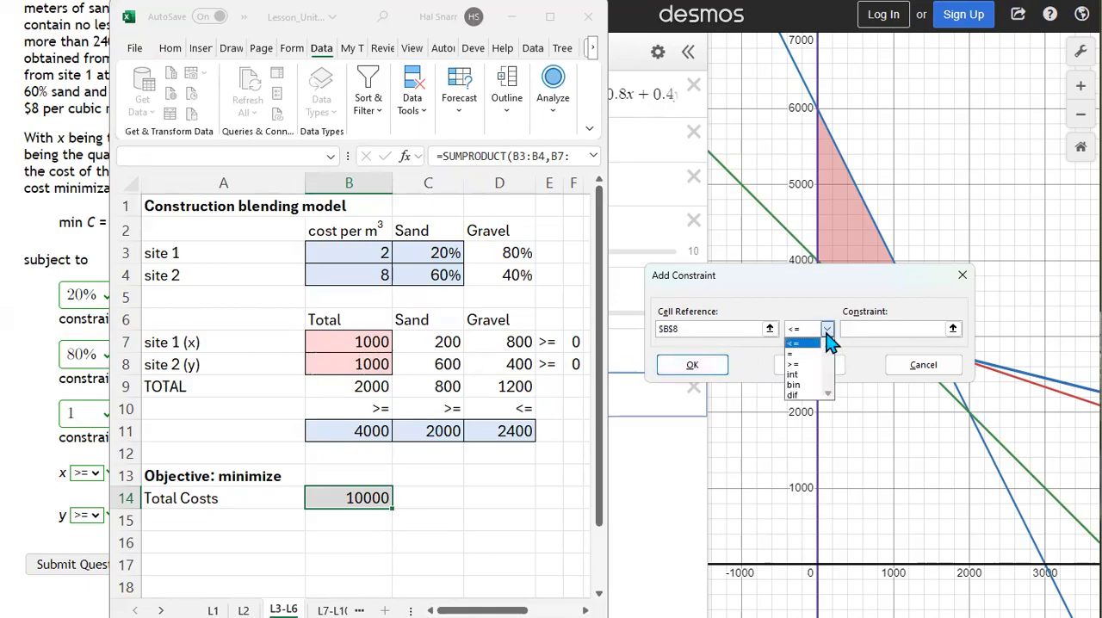
pyautogui.click(816, 368)
pyautogui.click(865, 329)
pyautogui.write('0')
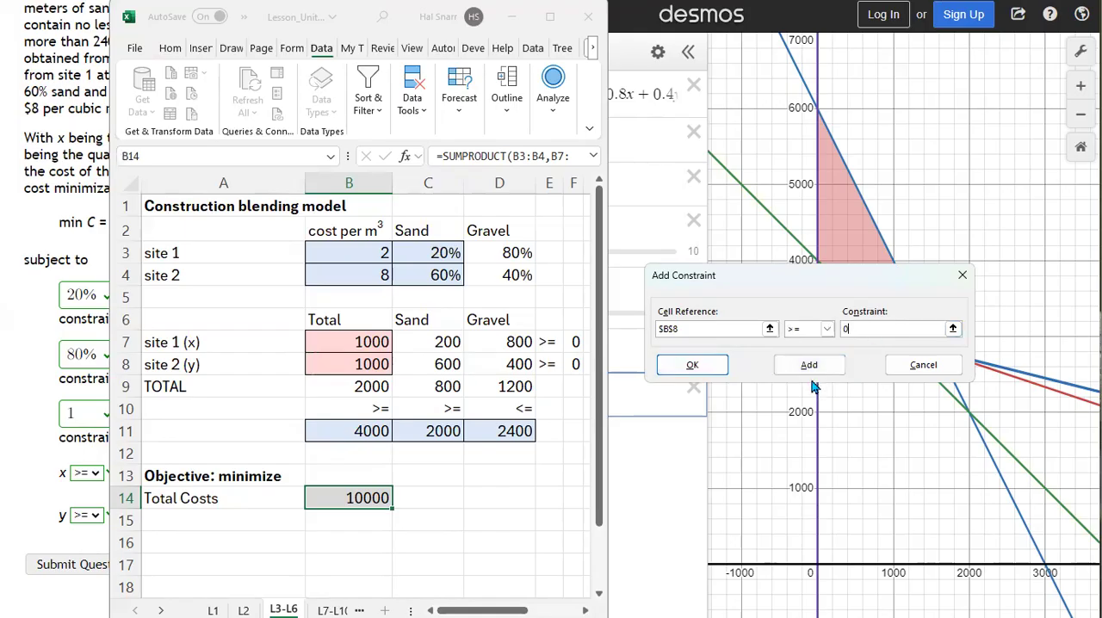
pyautogui.click(694, 366)
# Step: Solve the blending model with the Simplex LP method and keep the Solver solution
pyautogui.click(911, 419)
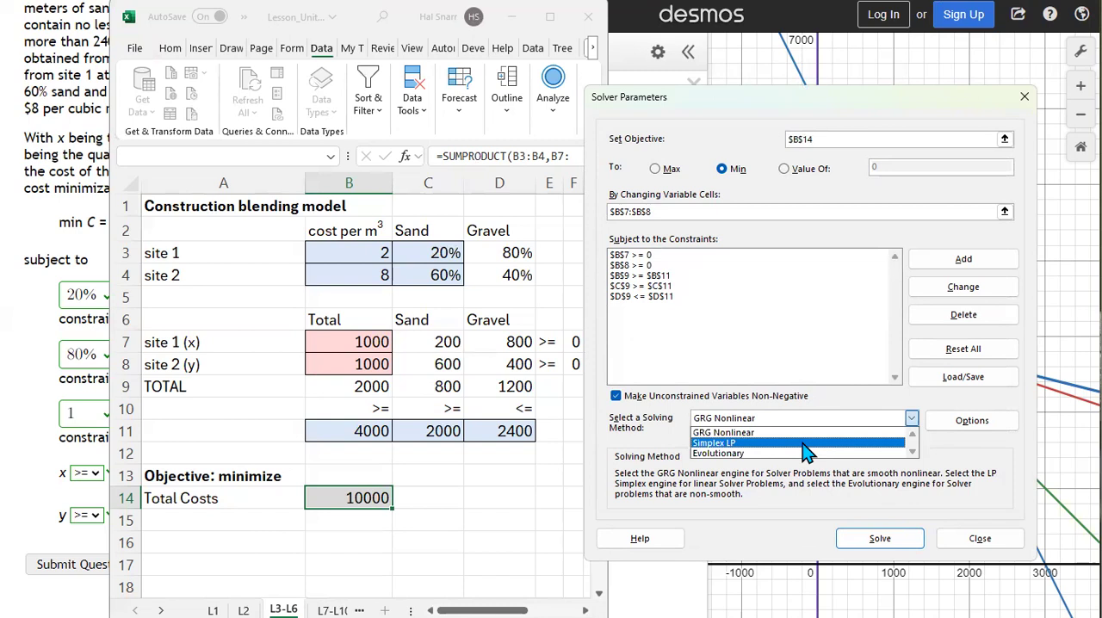
pyautogui.click(806, 443)
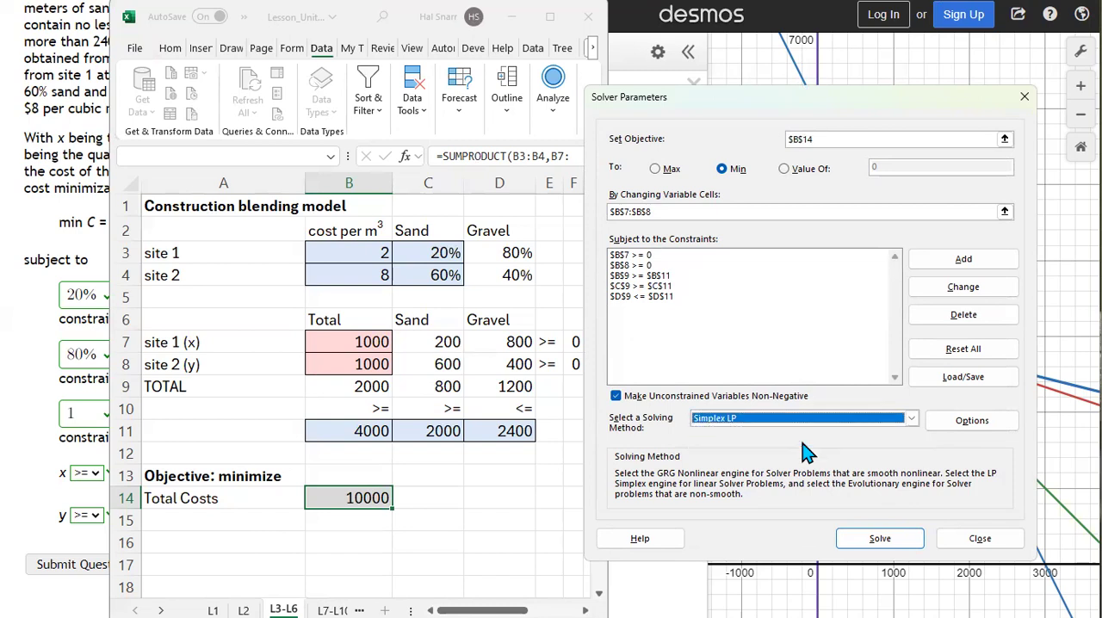
pyautogui.click(880, 540)
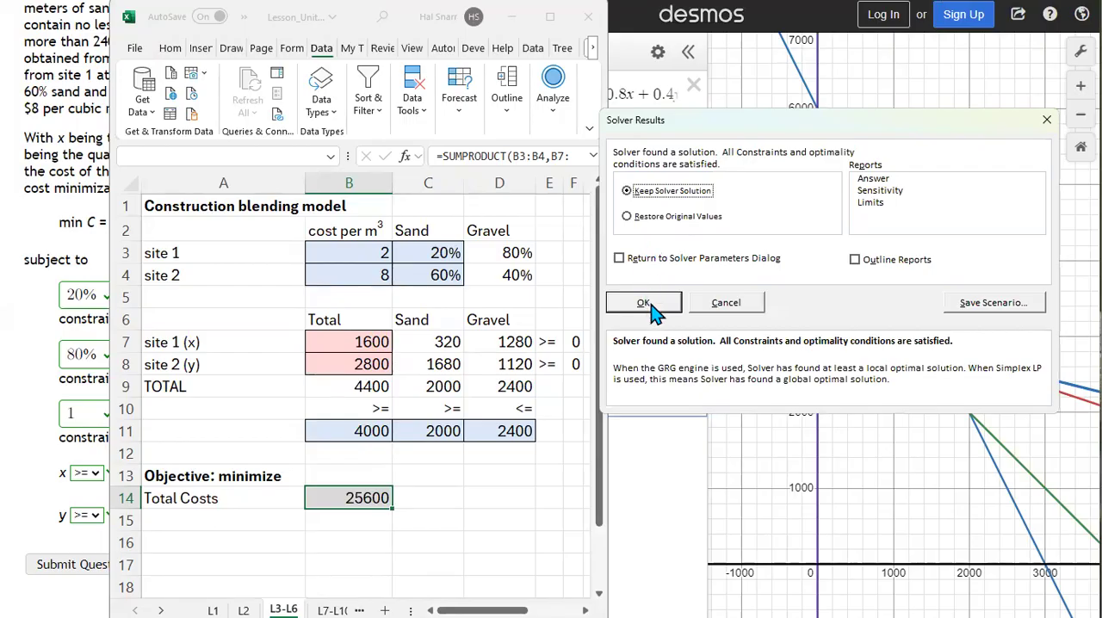
pyautogui.click(643, 303)
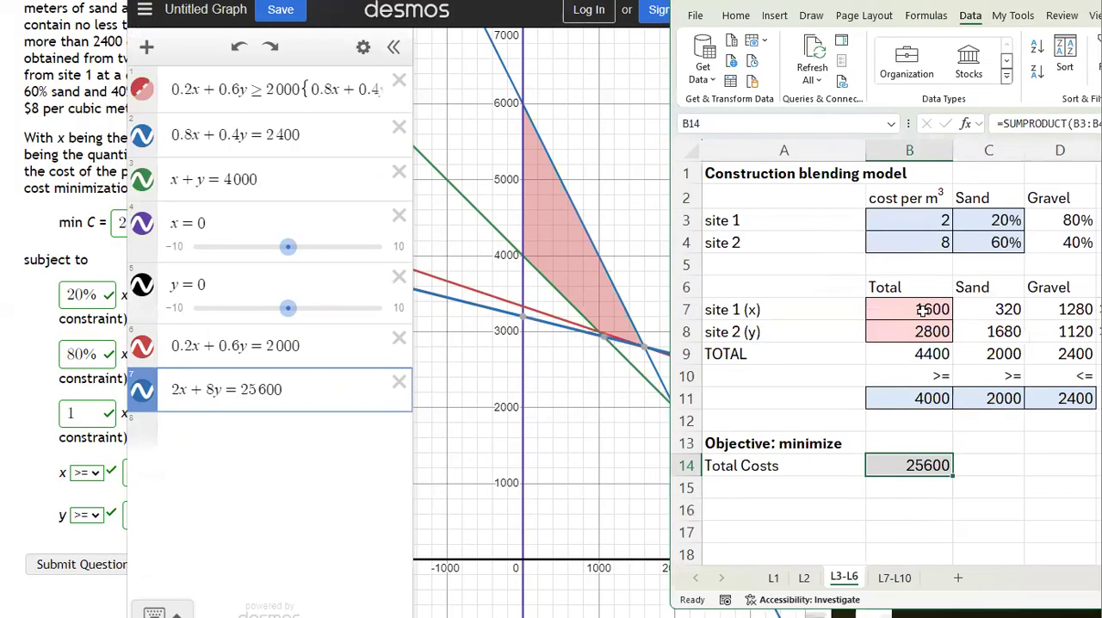
# Step: Examine the solved site quantities in B7:B8 and the total cost in B14 alongside the Desmos graph
pyautogui.click(920, 310)
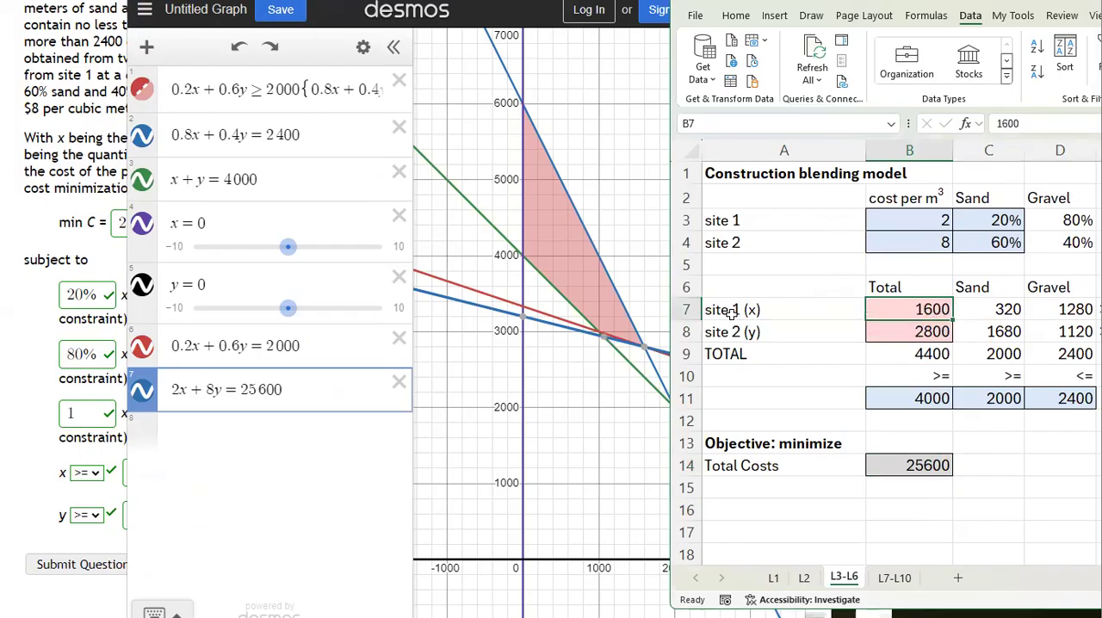
pyautogui.click(917, 333)
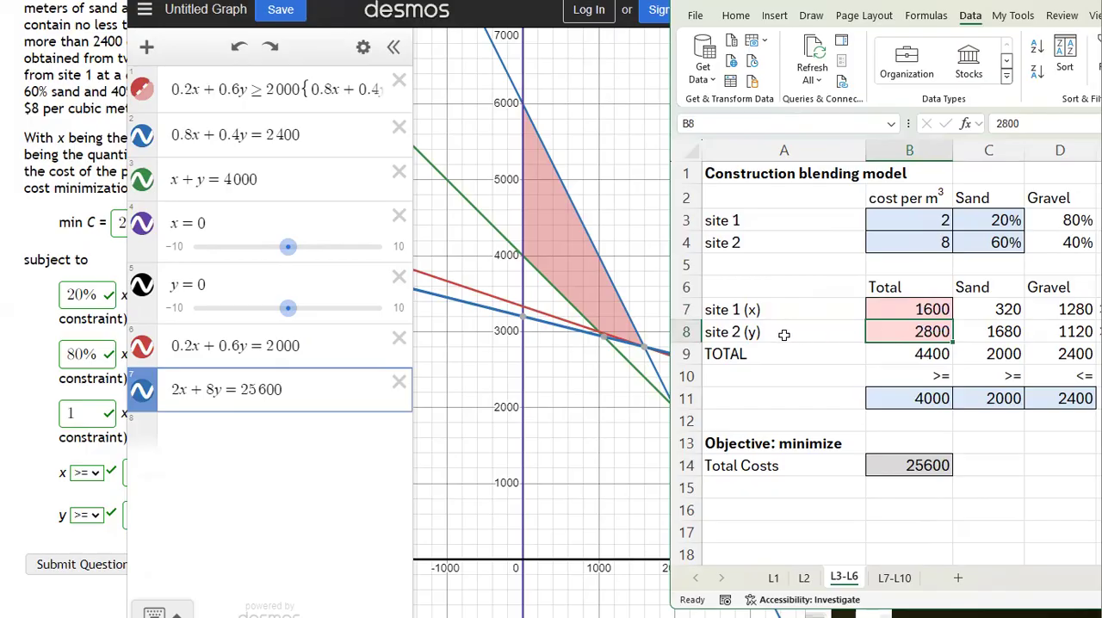
pyautogui.moveTo(883, 313); pyautogui.dragTo(895, 330)
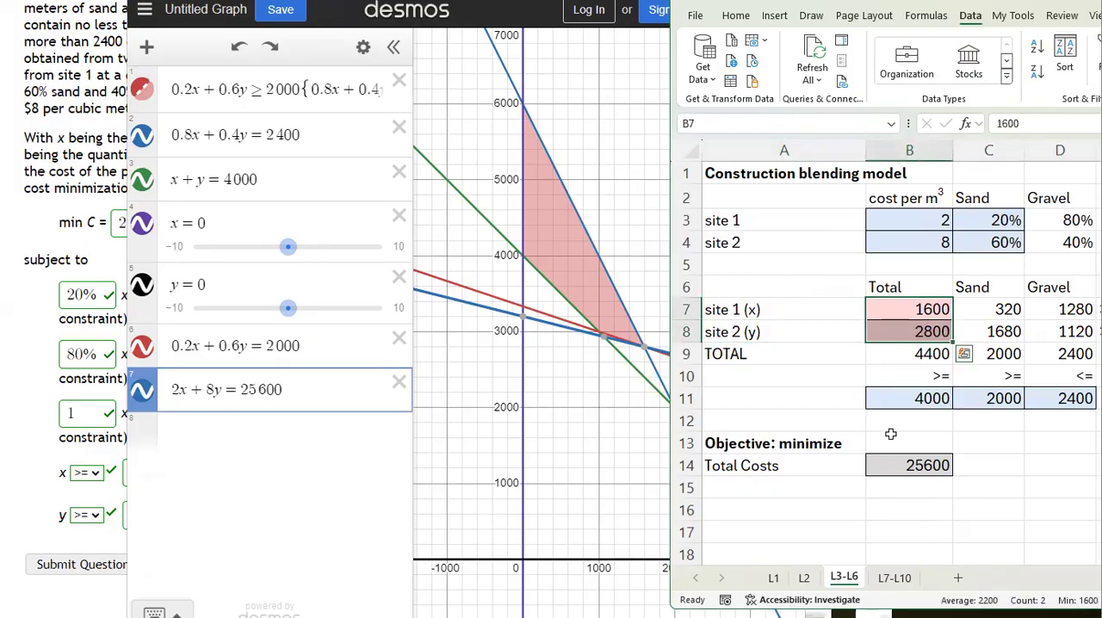
pyautogui.click(919, 466)
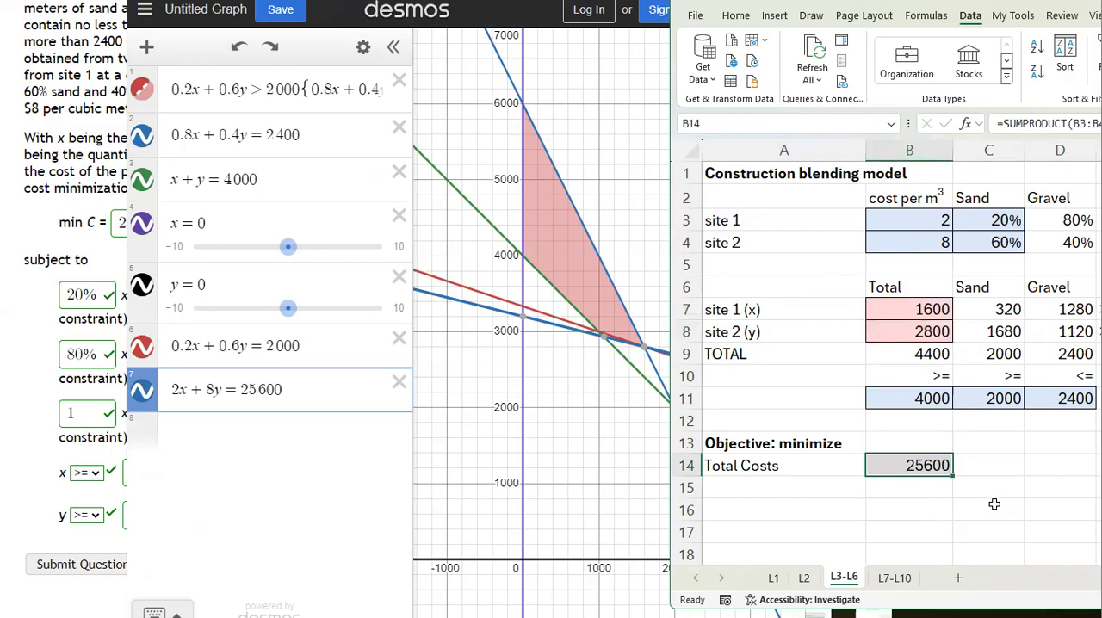